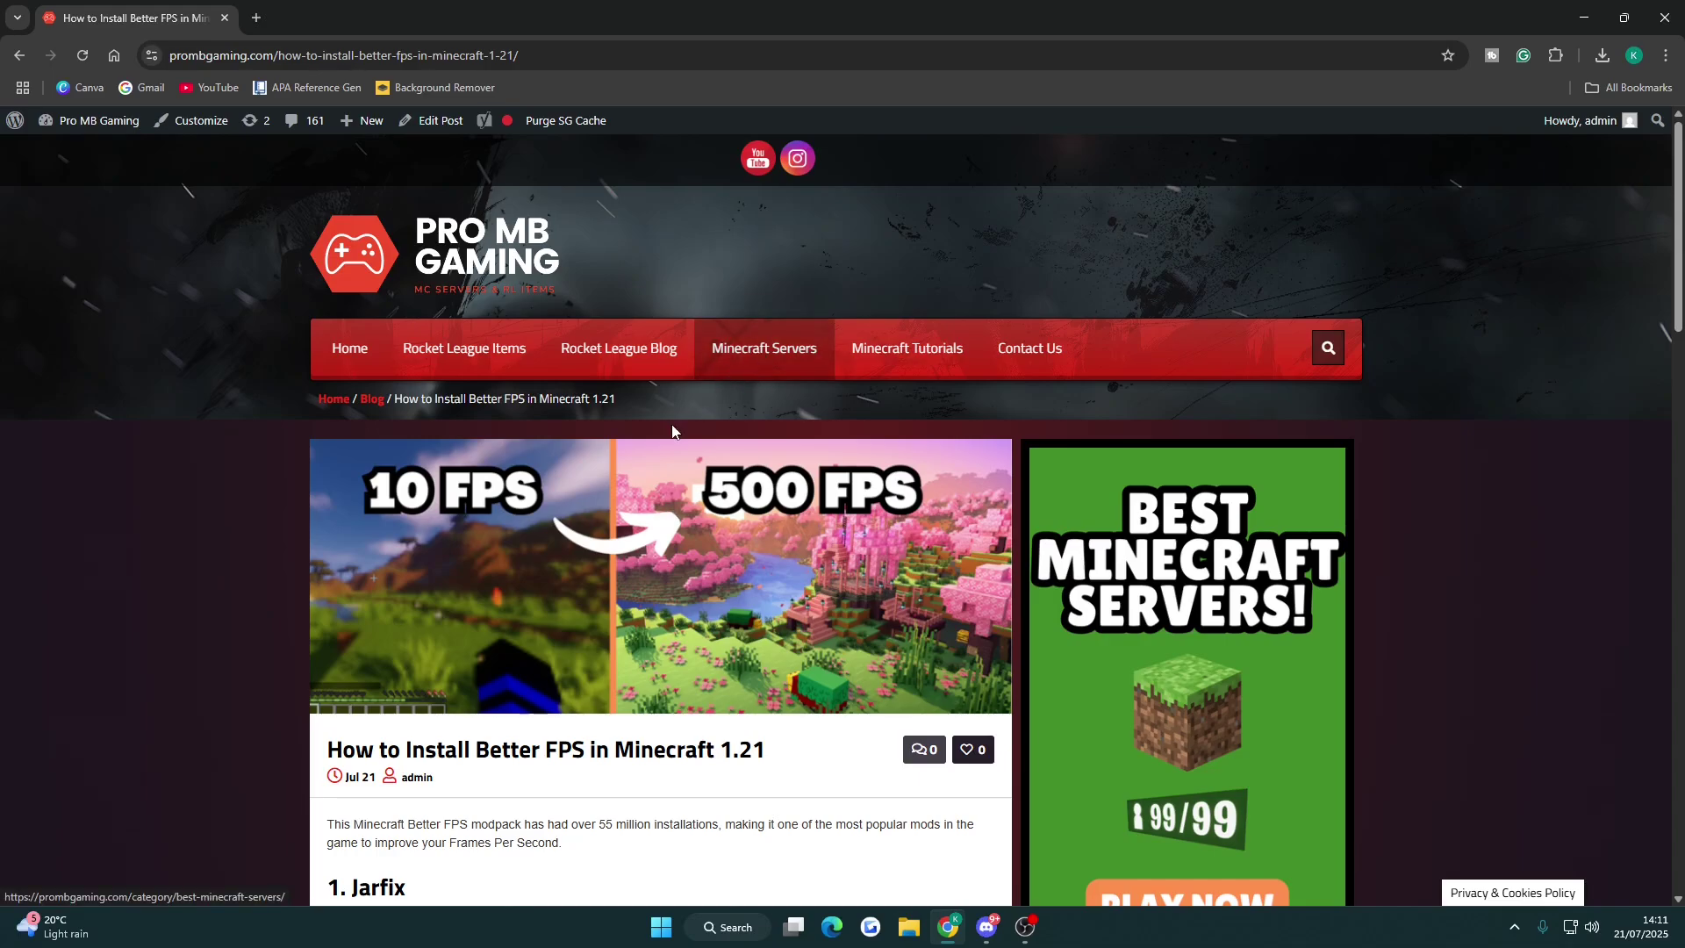
Scroll the Pro MB Gaming FPS guide down to its Jarfix download step
{"action": "scroll", "coordinate": [676, 435], "scroll_direction": "down", "scroll_amount": 5}
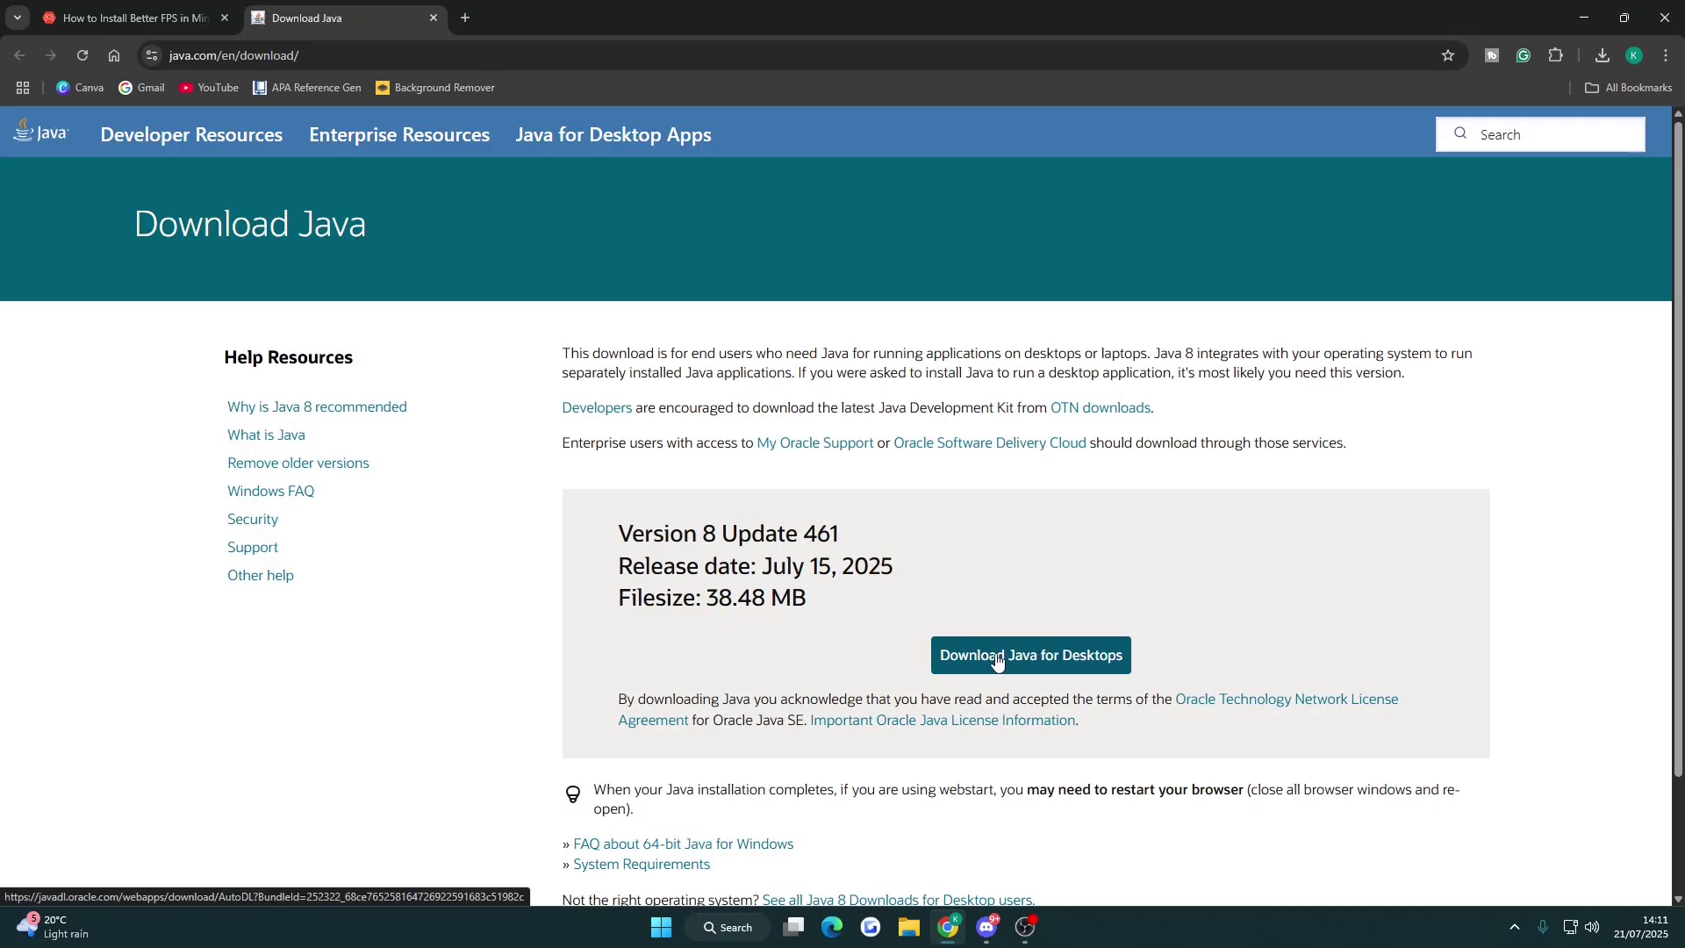
Download Java 8 Update 461 for desktops, install it, and close the finished setup
{"action": "left_click", "coordinate": [997, 660]}
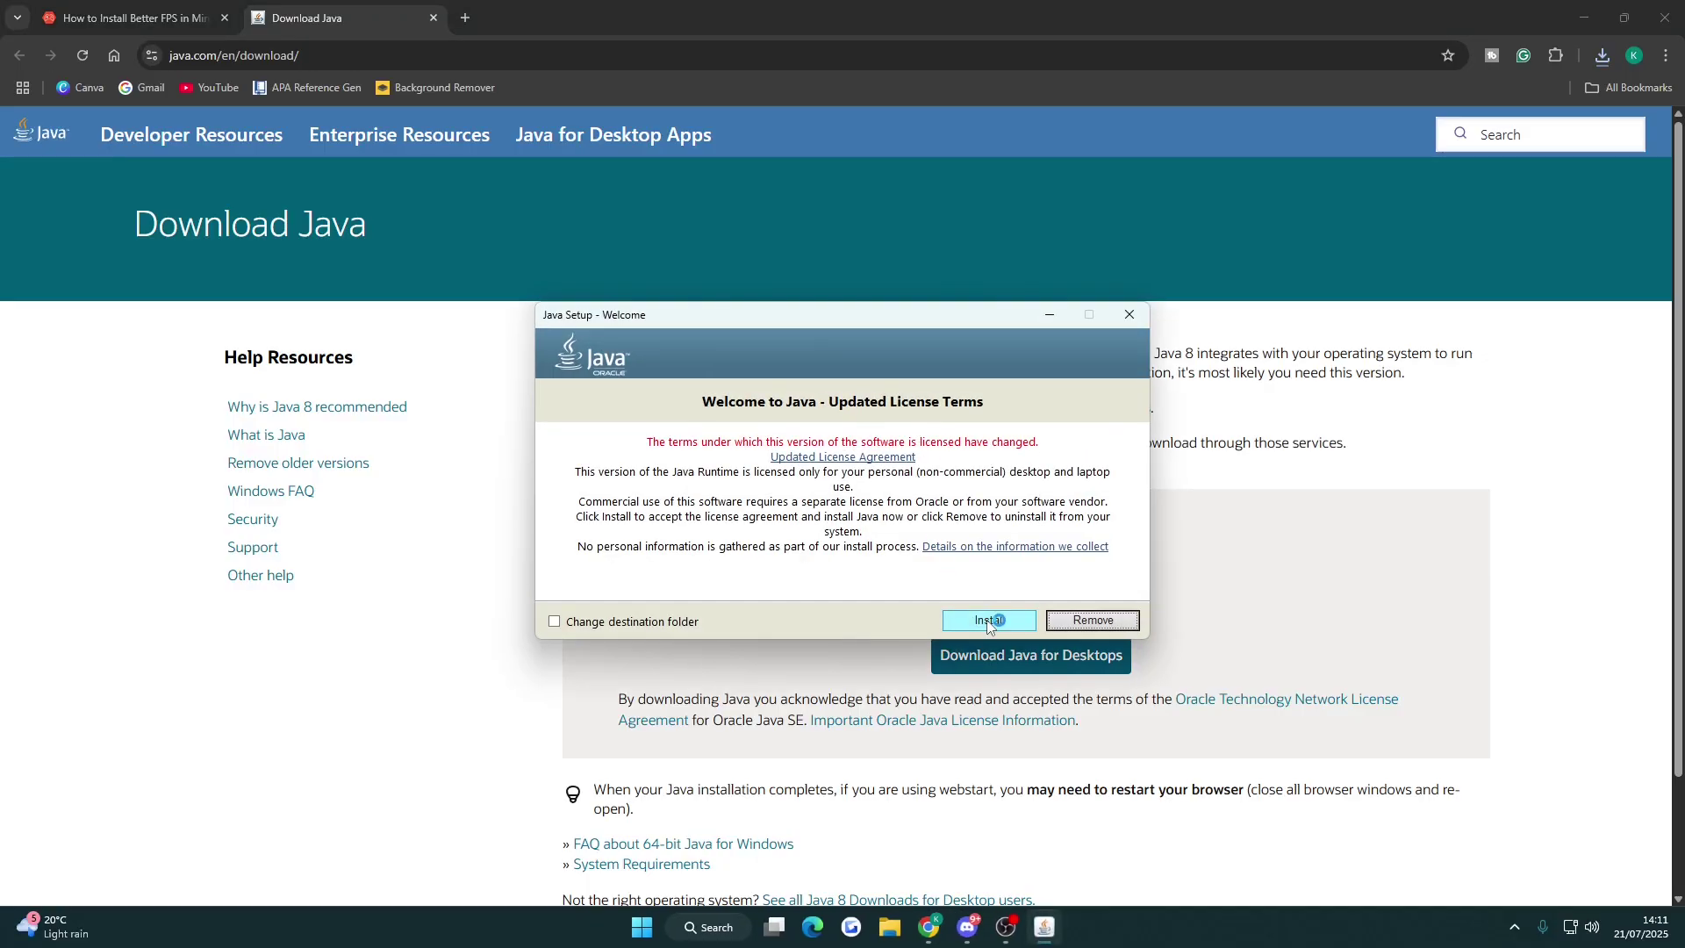
{"action": "left_click", "coordinate": [991, 623]}
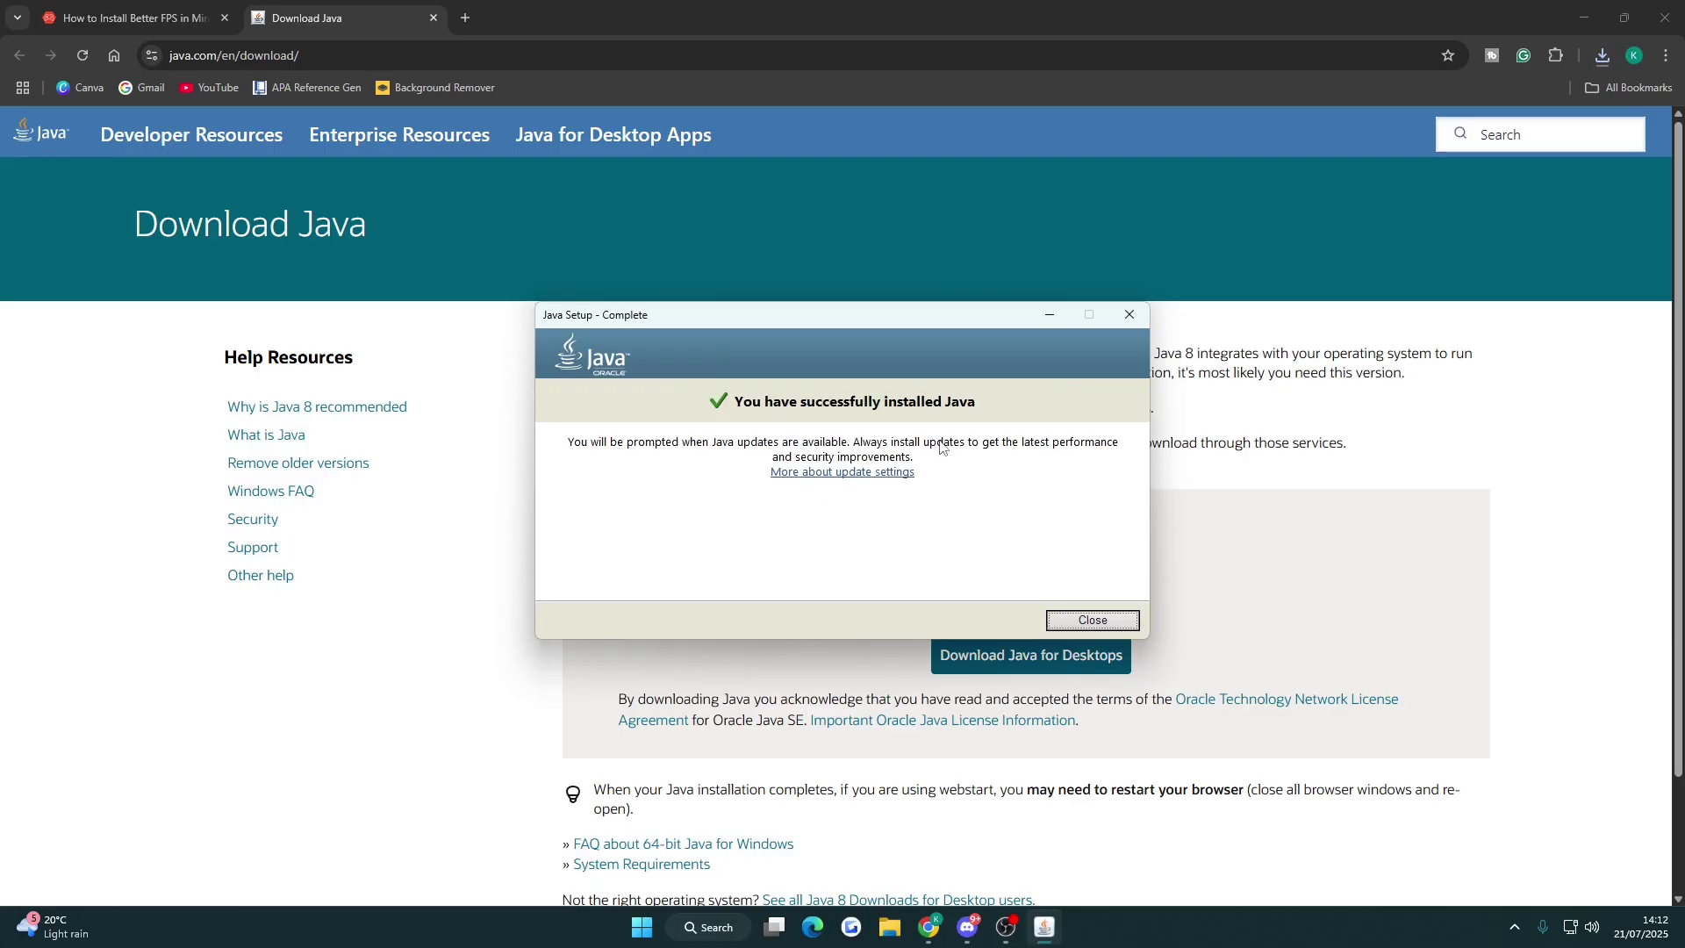
{"action": "left_click", "coordinate": [1082, 627]}
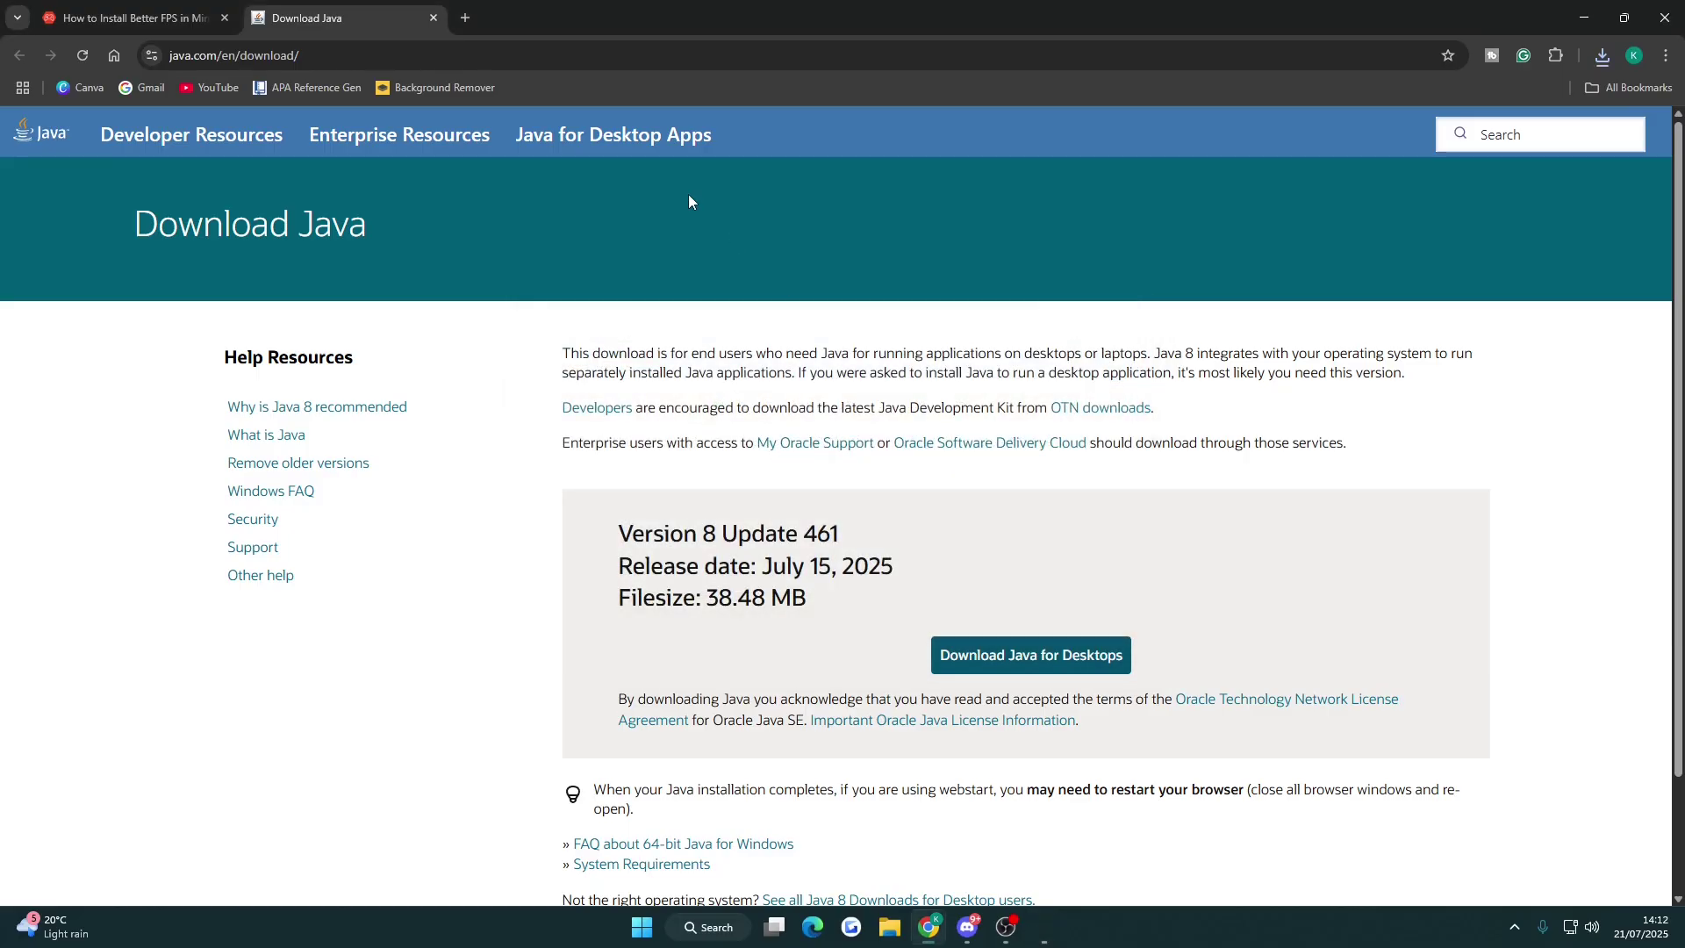
Close the Download Java tab and scroll the guide to the 2. NeoForge section
{"action": "left_click", "coordinate": [434, 19]}
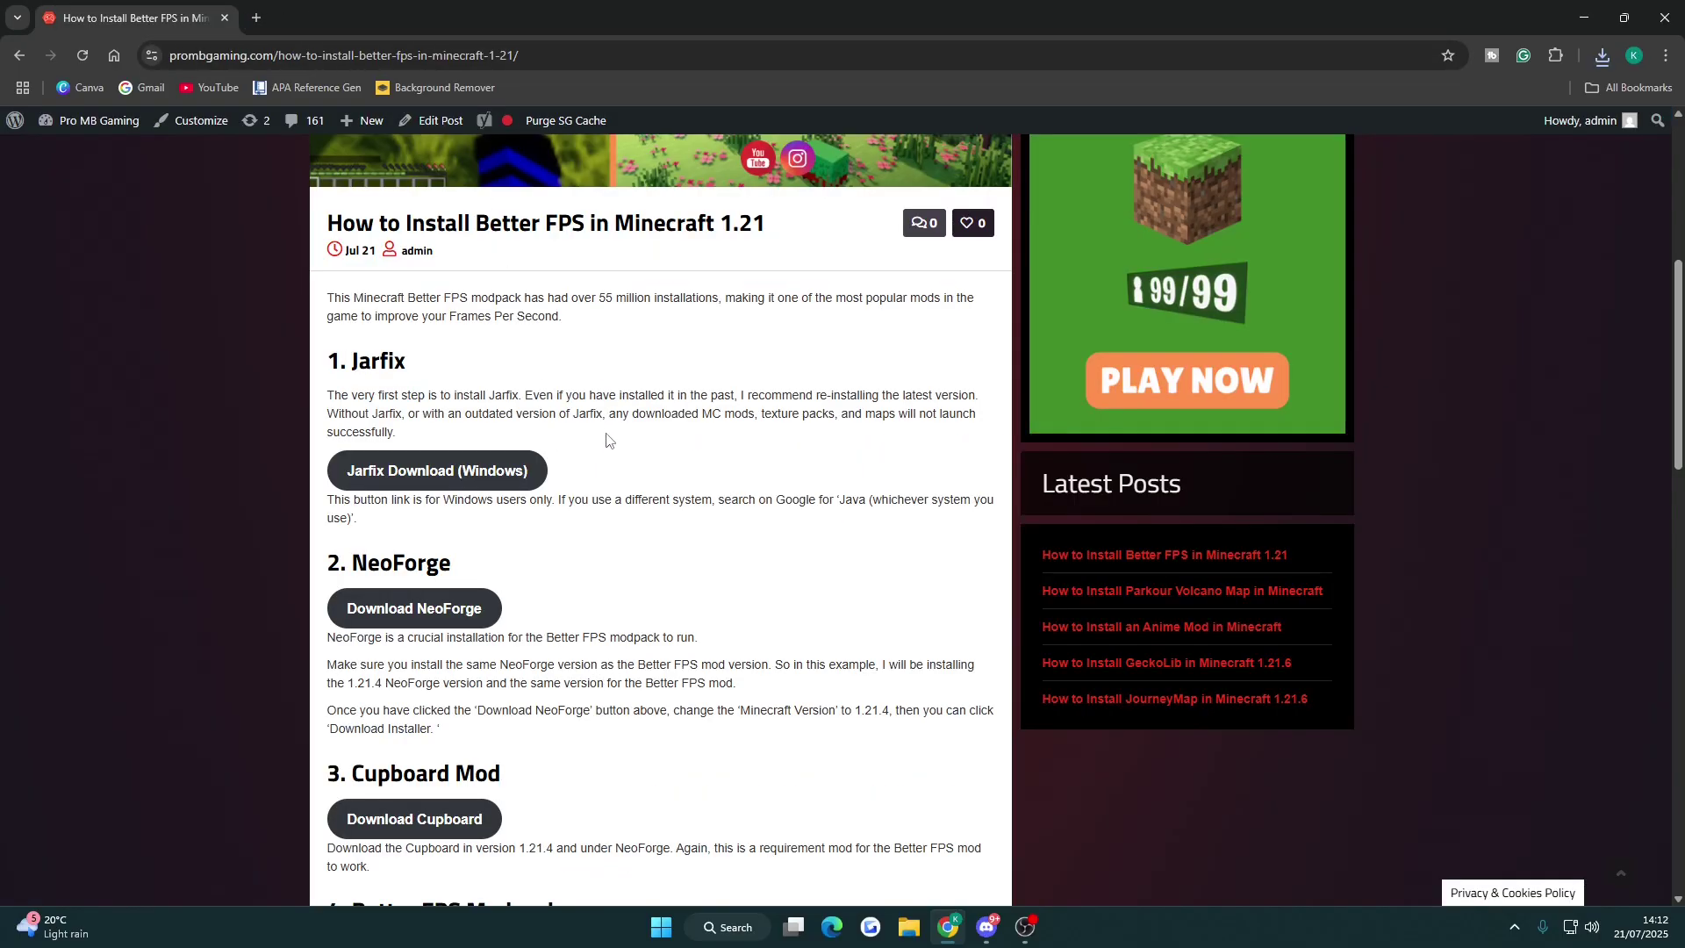
{"action": "scroll", "coordinate": [604, 444], "scroll_direction": "down", "scroll_amount": 2}
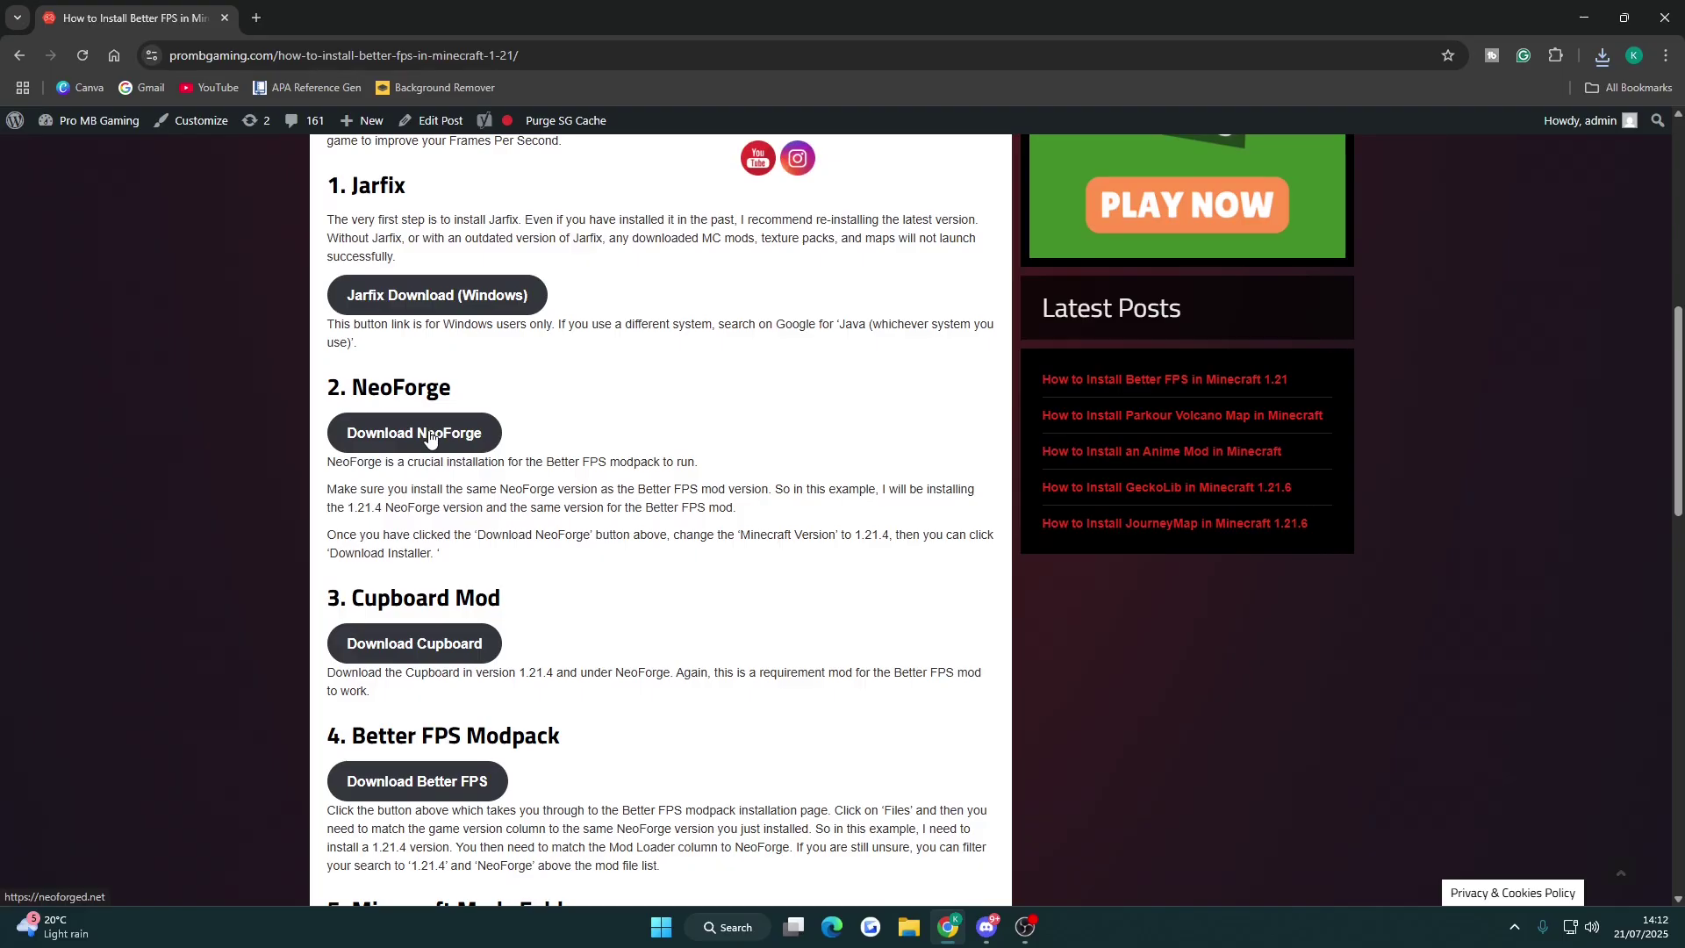
{"action": "scroll", "coordinate": [434, 434], "scroll_direction": "down", "scroll_amount": 1}
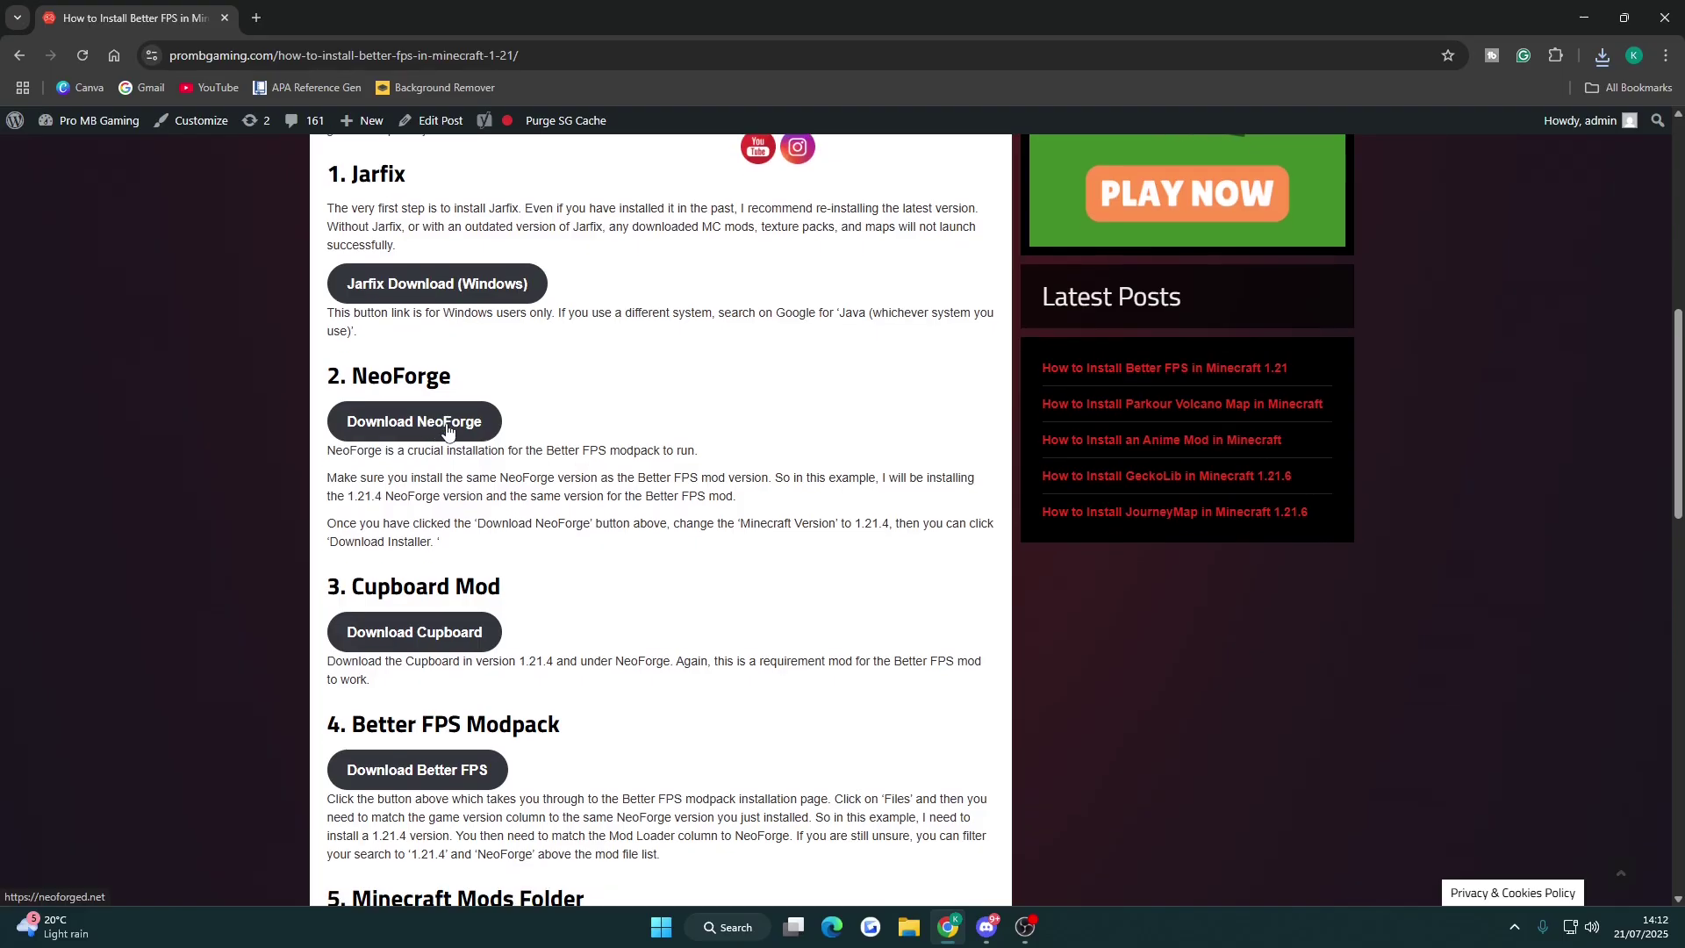
{"action": "scroll", "coordinate": [473, 647], "scroll_direction": "up", "scroll_amount": 1}
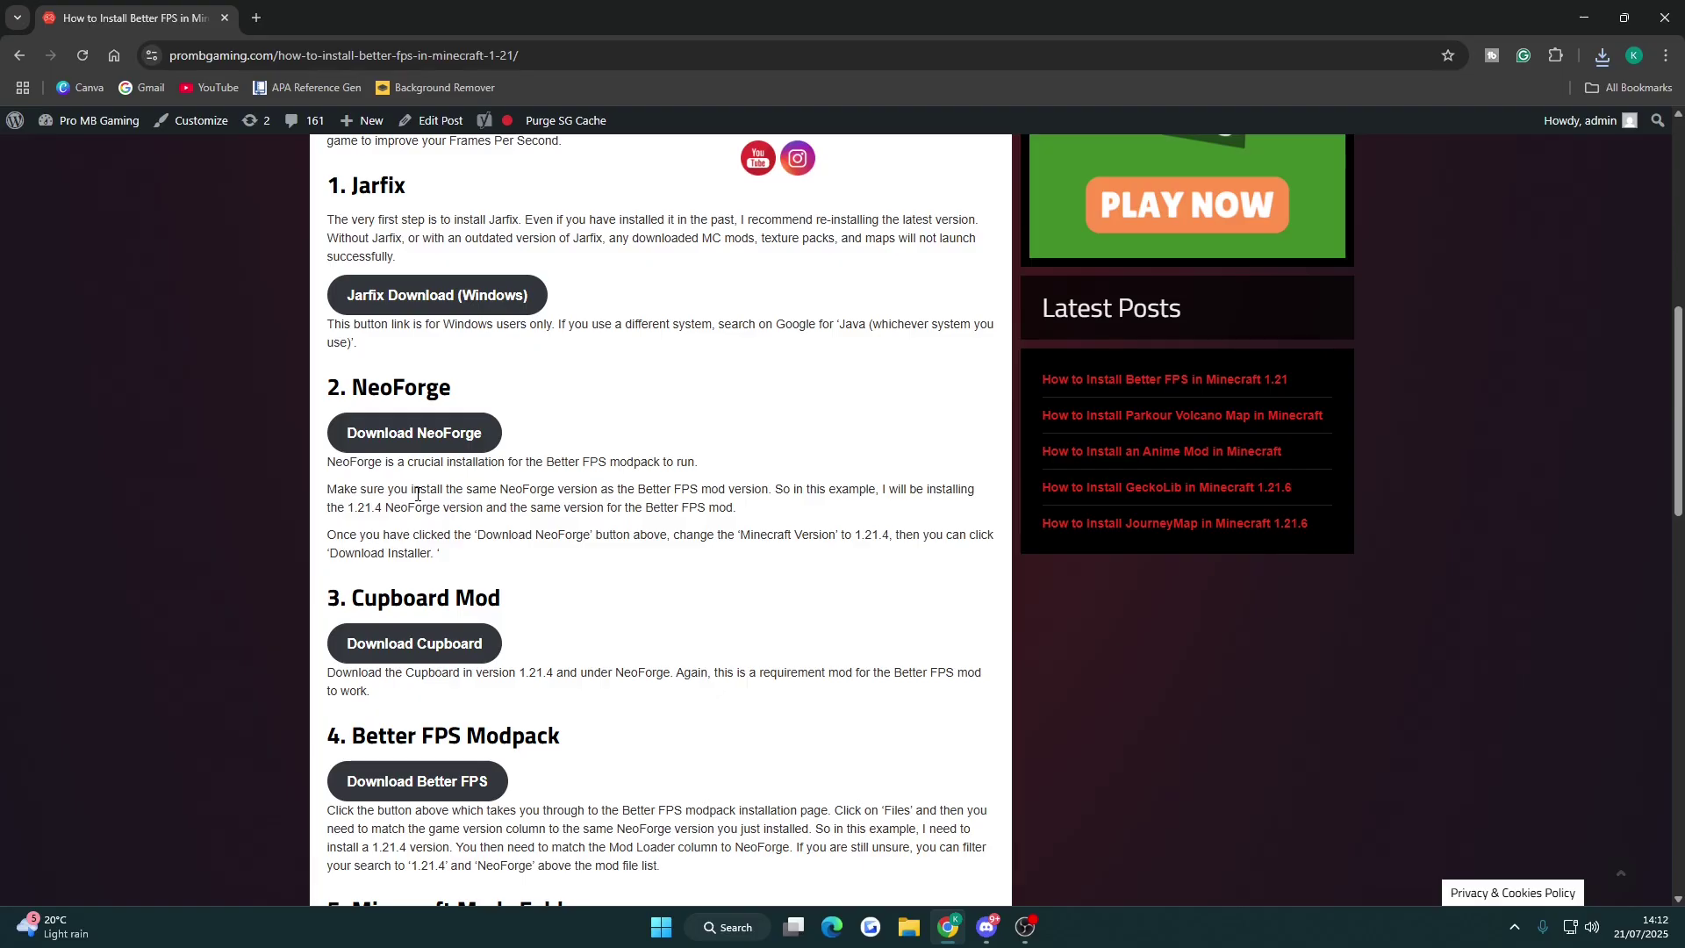
Download the NeoForge 21.4.147 installer for Minecraft 1.21.4 and install the client
{"action": "left_click", "coordinate": [406, 442]}
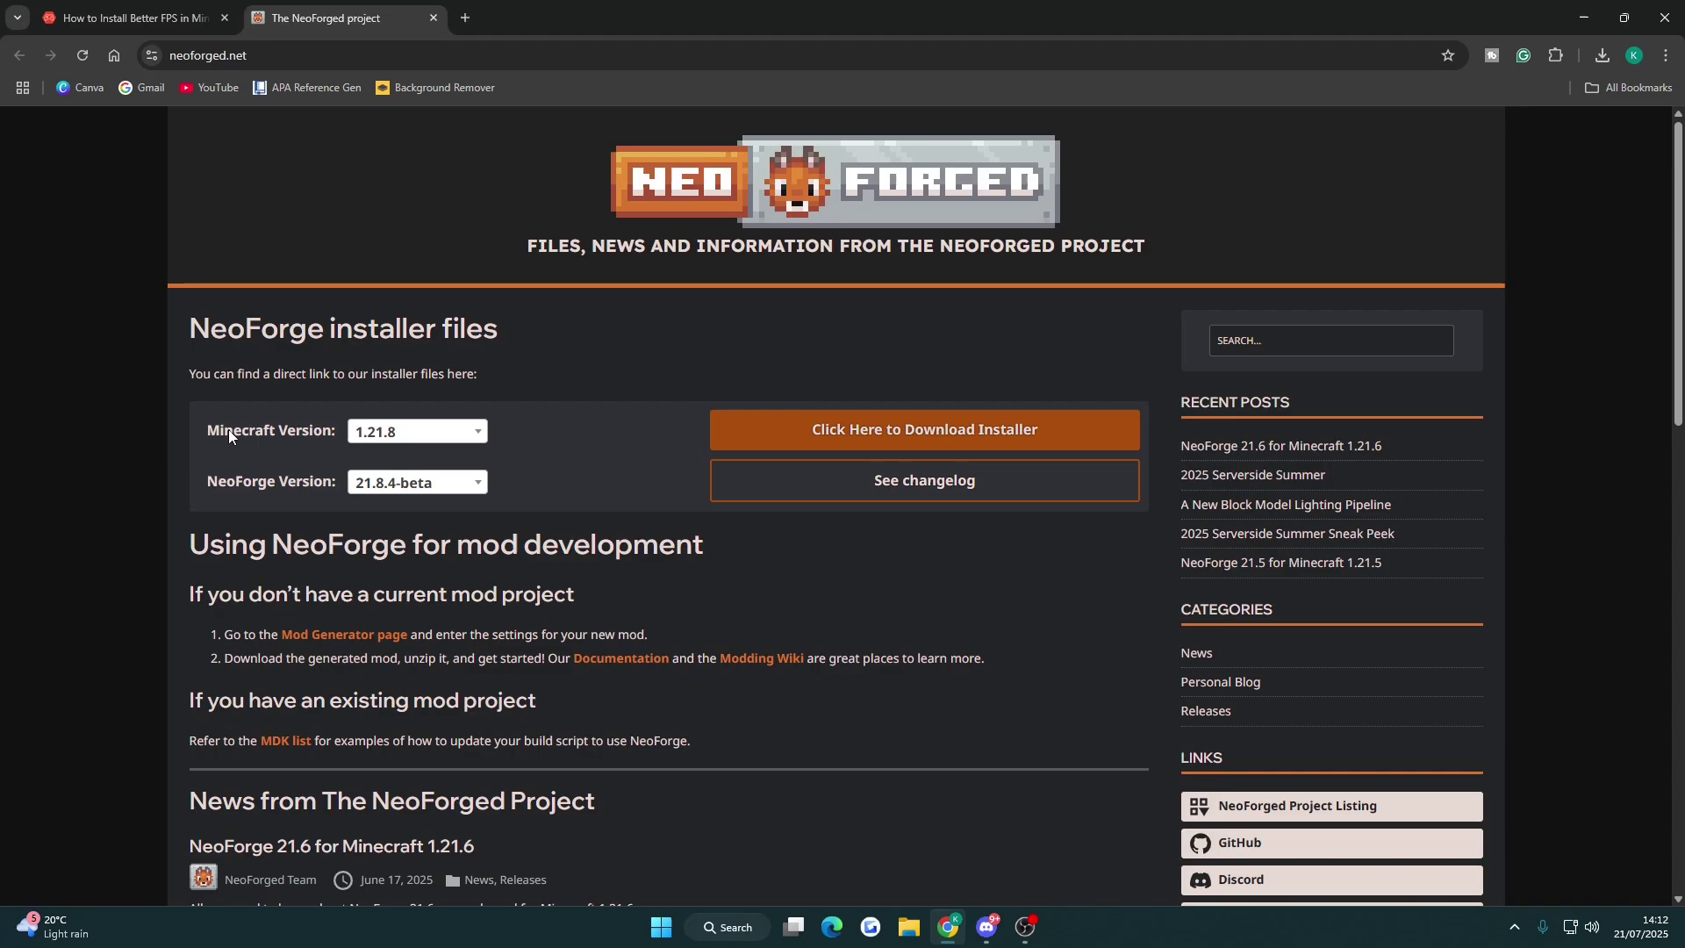
{"action": "left_click", "coordinate": [418, 432]}
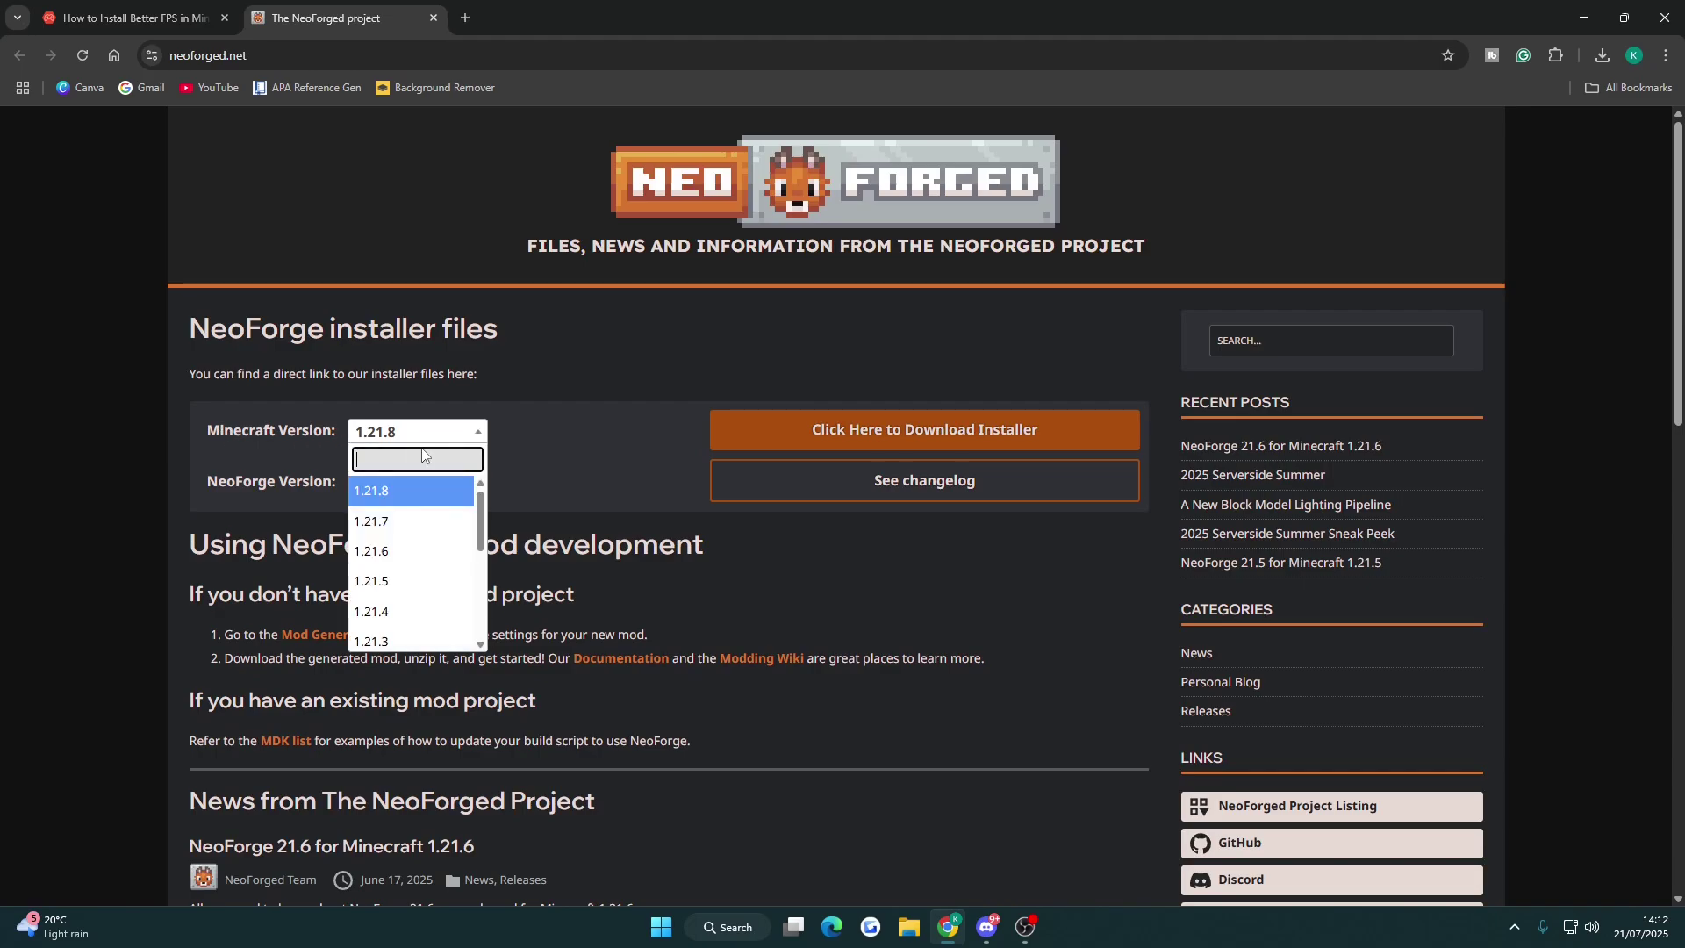
{"action": "left_click", "coordinate": [404, 606]}
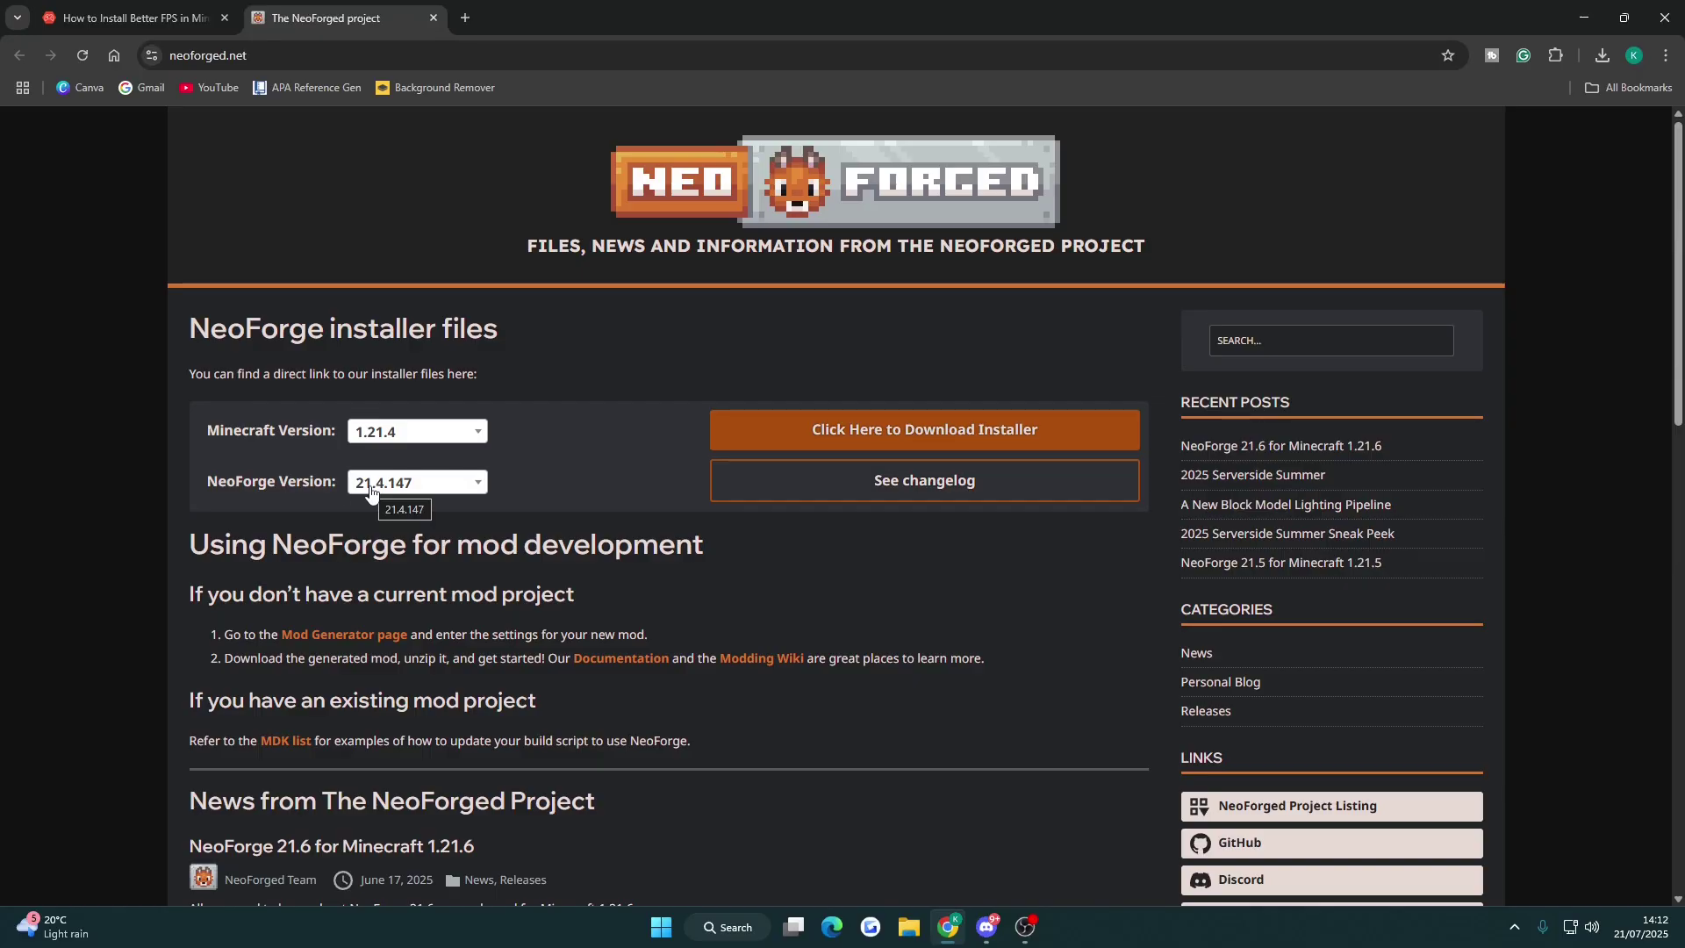
{"action": "left_click", "coordinate": [872, 436]}
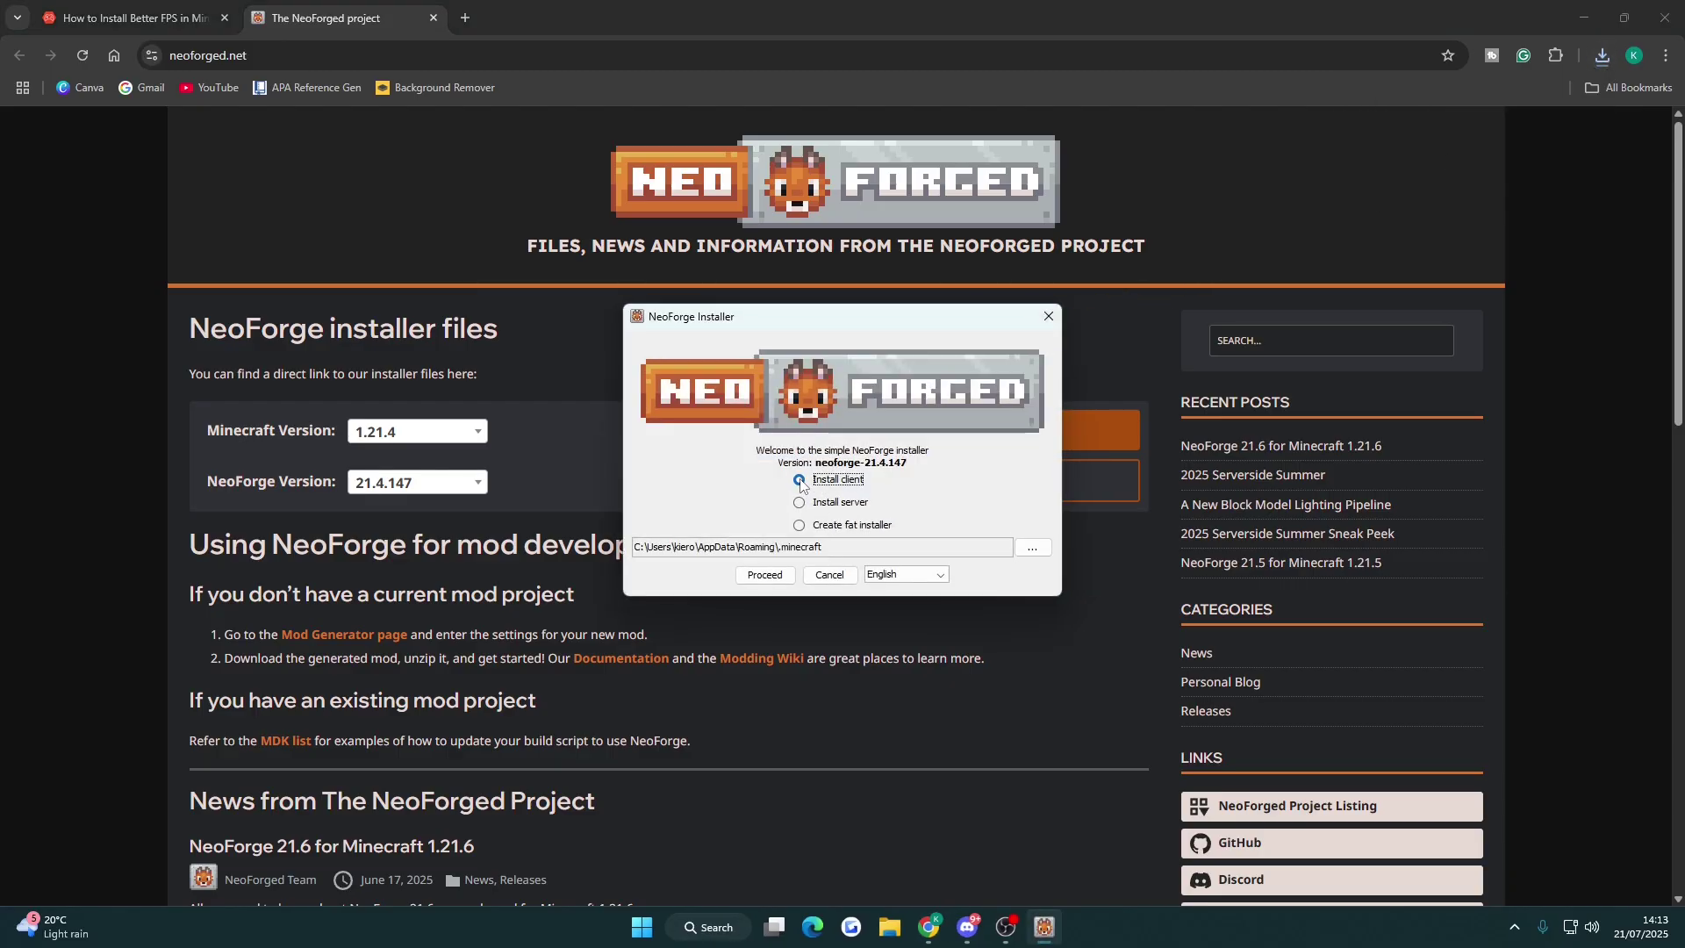
{"action": "left_click", "coordinate": [767, 577]}
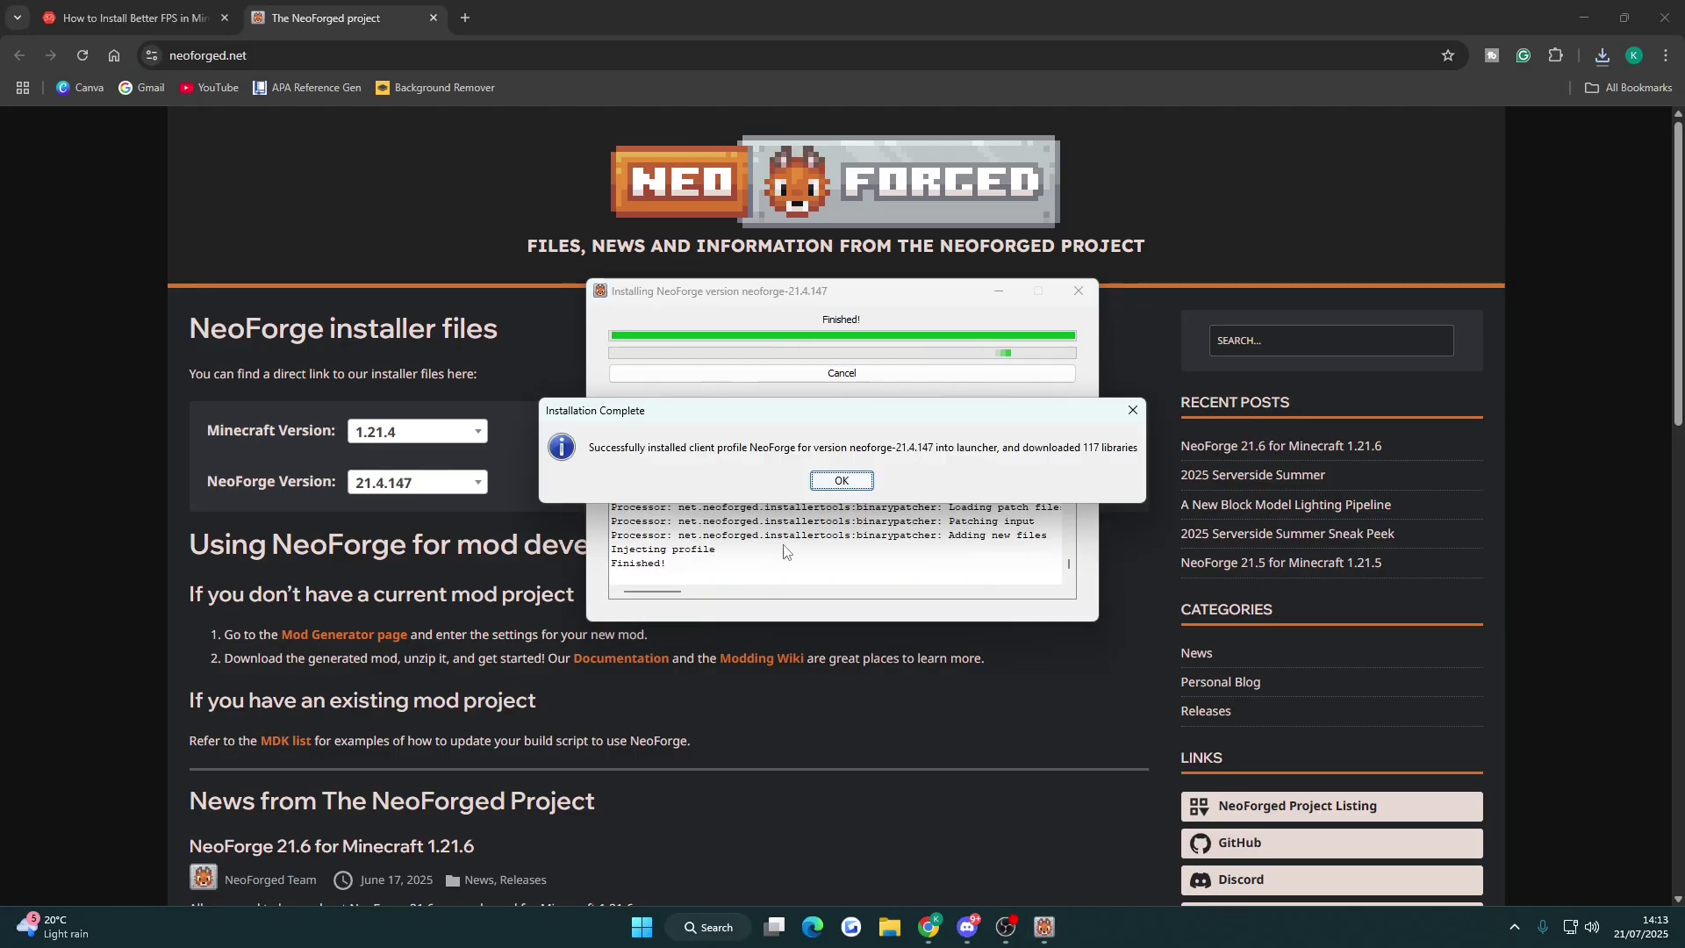
{"action": "left_click", "coordinate": [829, 481]}
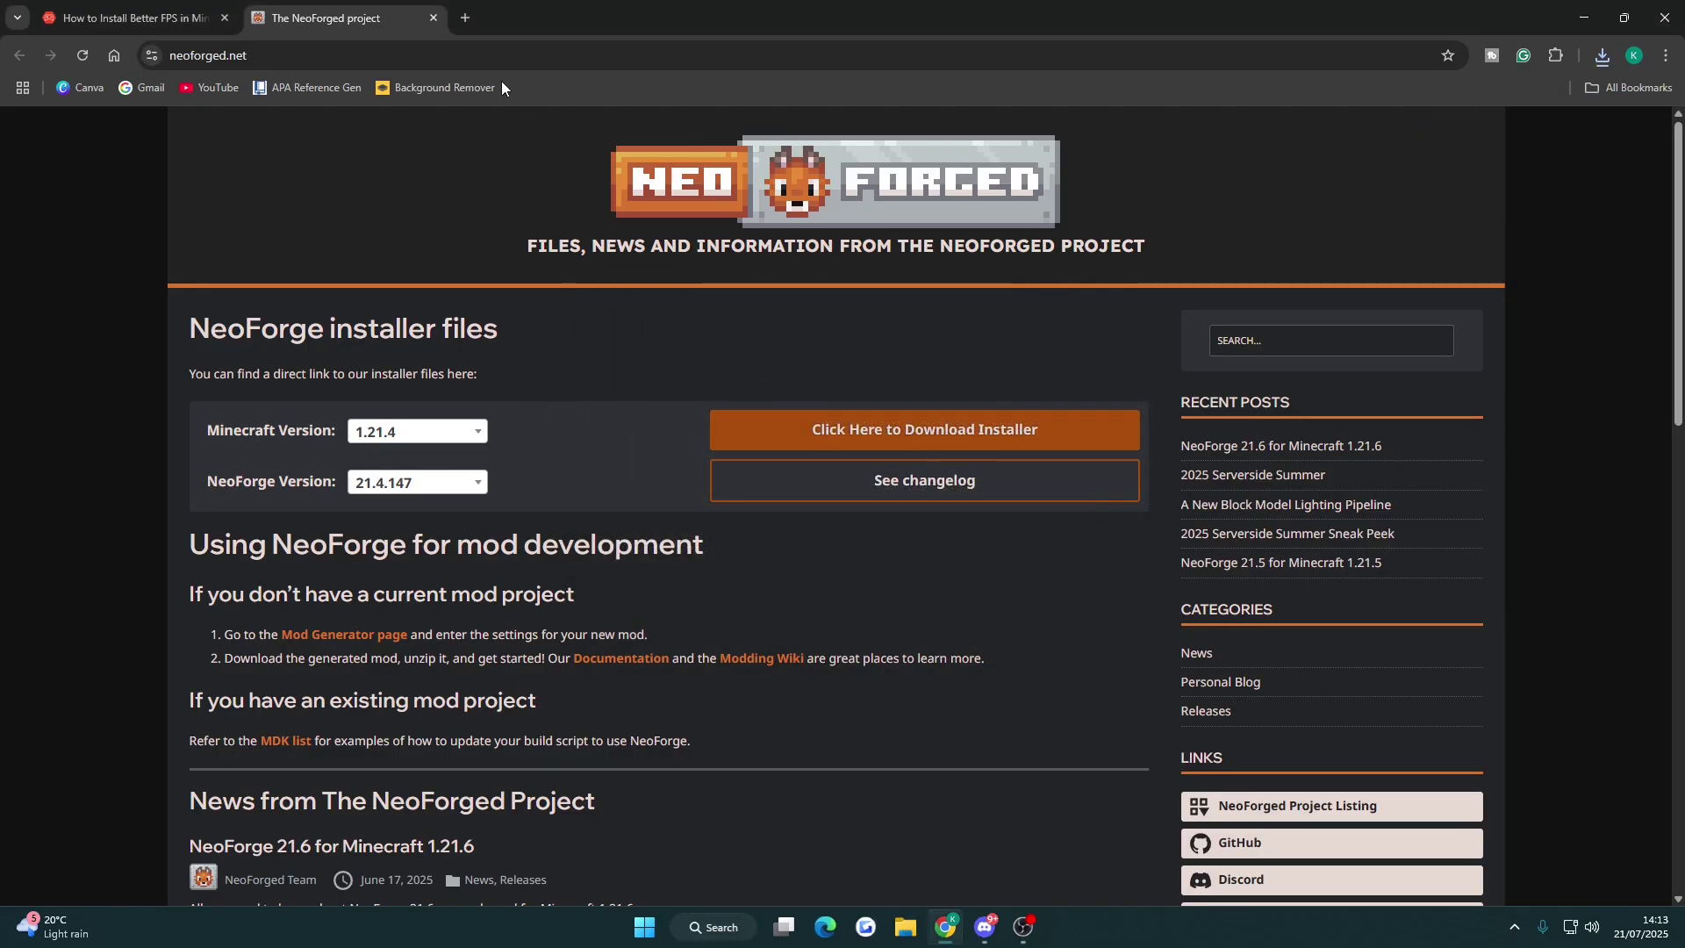
Return to the article and open the Cupboard mod's Files list on CurseForge
{"action": "left_click", "coordinate": [433, 18]}
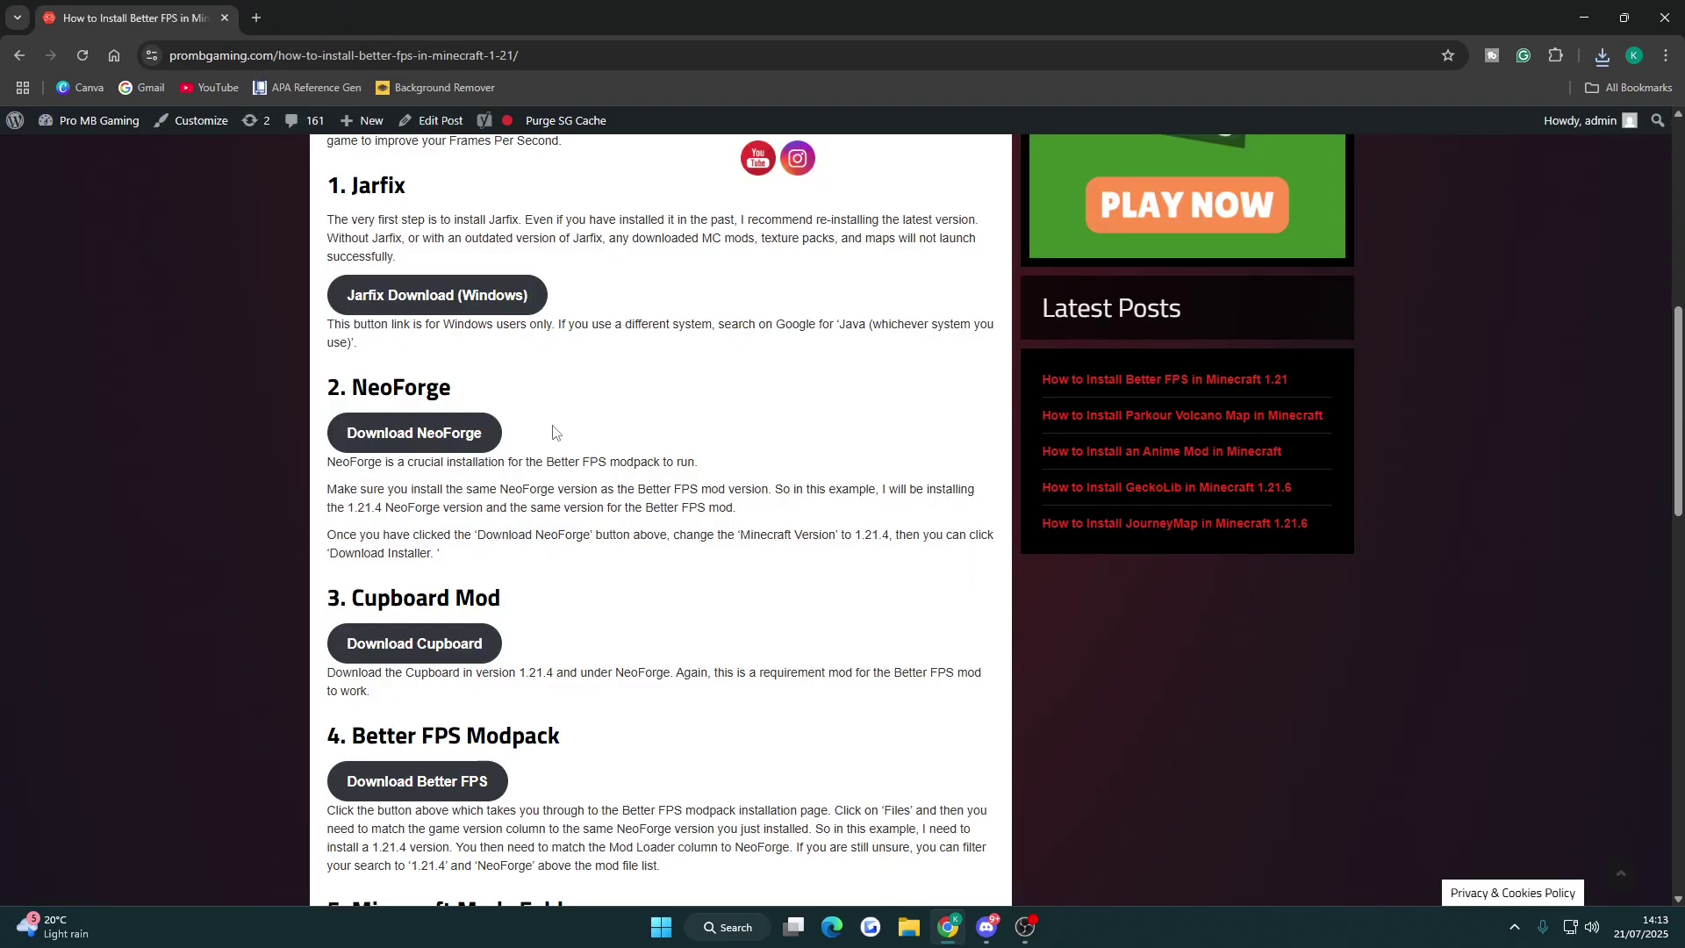
{"action": "scroll", "coordinate": [555, 432], "scroll_direction": "down", "scroll_amount": 1}
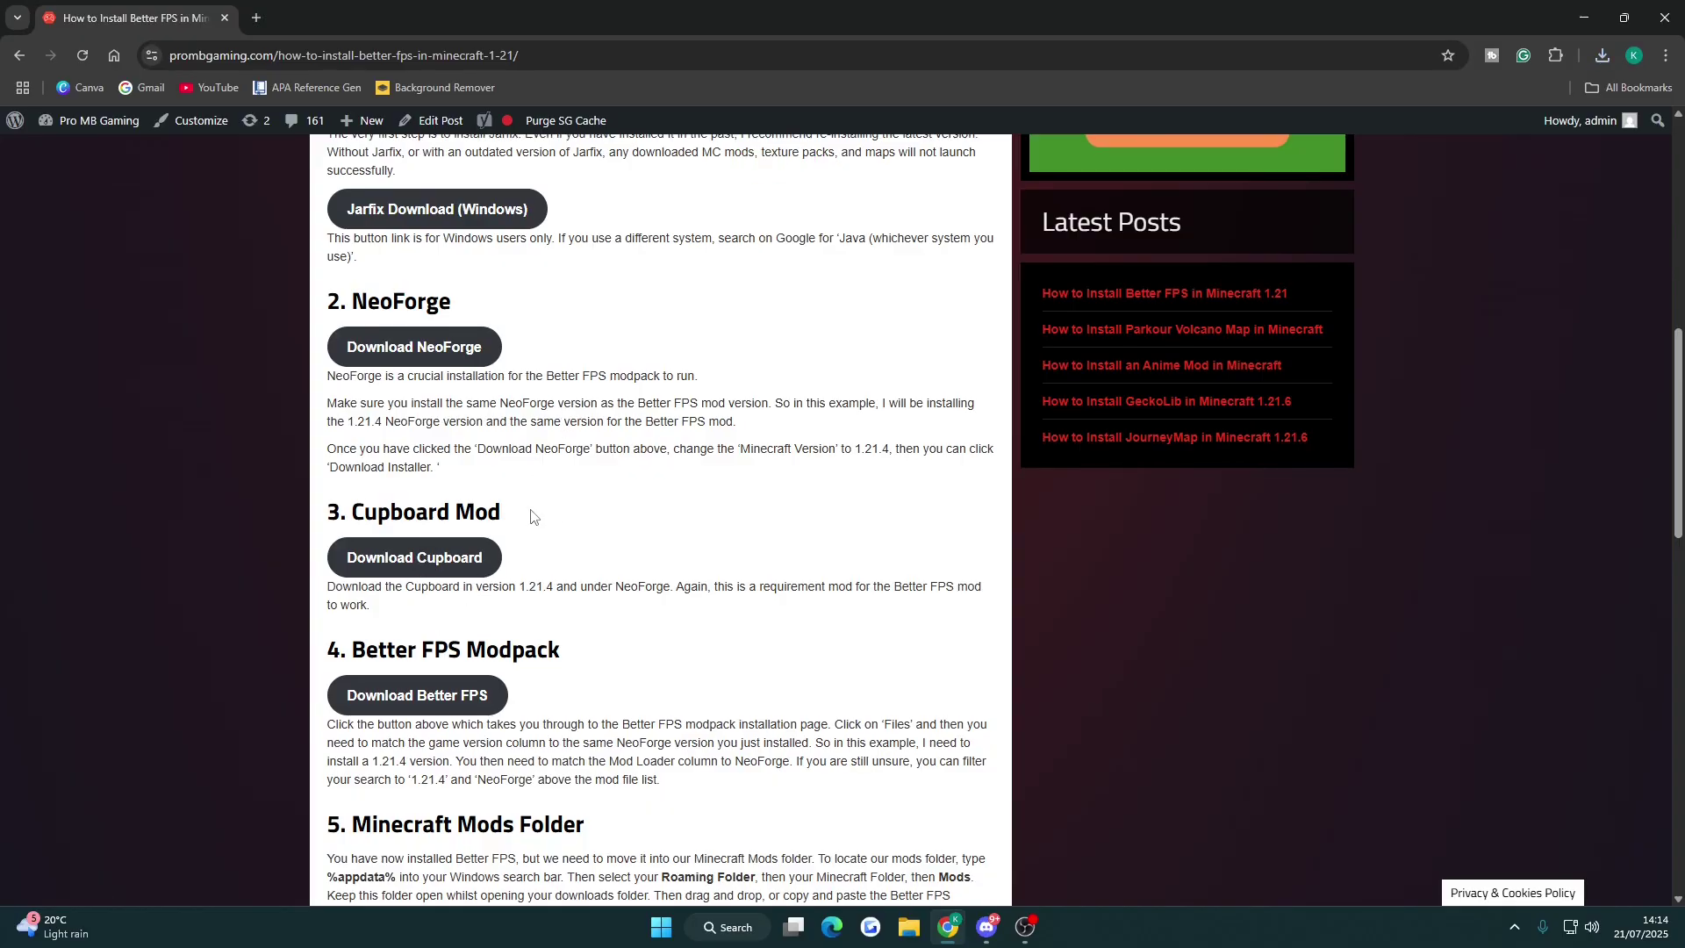
{"action": "left_click", "coordinate": [416, 562]}
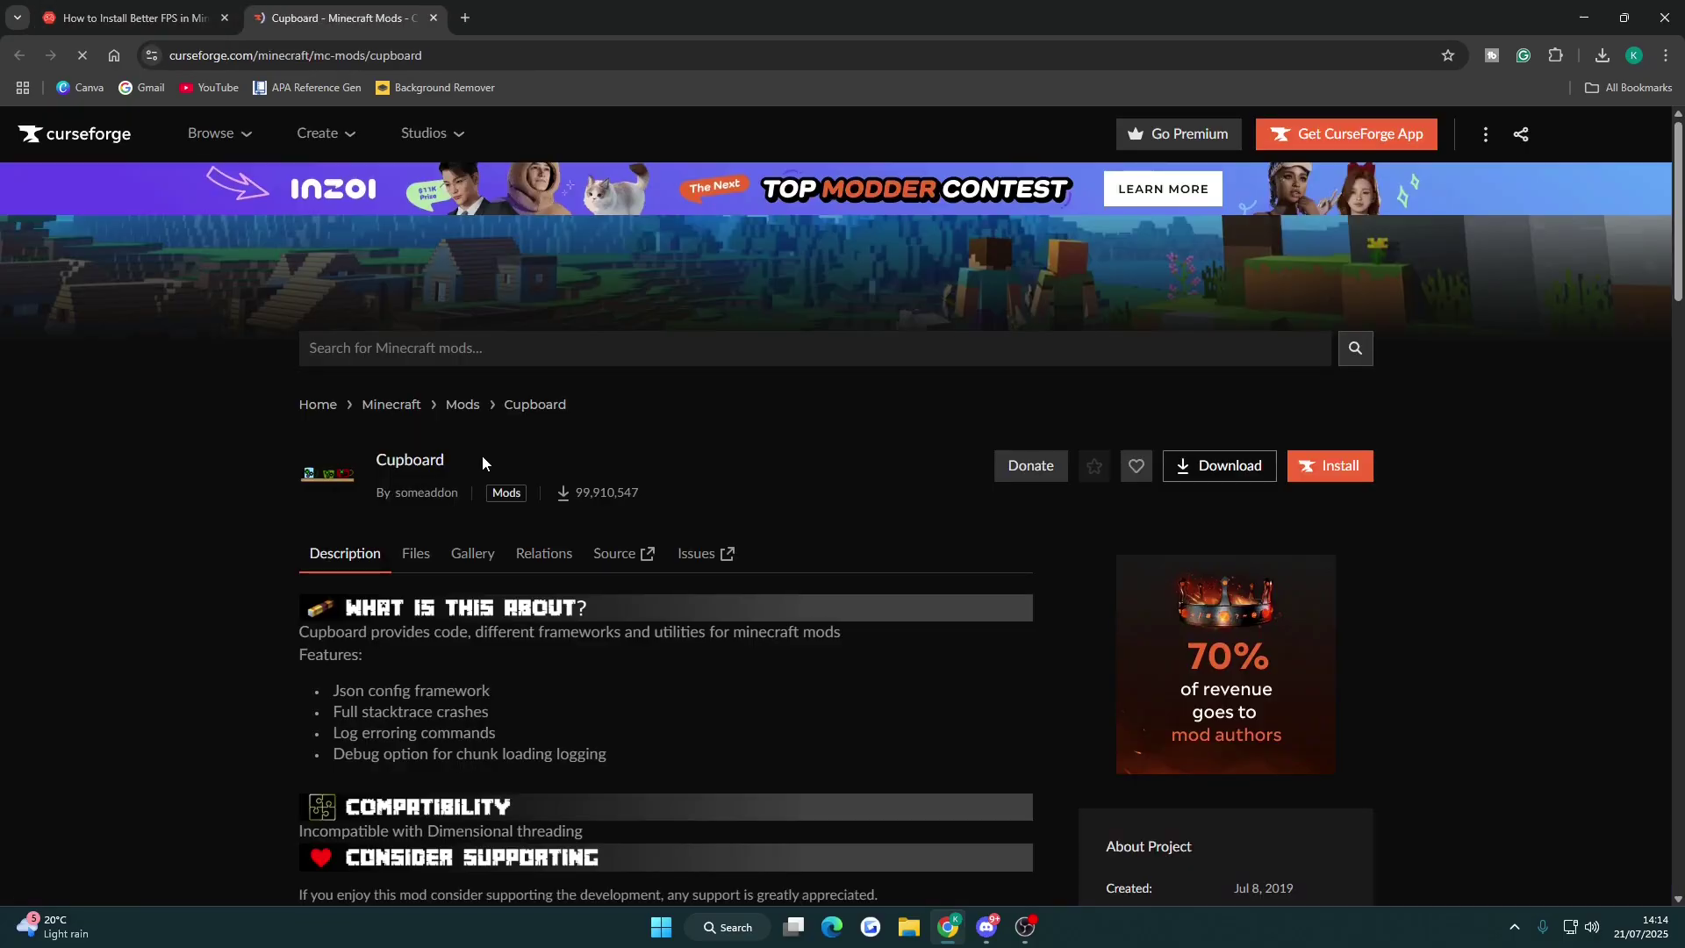
{"action": "scroll", "coordinate": [477, 451], "scroll_direction": "down", "scroll_amount": 1}
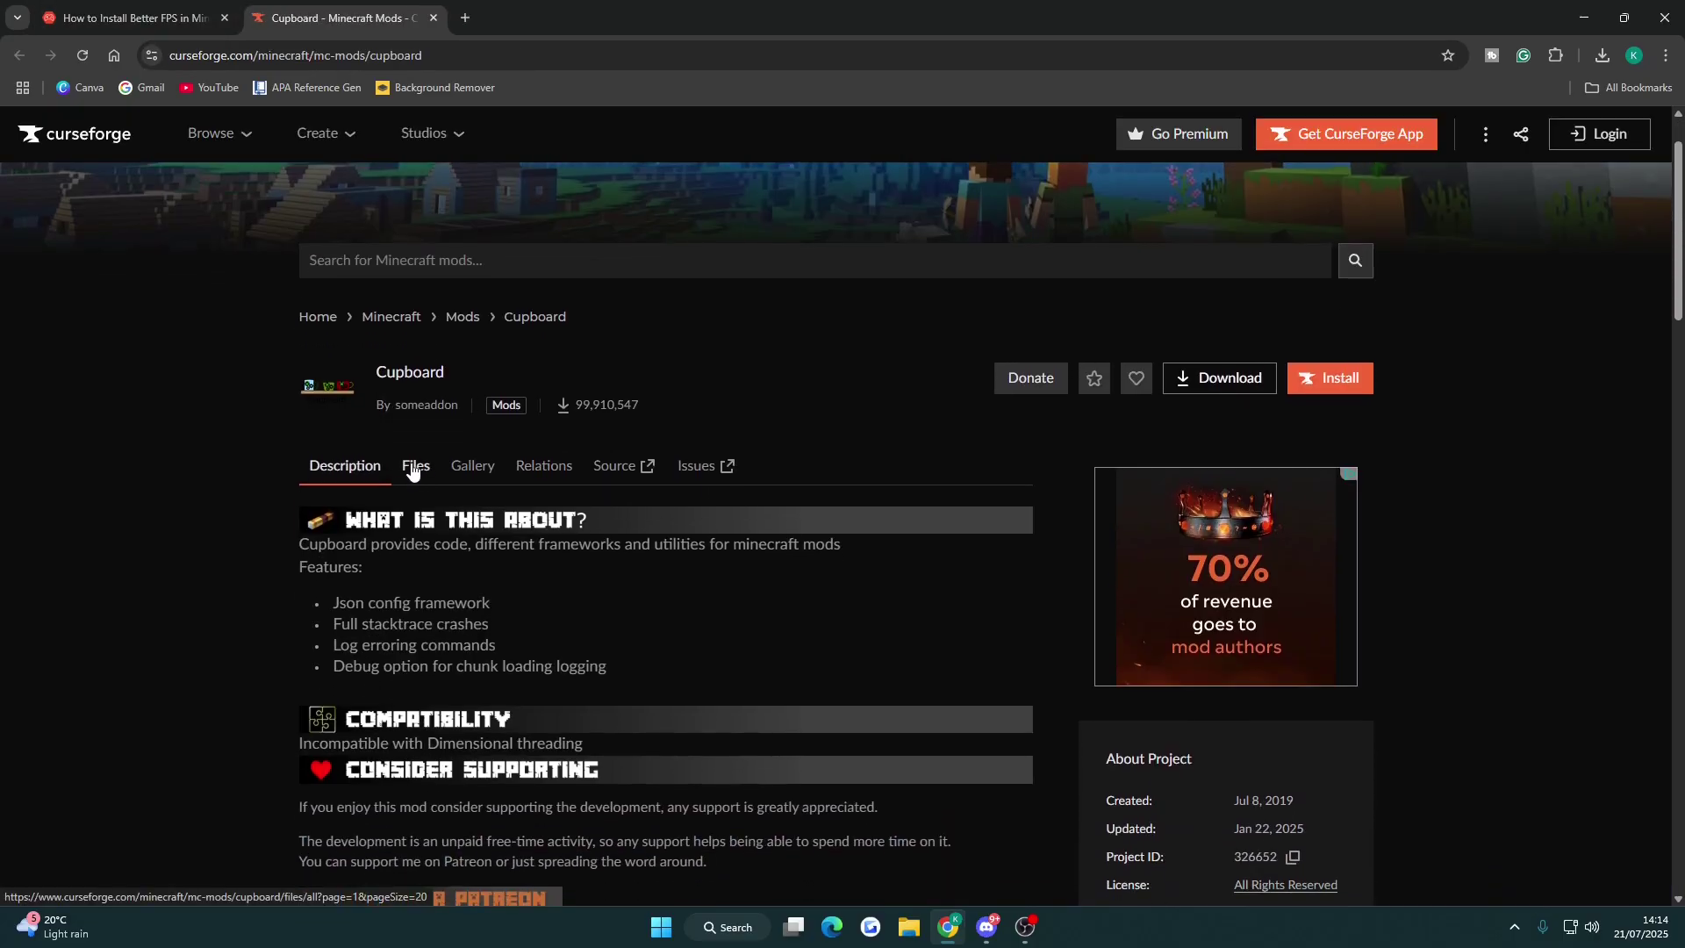
{"action": "left_click", "coordinate": [416, 472]}
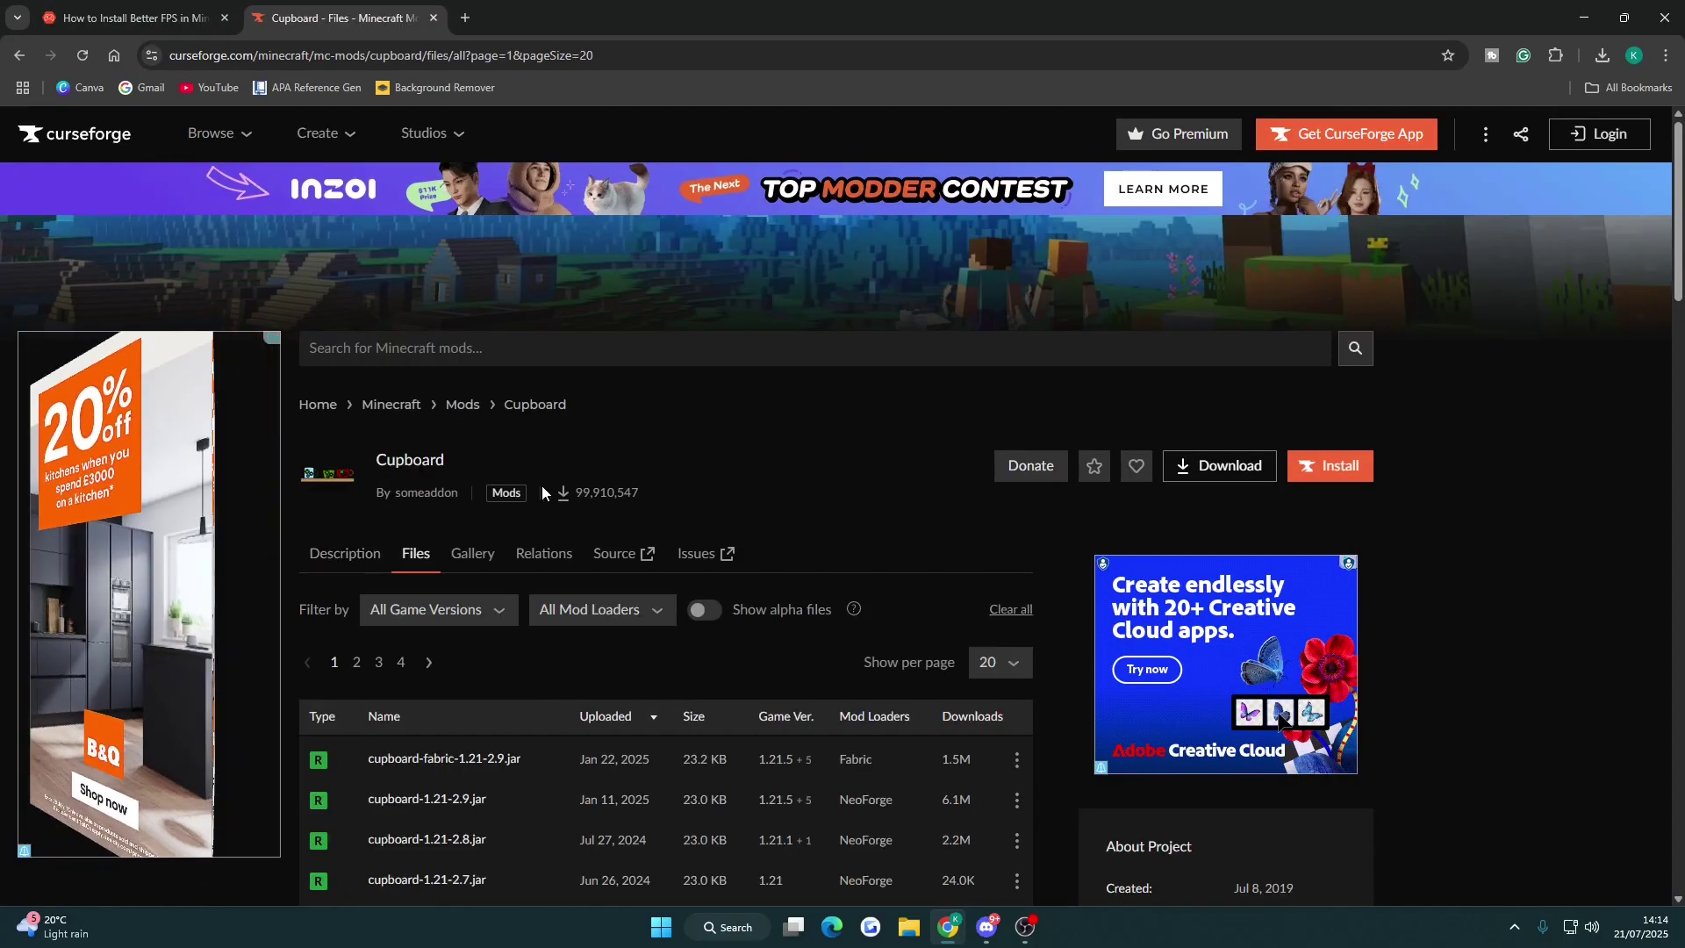
{"action": "scroll", "coordinate": [544, 487], "scroll_direction": "down", "scroll_amount": 2}
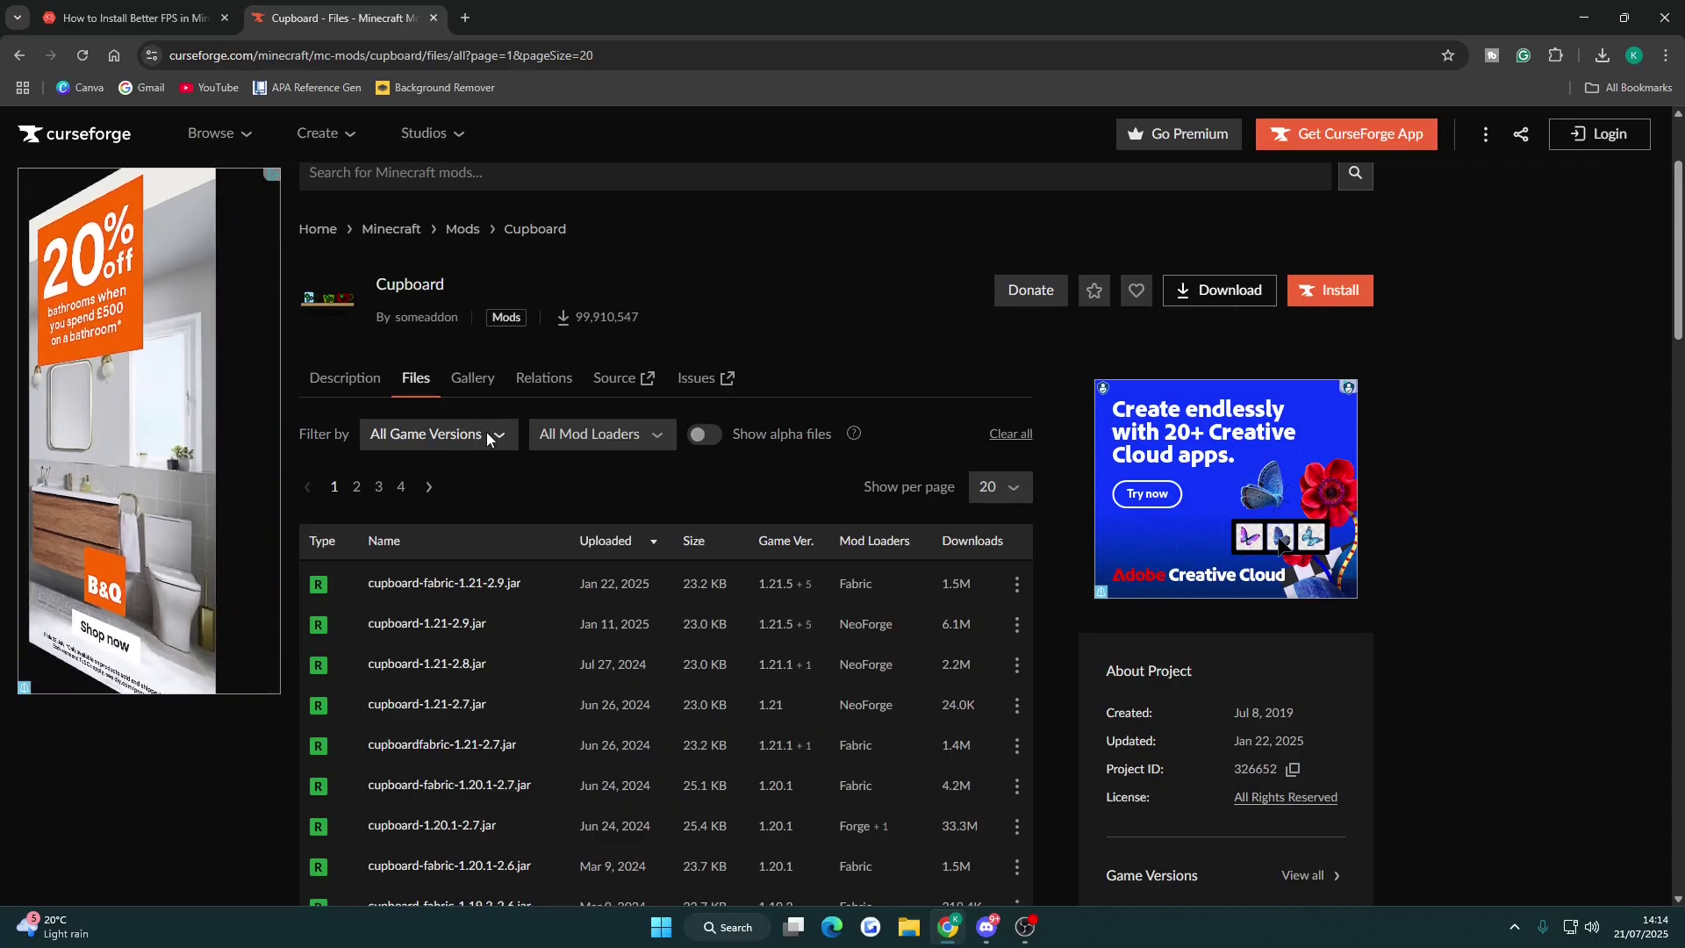
Filter Cupboard files to 1.21.4 and NeoForge, then open cupboard-1.21-2.9.jar's download menu
{"action": "left_click", "coordinate": [474, 439]}
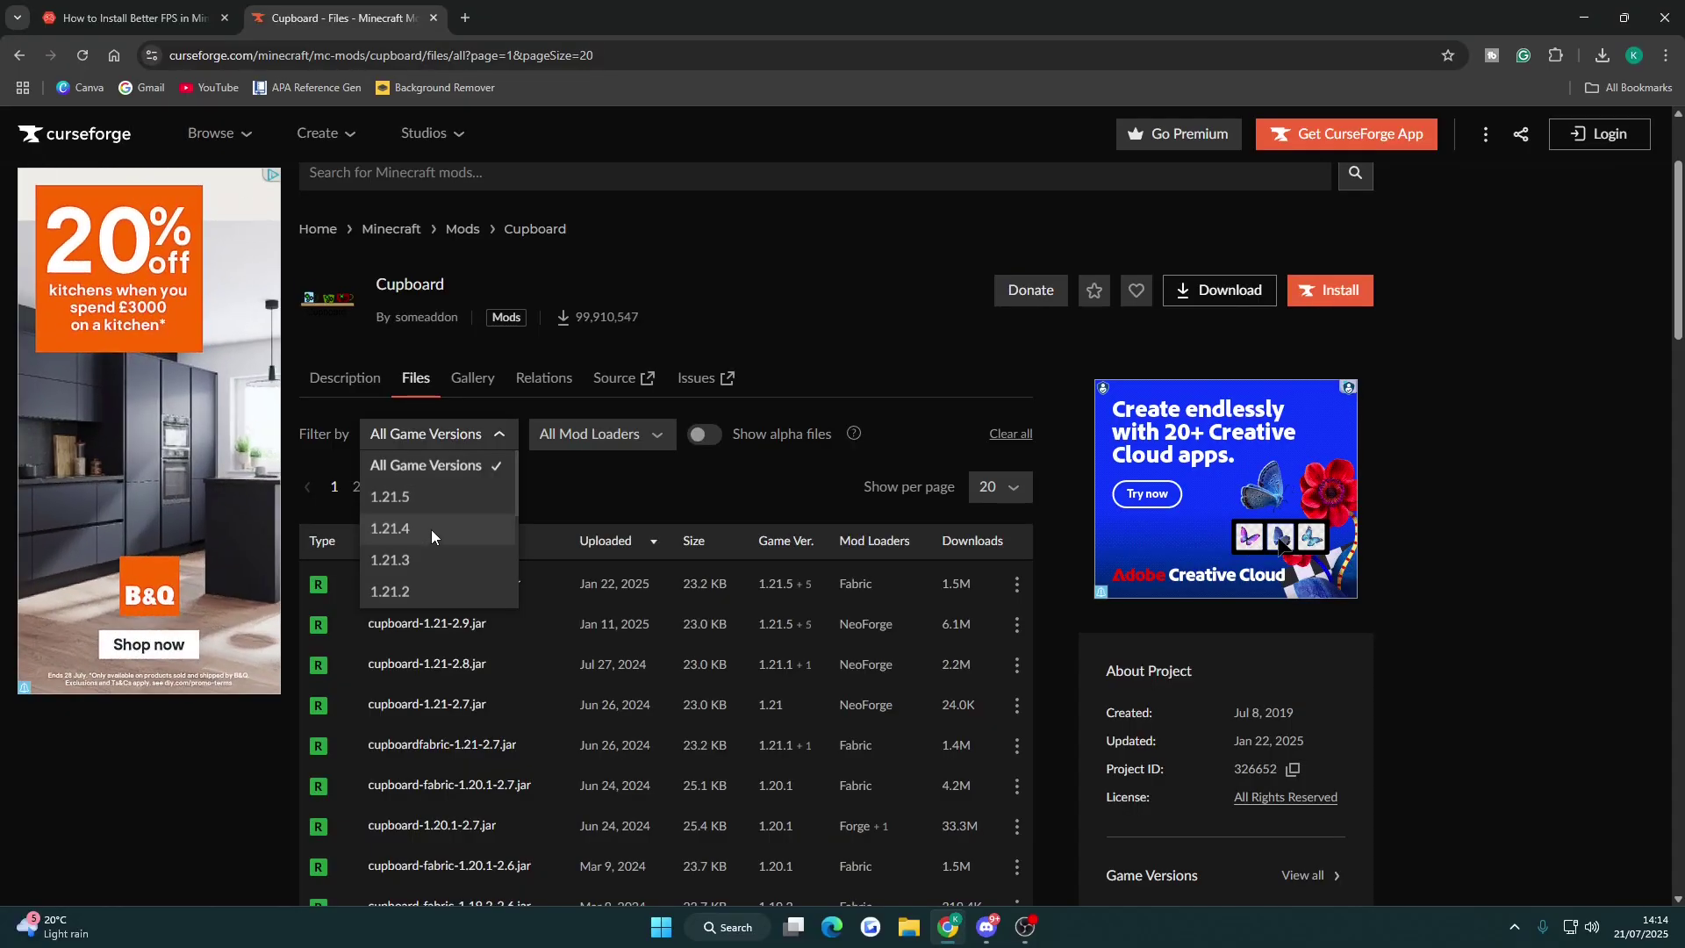
{"action": "left_click", "coordinate": [432, 527]}
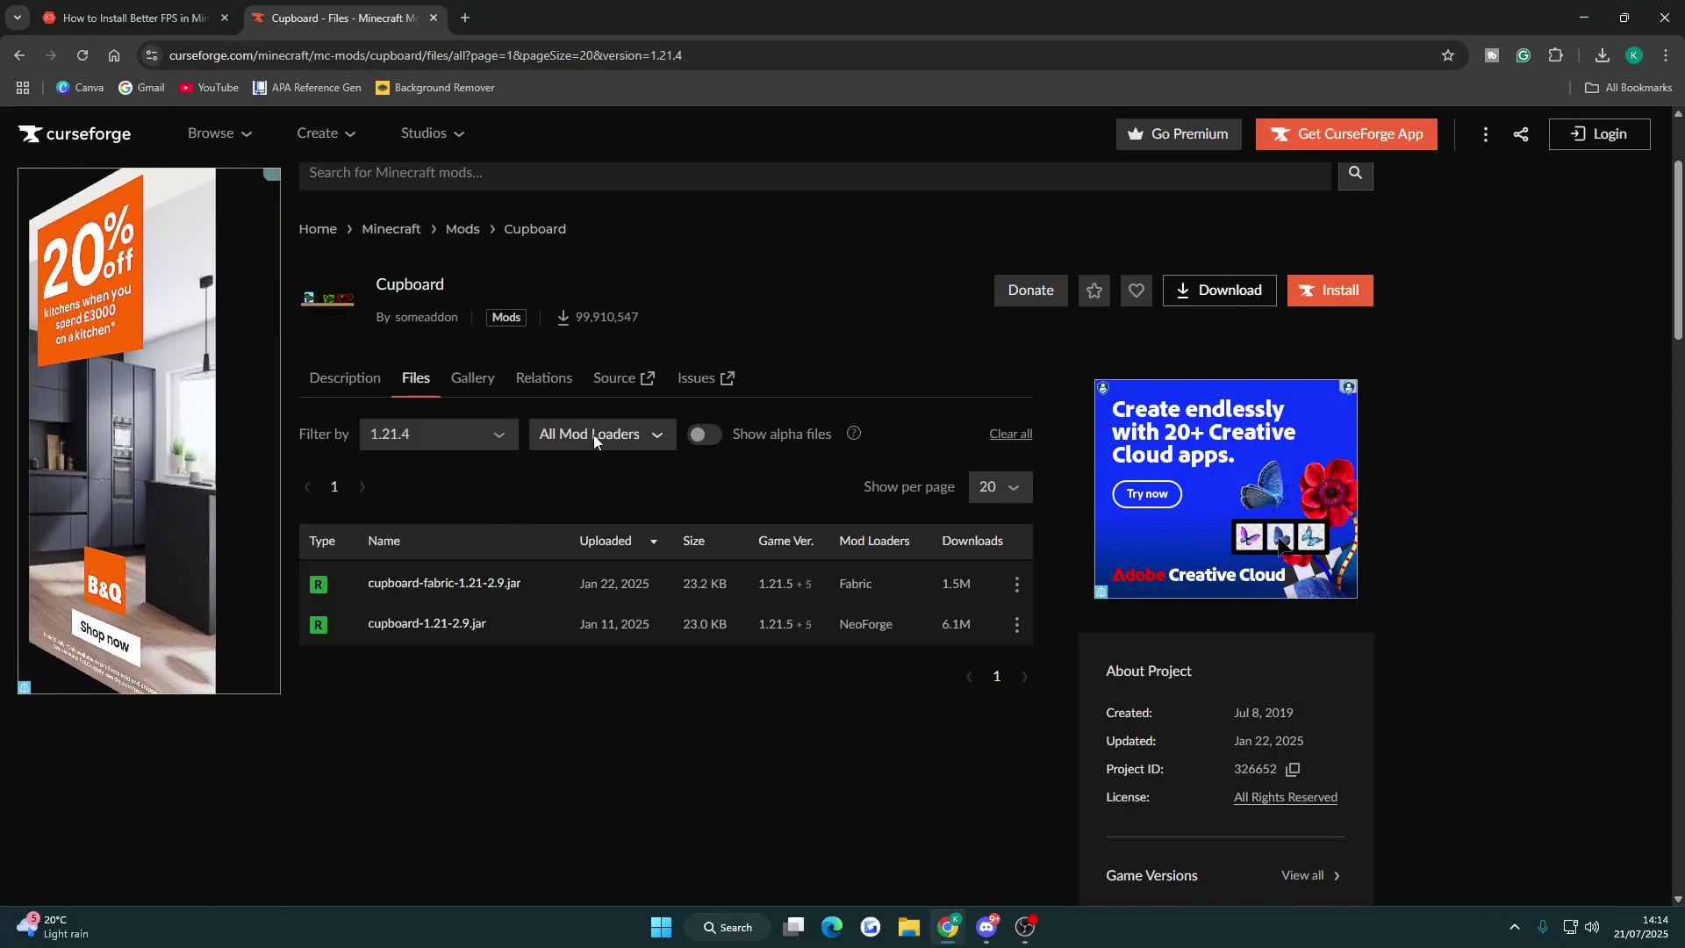
{"action": "left_click", "coordinate": [593, 434]}
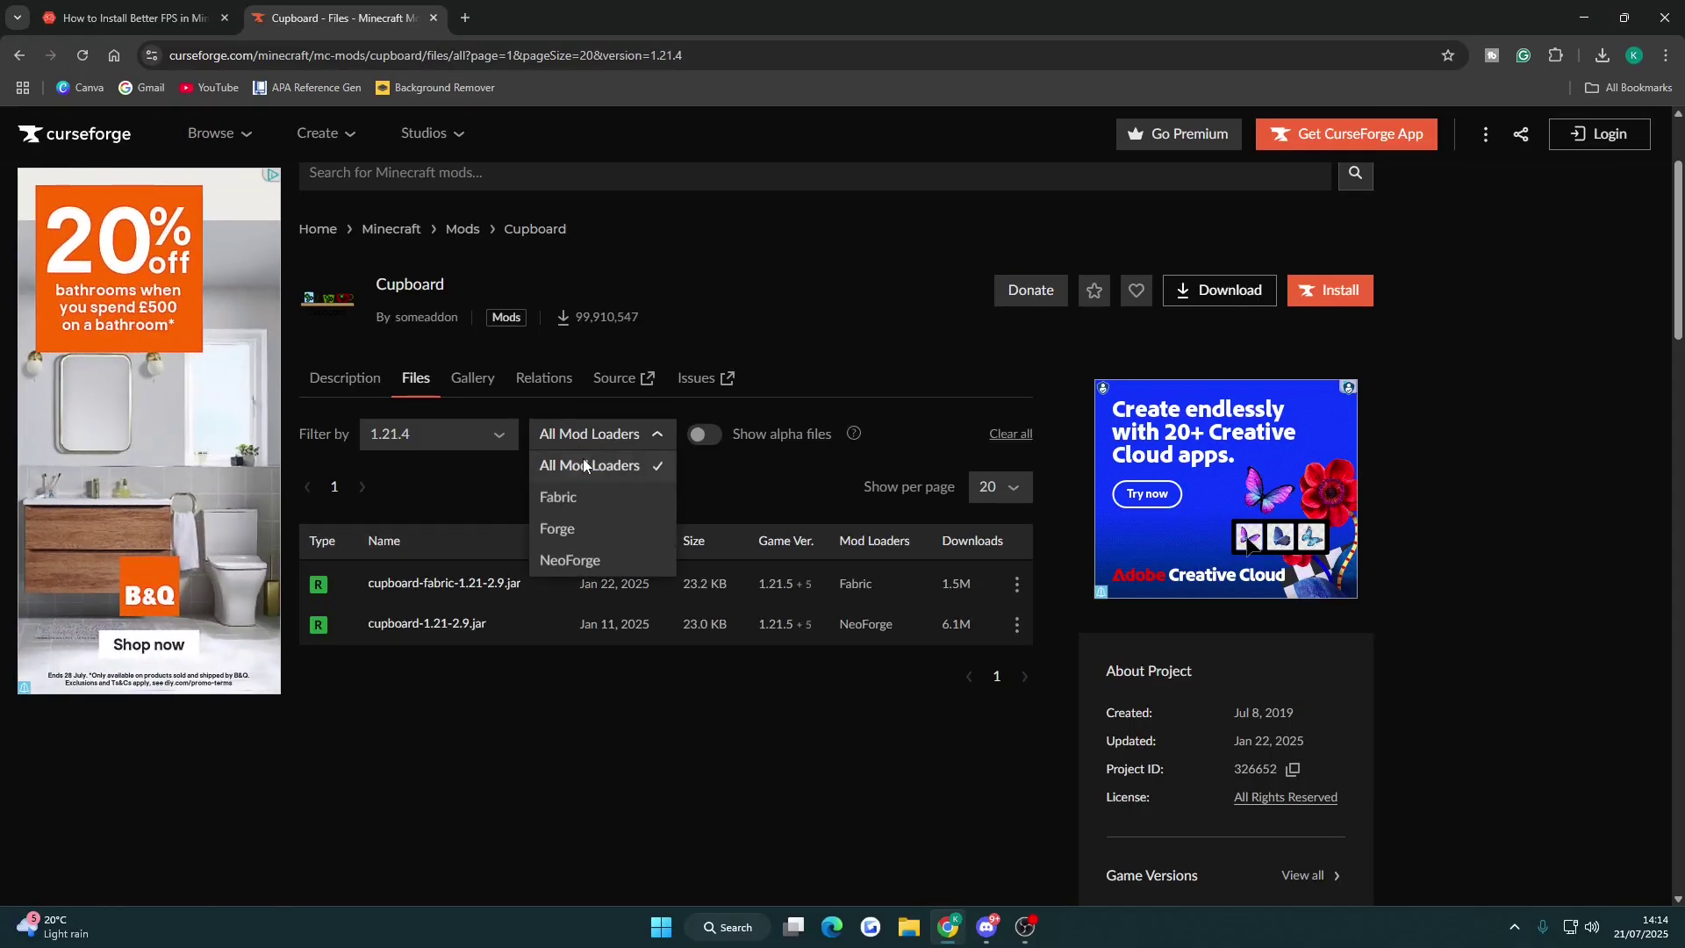
{"action": "left_click", "coordinate": [569, 561]}
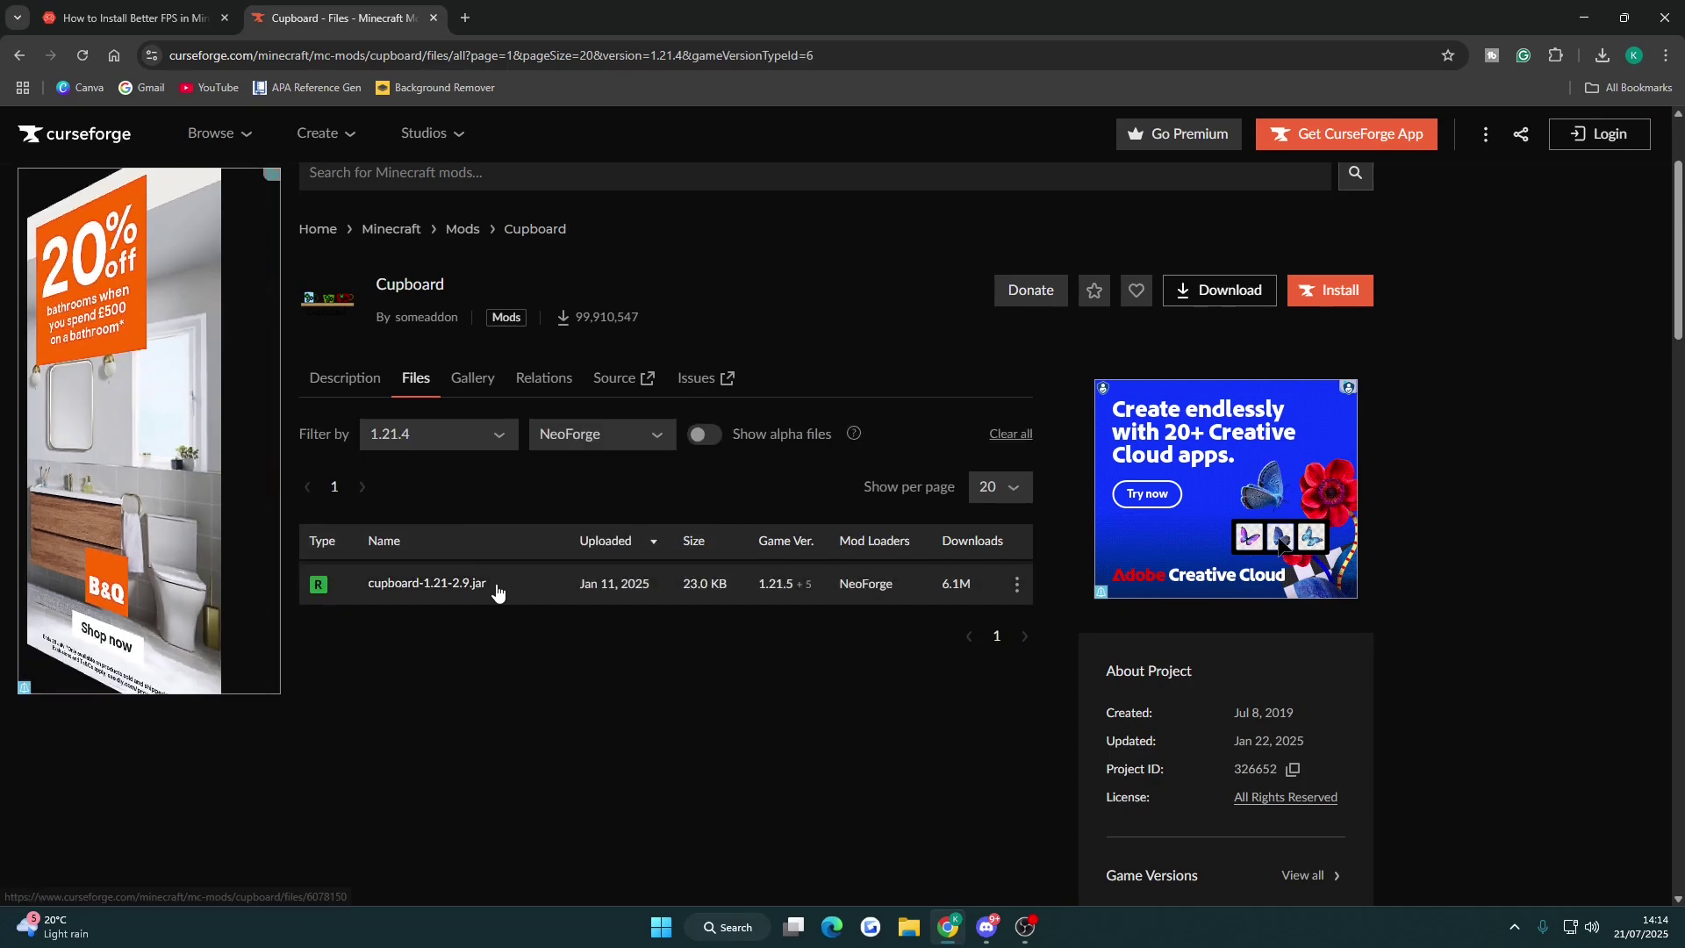
{"action": "scroll", "coordinate": [525, 496], "scroll_direction": "down", "scroll_amount": 1}
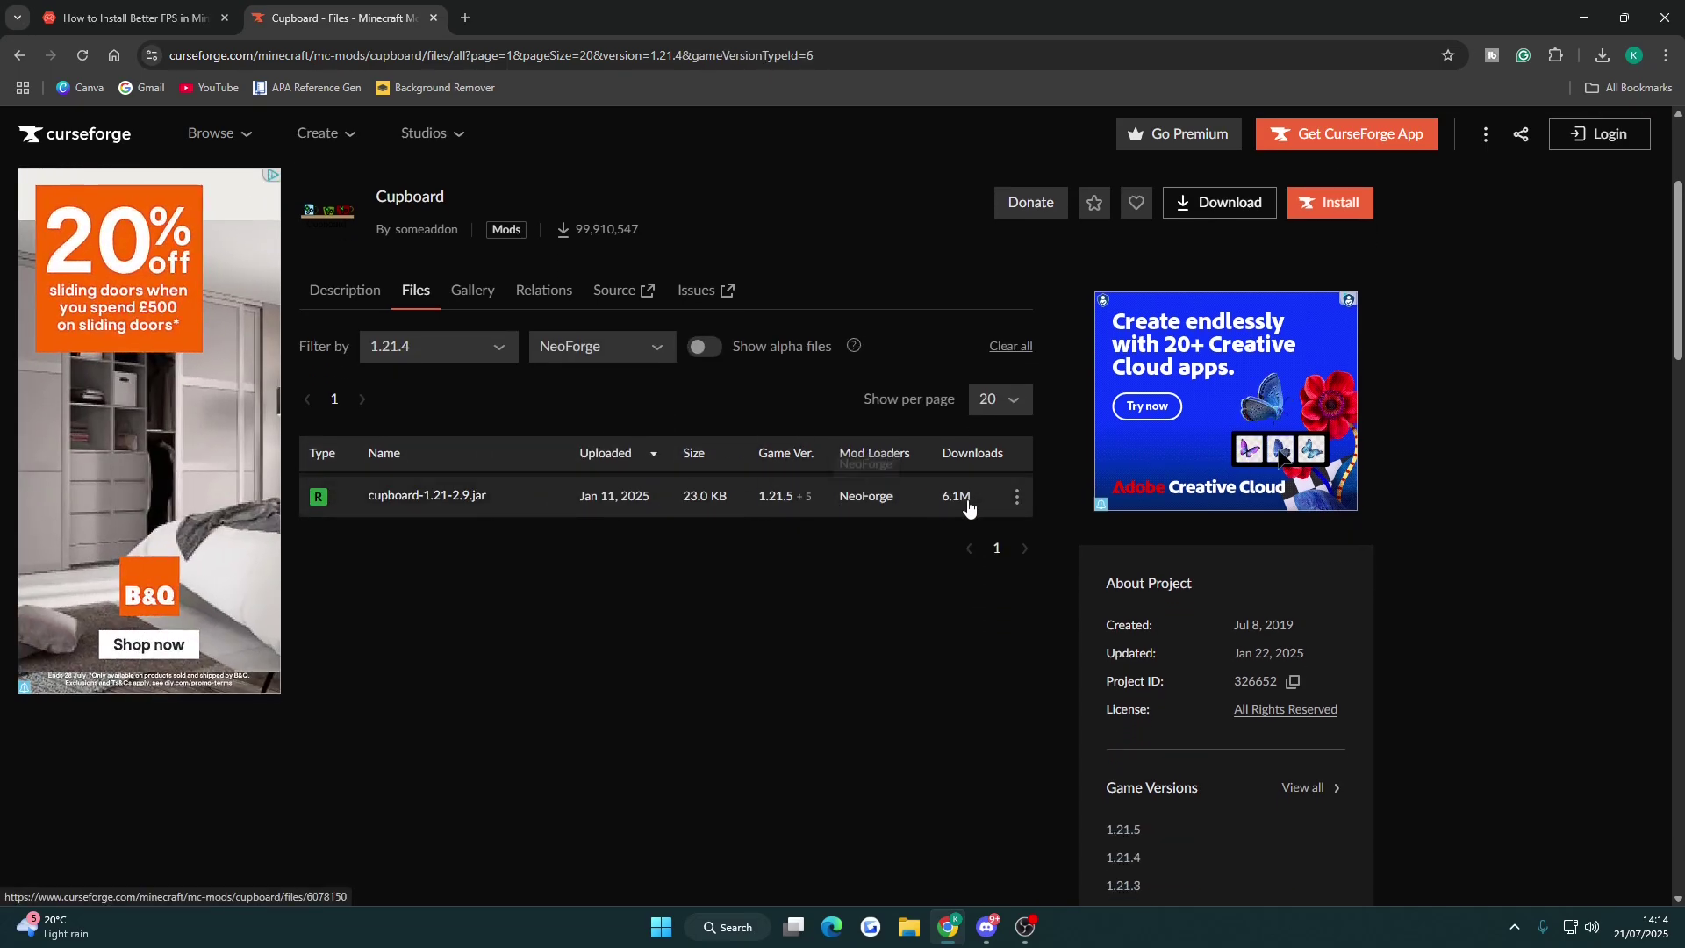
{"action": "left_click", "coordinate": [1019, 500]}
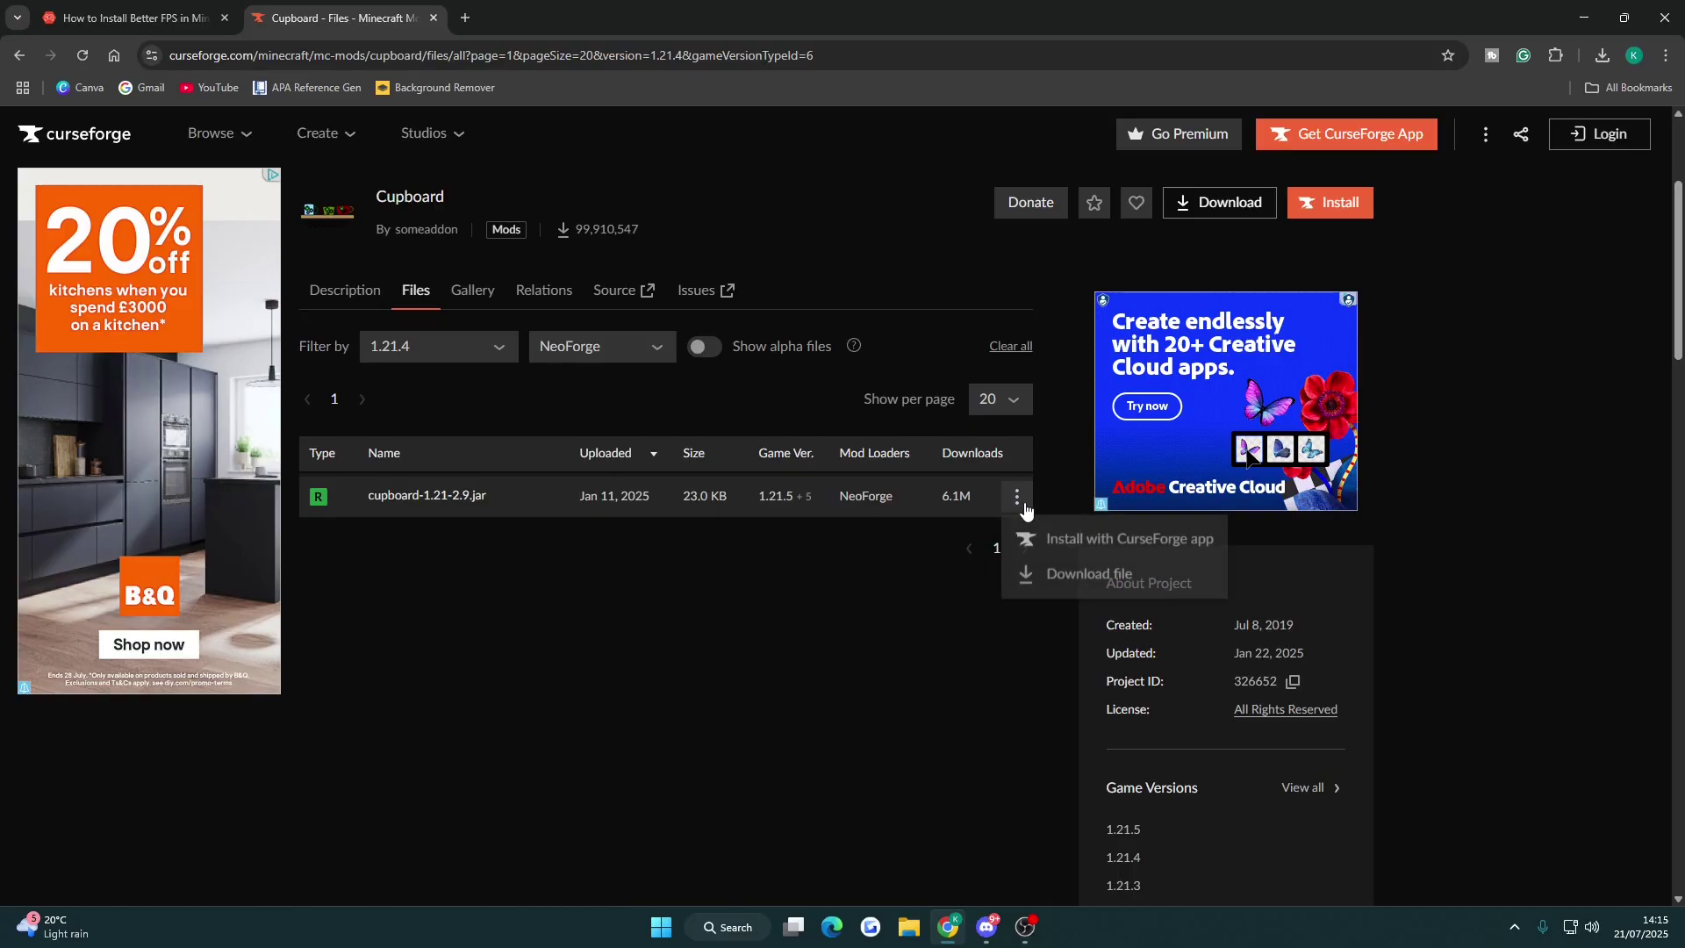
Download cupboard-1.21-2.9.jar and drag it from its folder onto the desktop
{"action": "left_click", "coordinate": [1073, 575]}
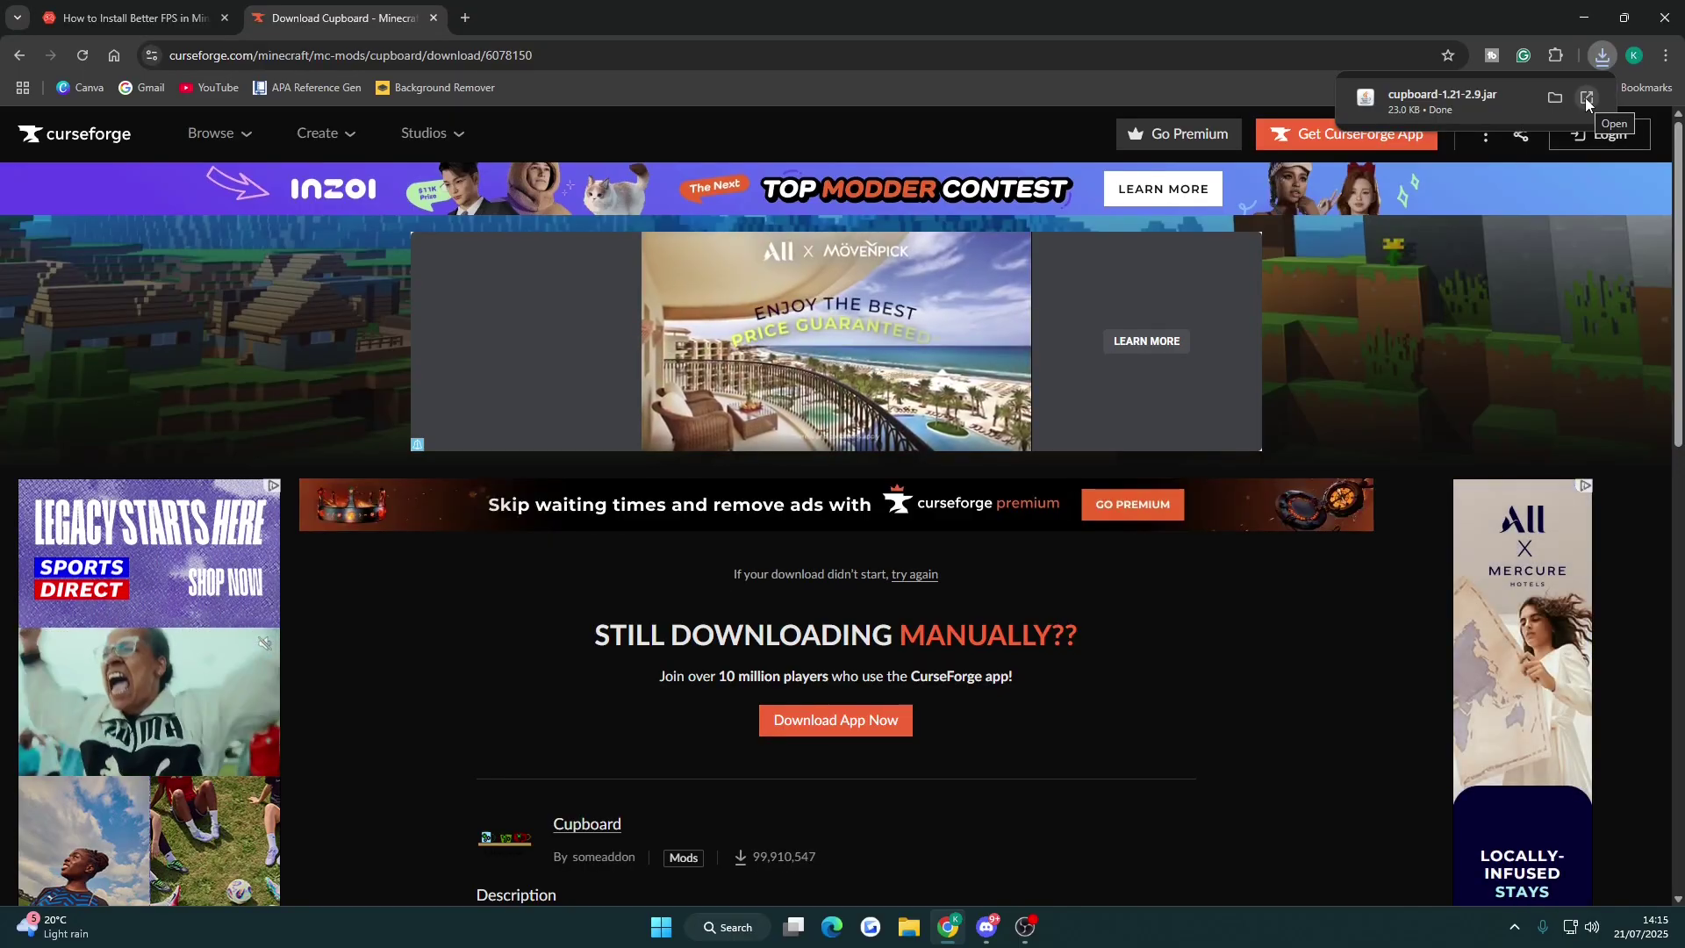
{"action": "left_click", "coordinate": [1556, 97]}
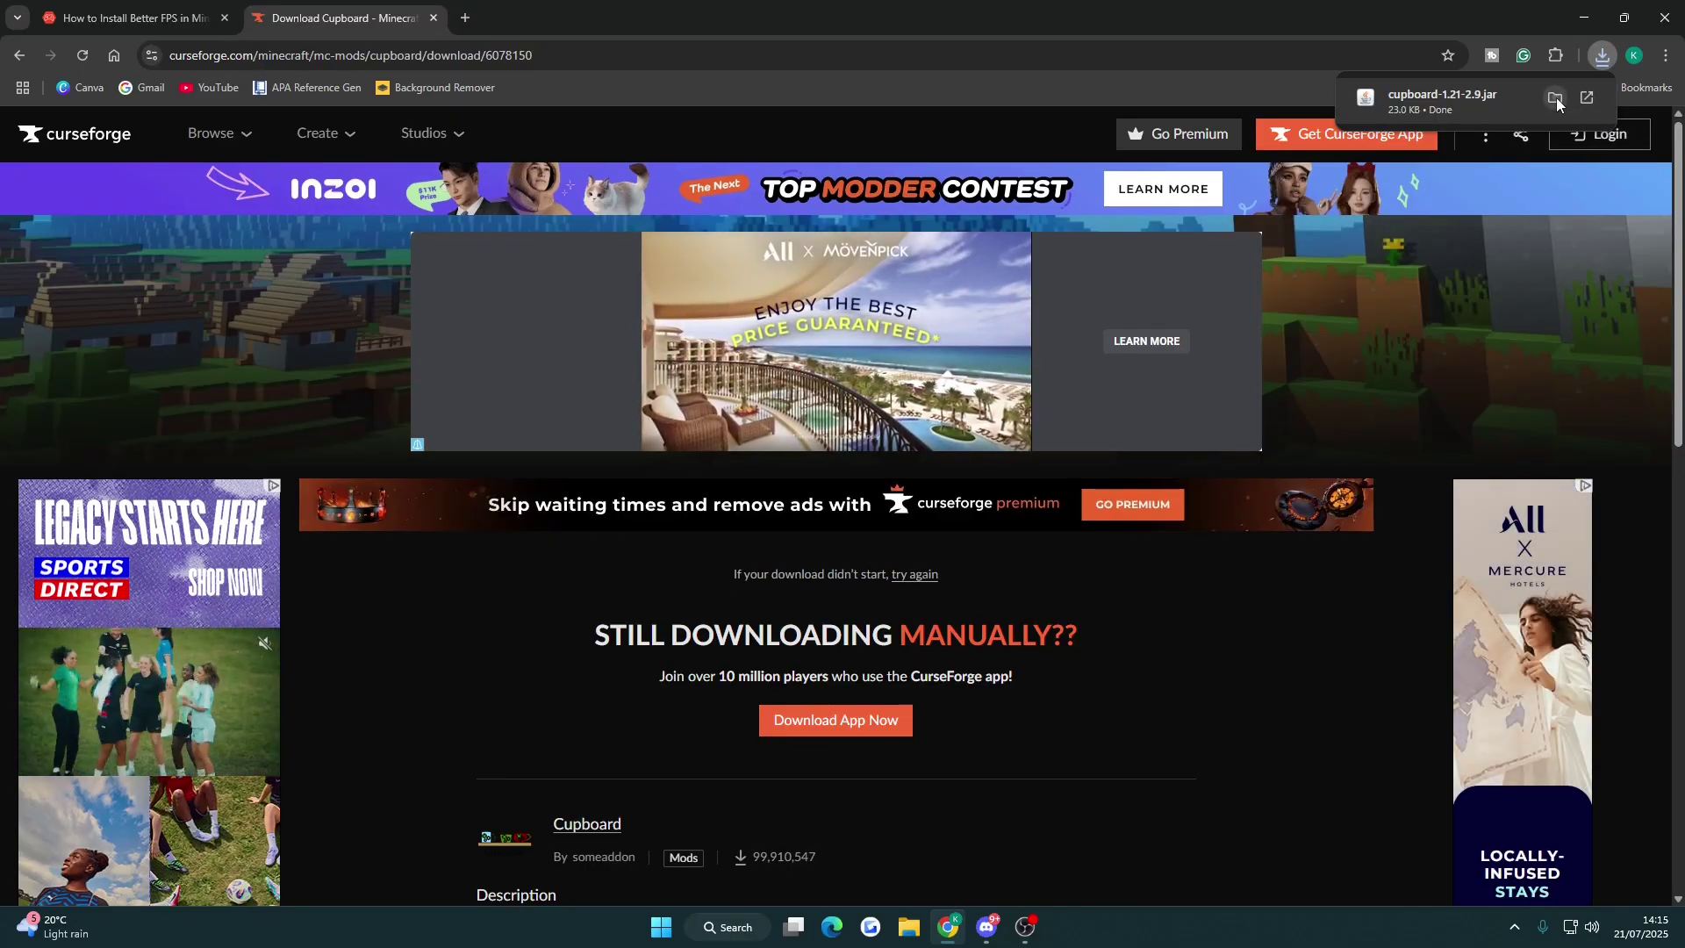
{"action": "mouse_move", "coordinate": [542, 395]}
{"action": "left_mouse_down"}
{"action": "mouse_move", "coordinate": [526, 391]}
{"action": "mouse_move", "coordinate": [566, 443]}
{"action": "mouse_move", "coordinate": [478, 436]}
{"action": "left_mouse_up"}
{"action": "key", "text": "super+d"}
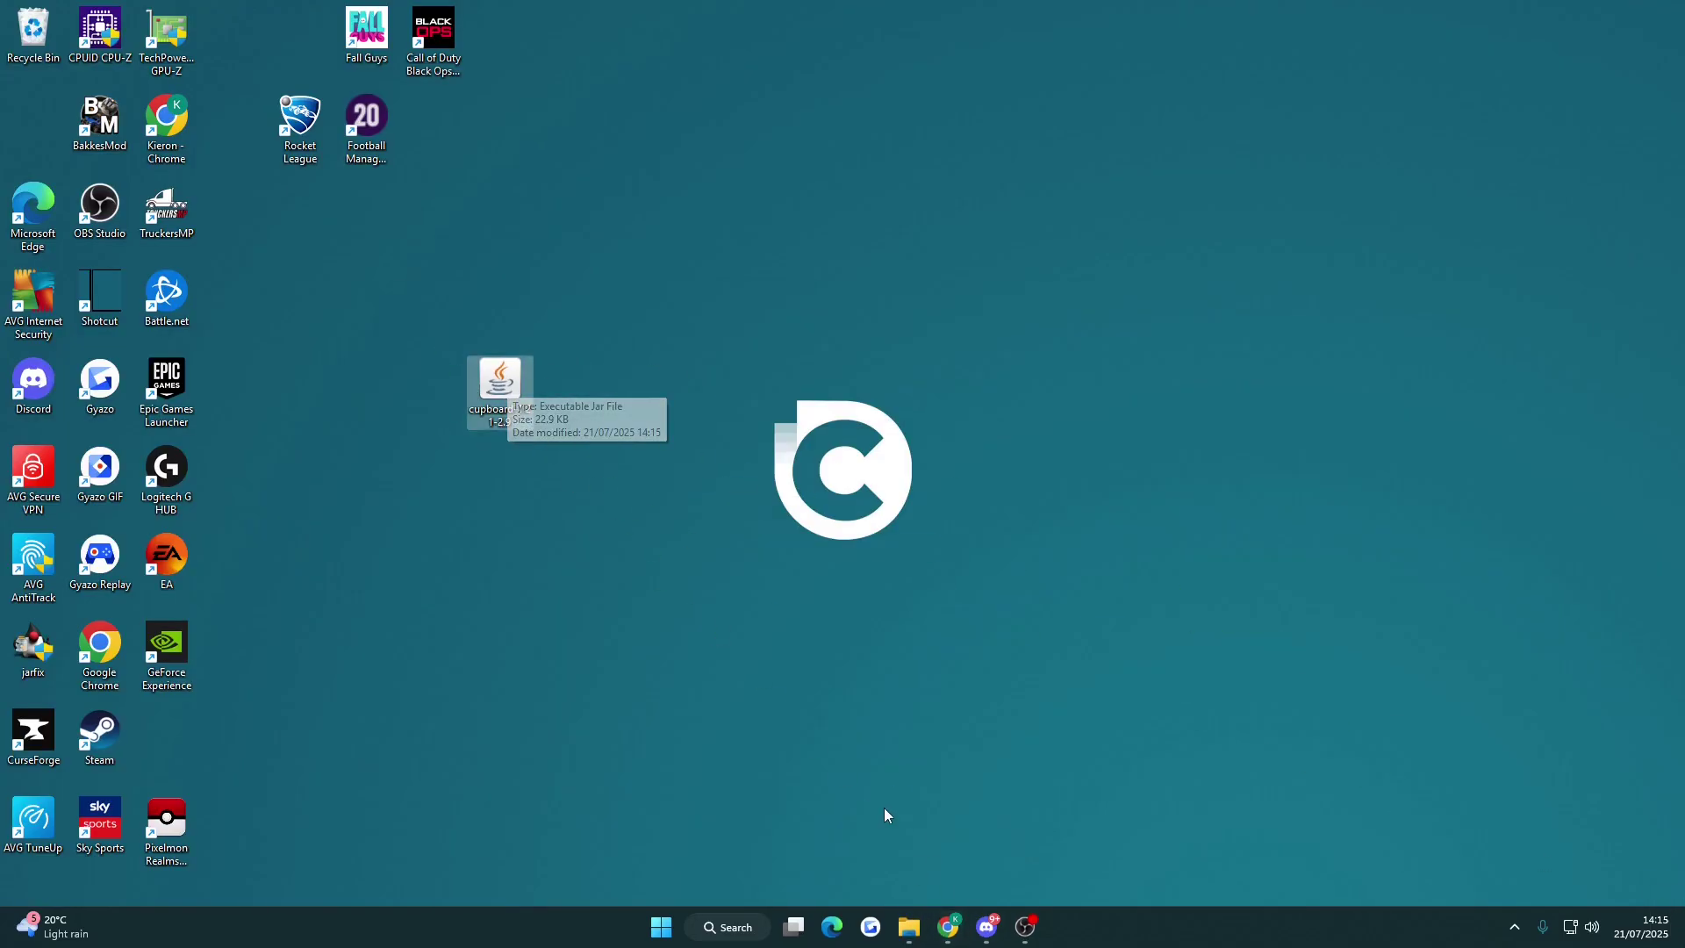
Return to Chrome and close the Cupboard download tab, back to the guide
{"action": "mouse_move", "coordinate": [948, 927]}
{"action": "left_click", "coordinate": [948, 834]}
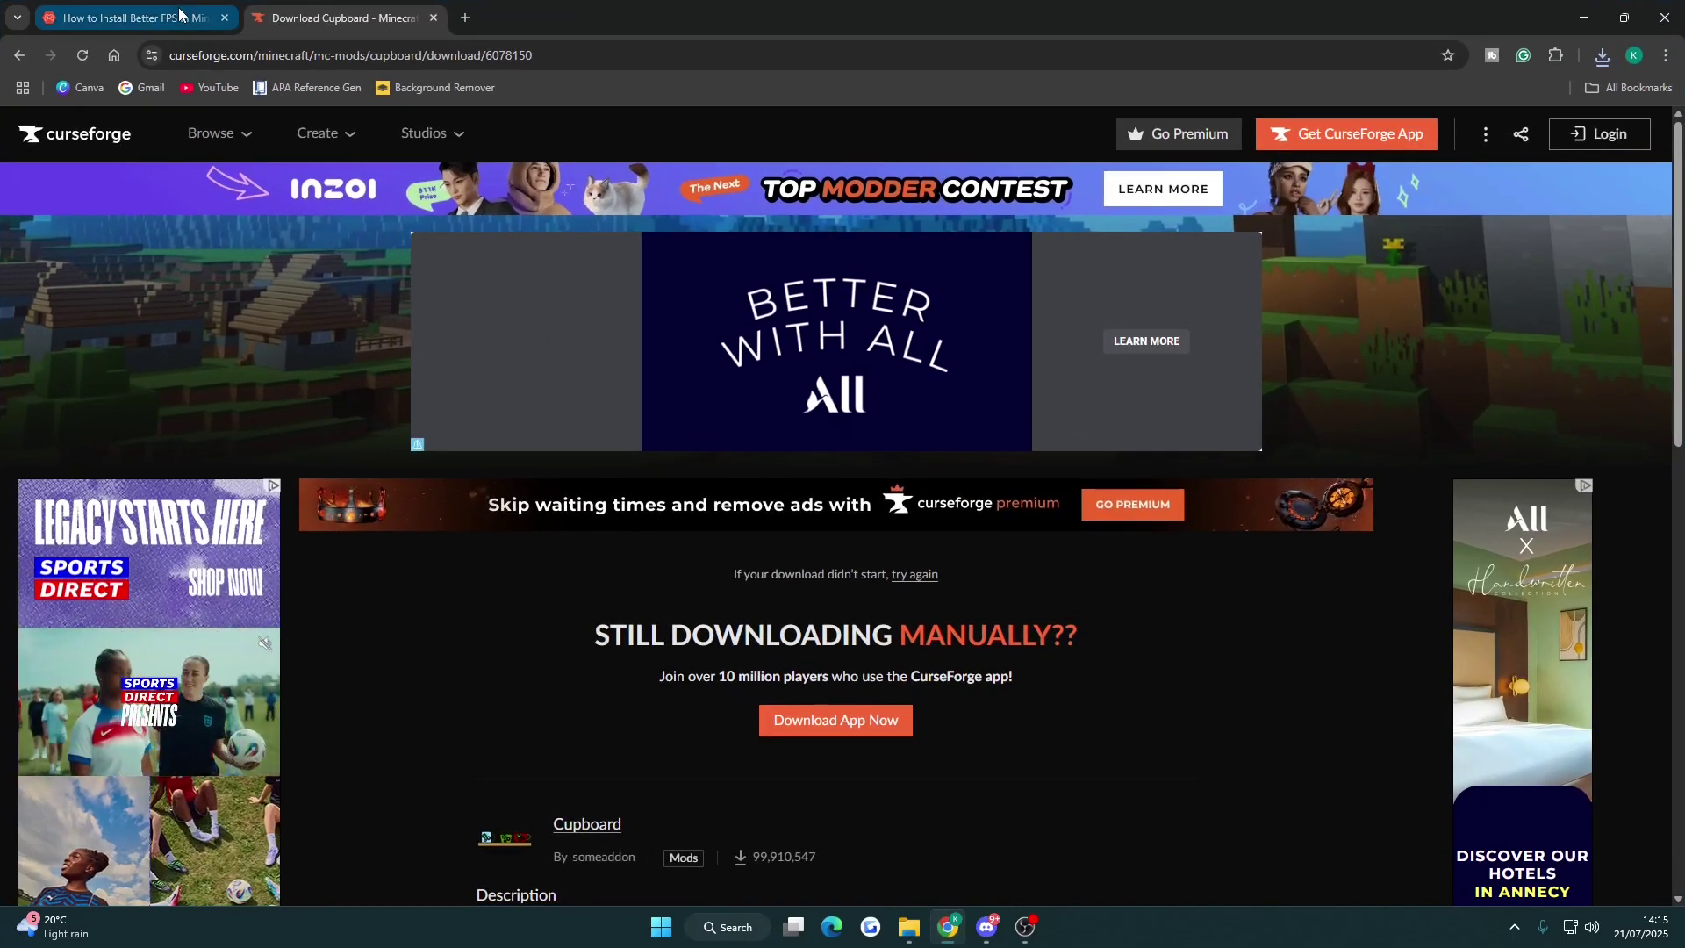
{"action": "left_click", "coordinate": [141, 18]}
{"action": "left_click", "coordinate": [337, 21]}
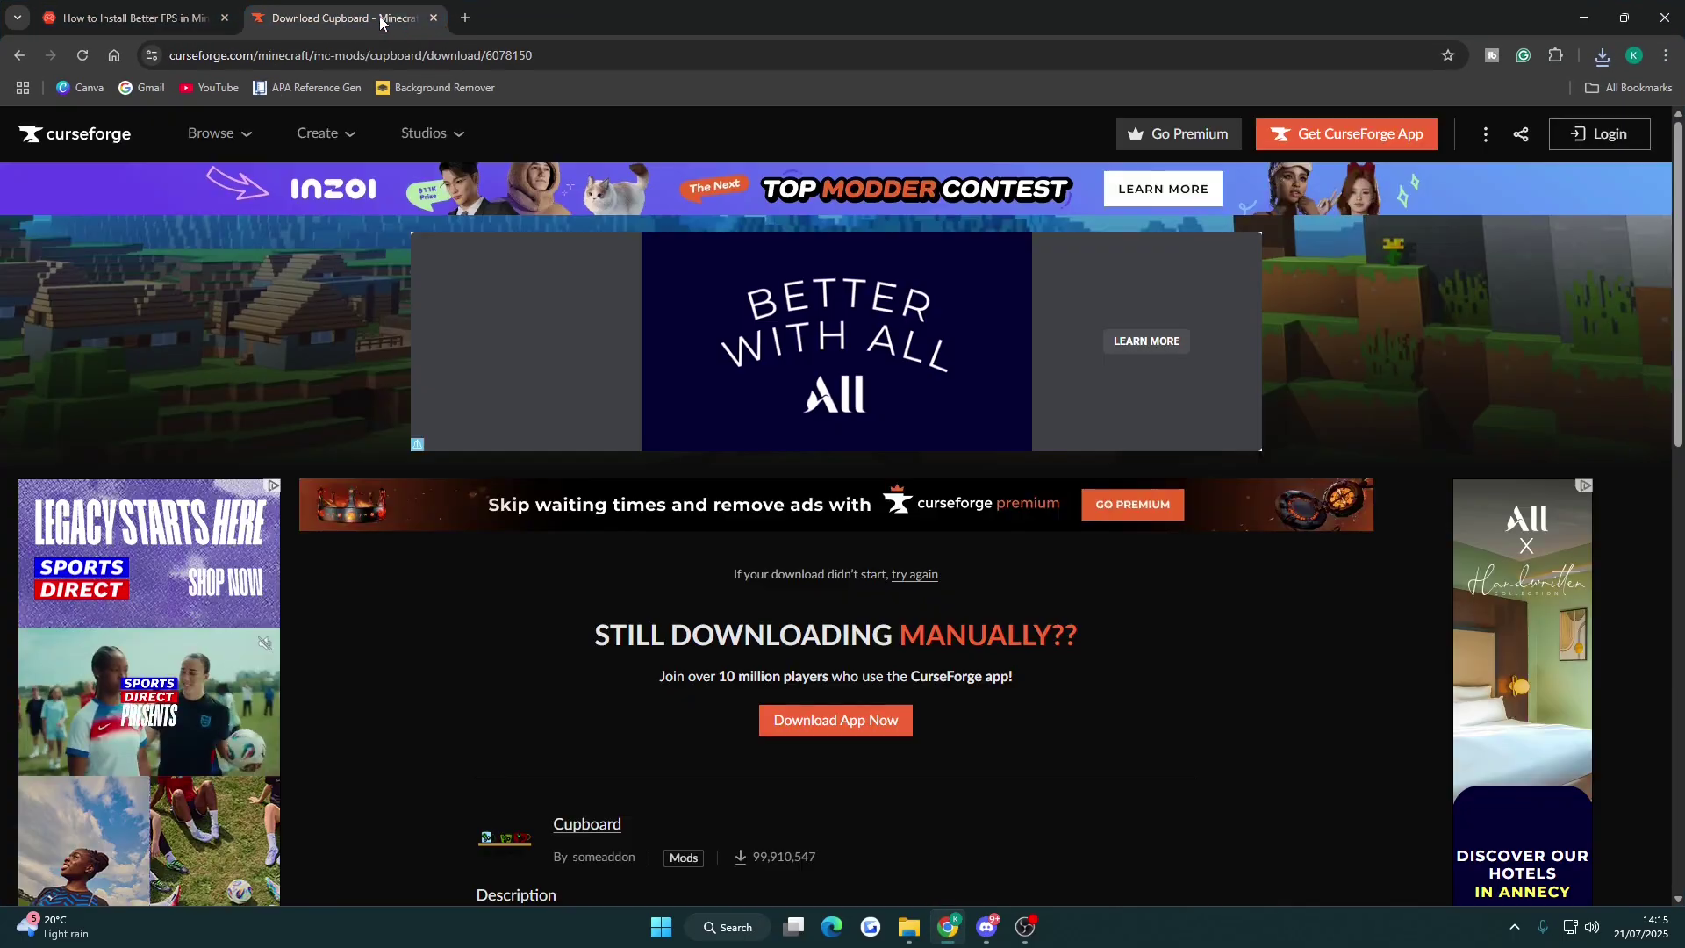
{"action": "left_click", "coordinate": [434, 18]}
Open the Better Fps - Render Distance files list on CurseForge from the guide
{"action": "scroll", "coordinate": [501, 629], "scroll_direction": "down", "scroll_amount": 2}
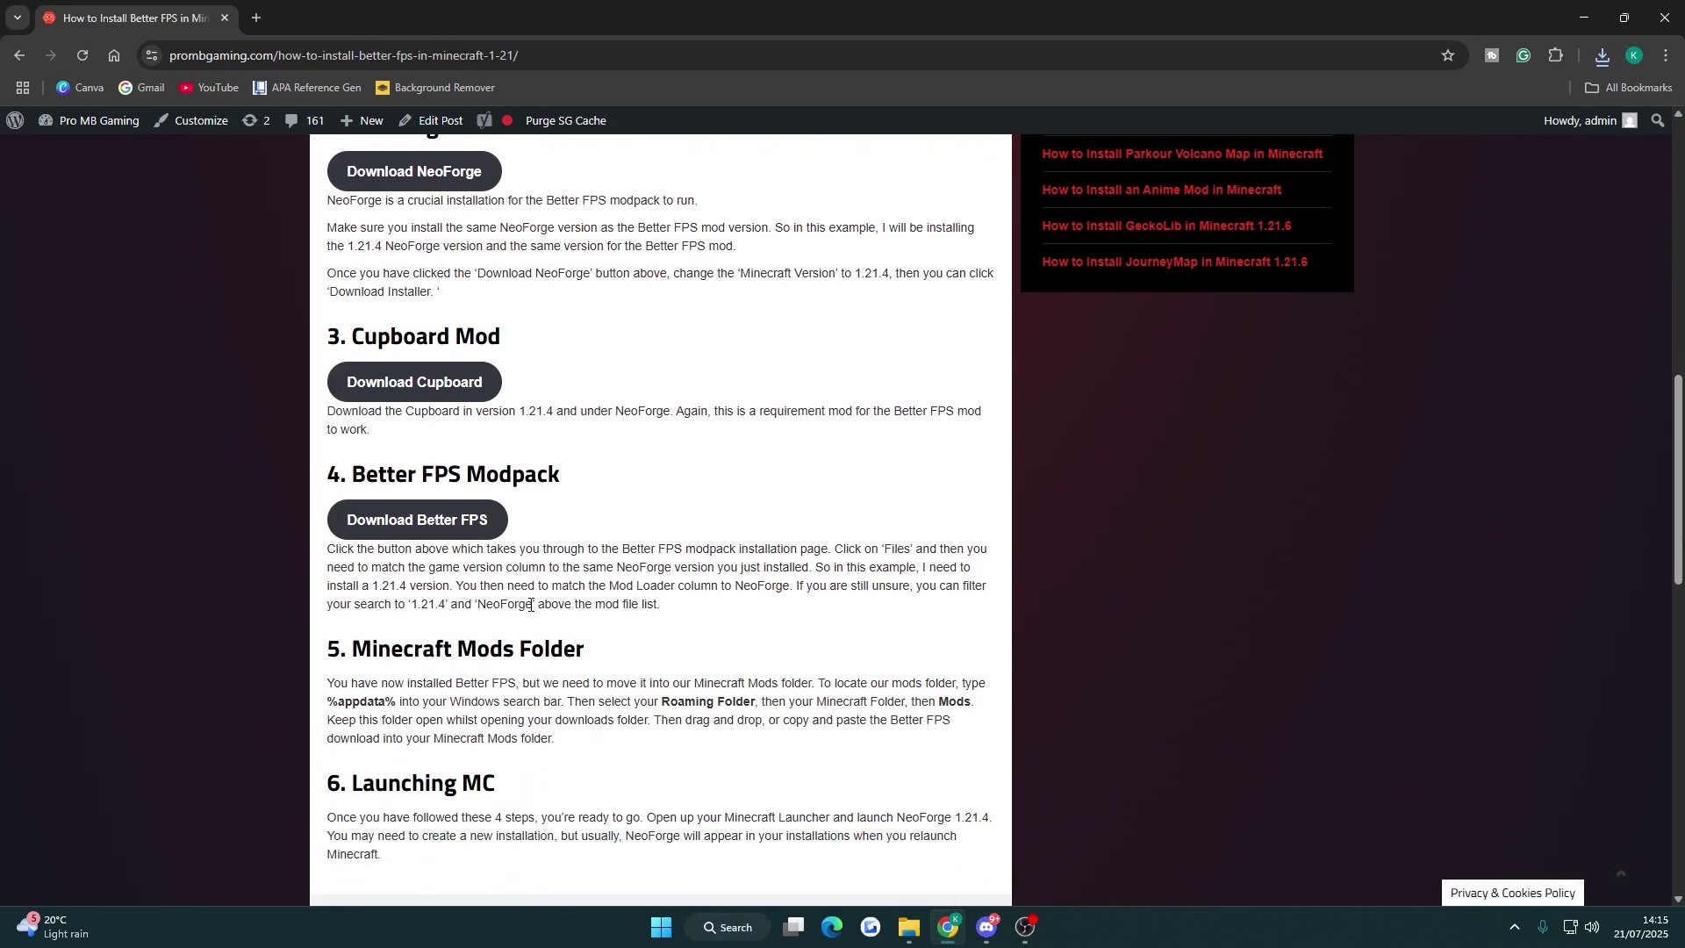
{"action": "left_click", "coordinate": [431, 524]}
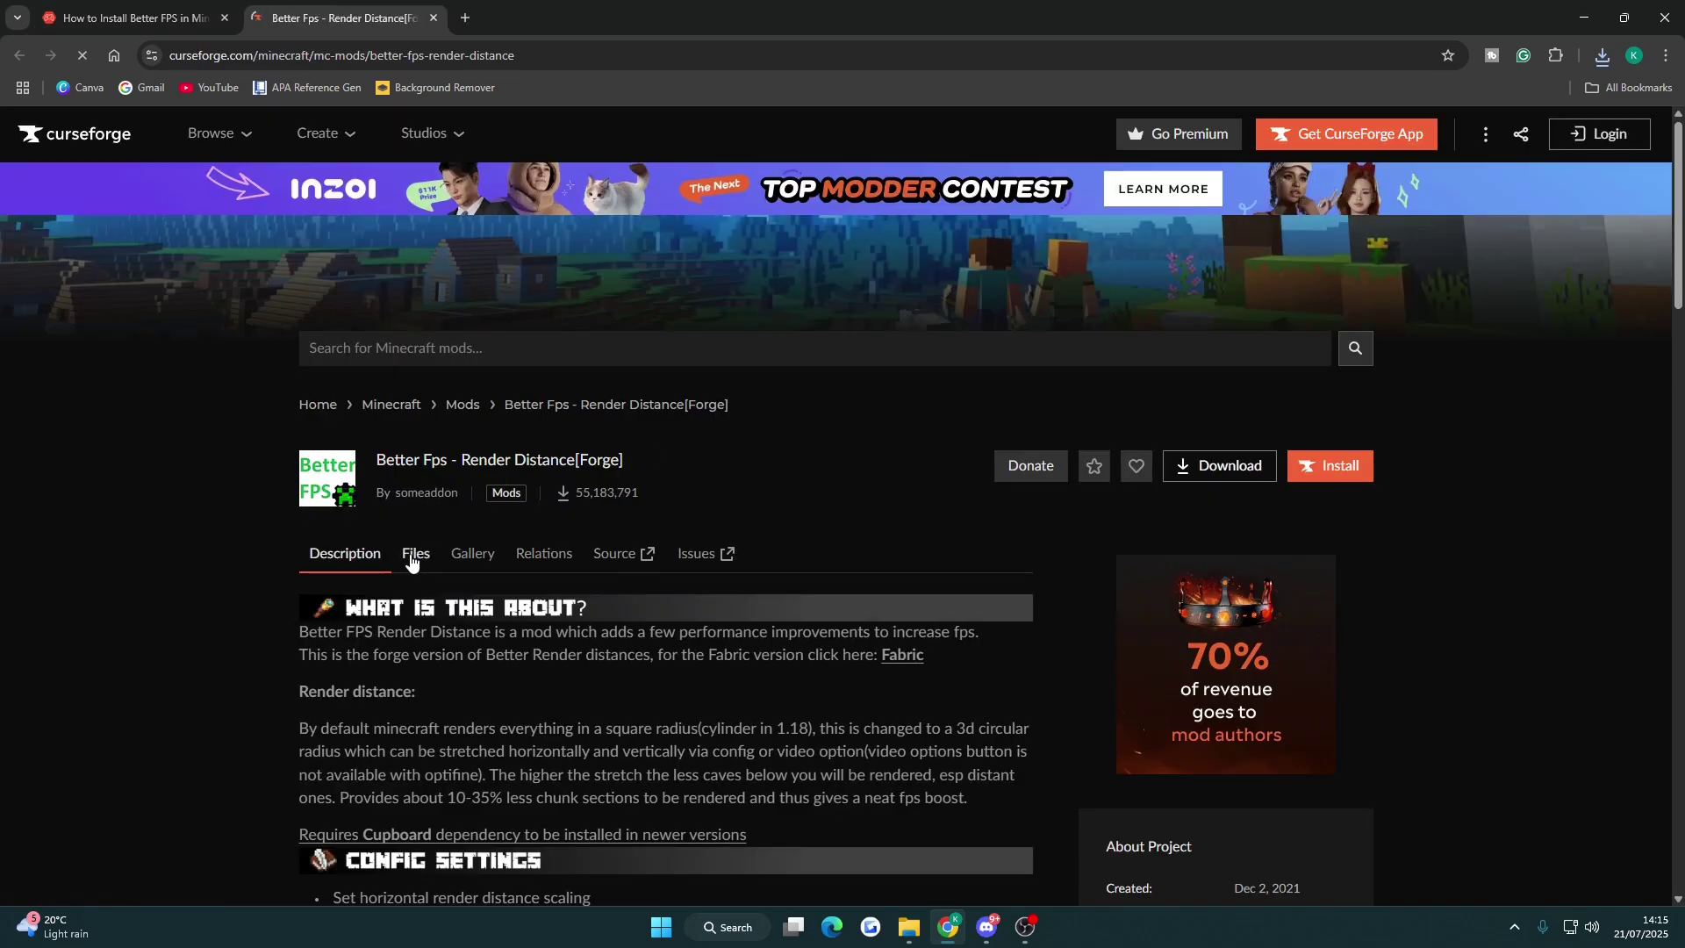
{"action": "left_click", "coordinate": [413, 555]}
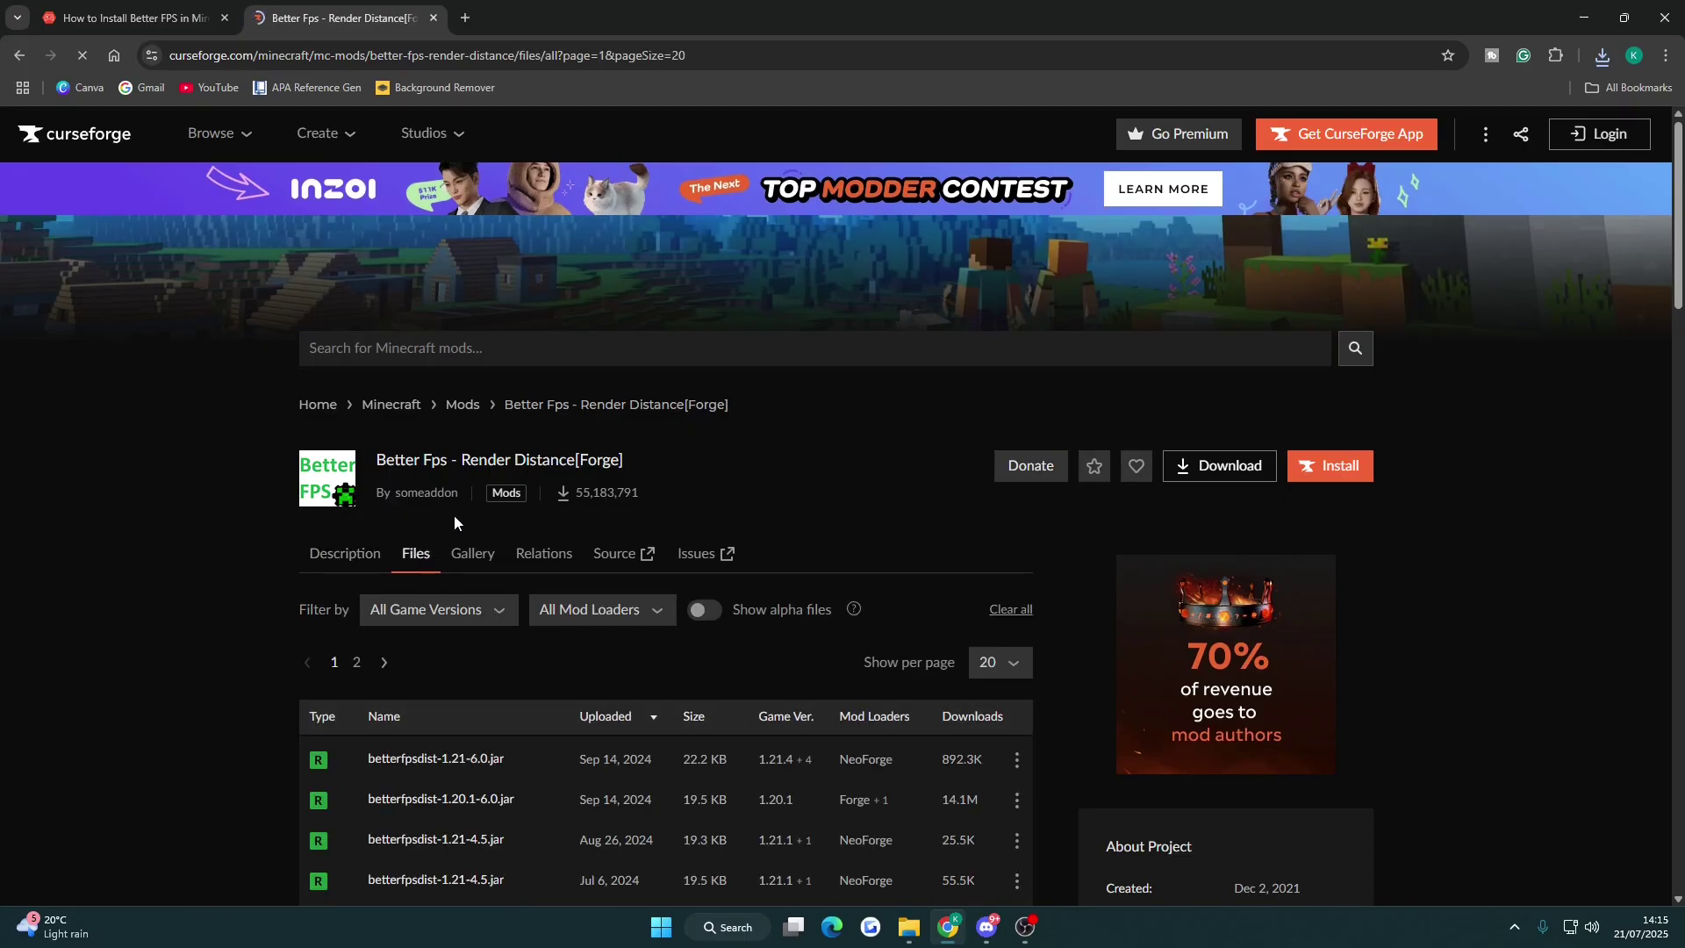
{"action": "scroll", "coordinate": [455, 522], "scroll_direction": "down", "scroll_amount": 1}
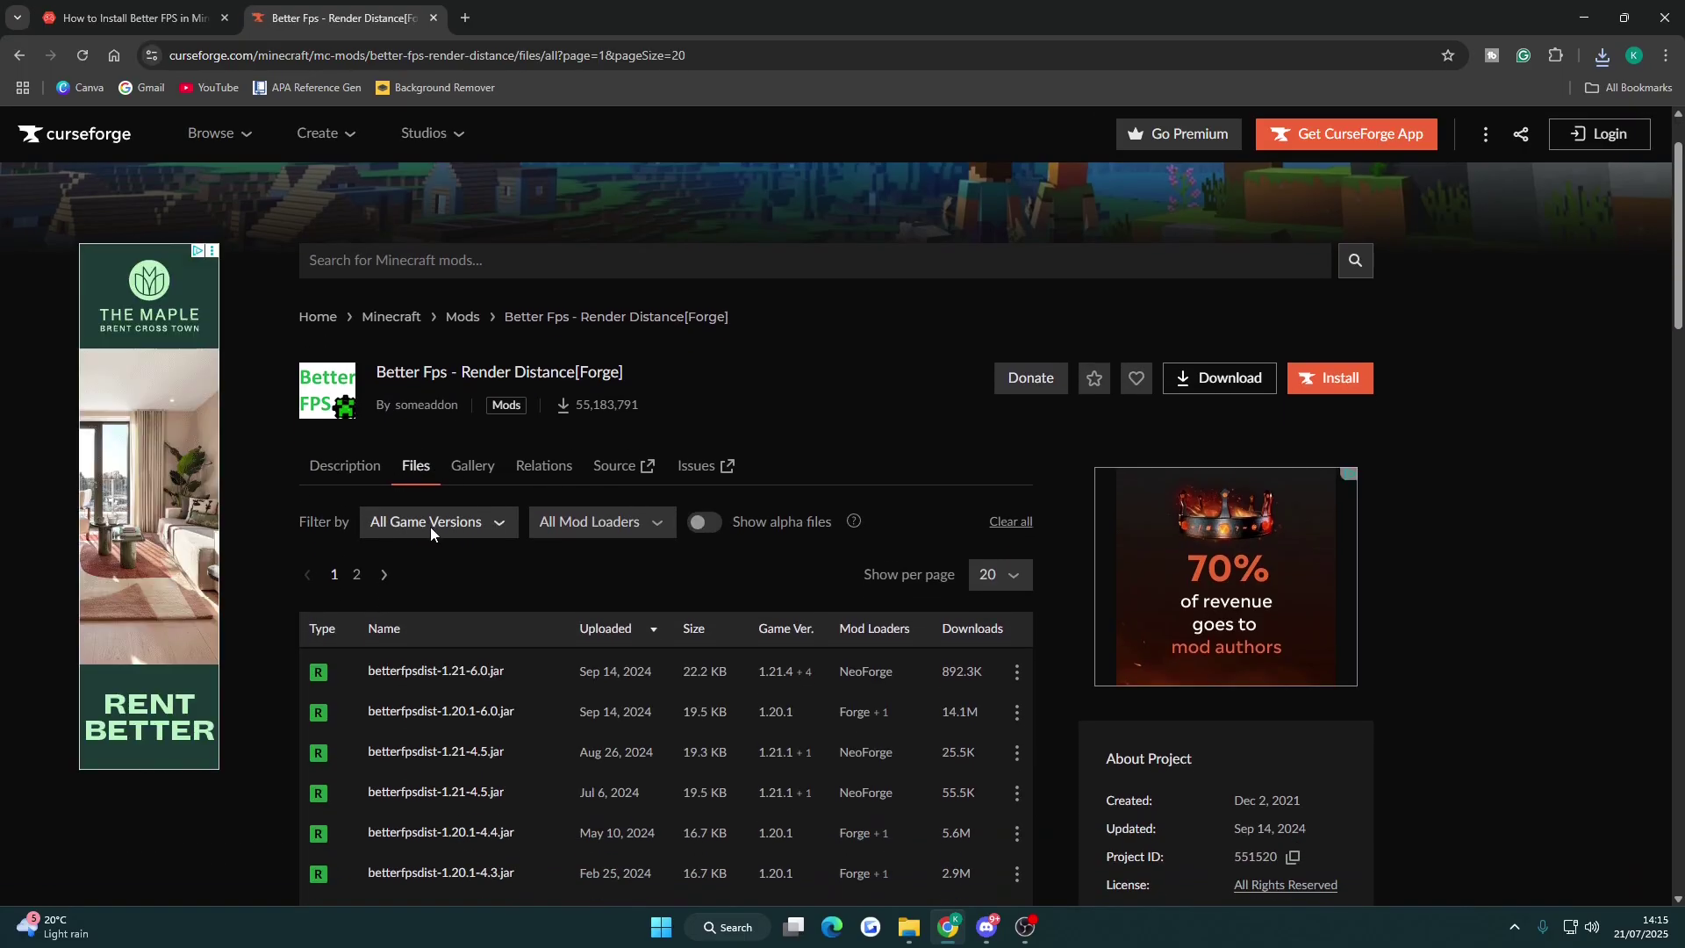
Filter files to 1.21.4 and NeoForge and download betterfpsdist-1.21-6.0.jar
{"action": "left_click", "coordinate": [435, 522]}
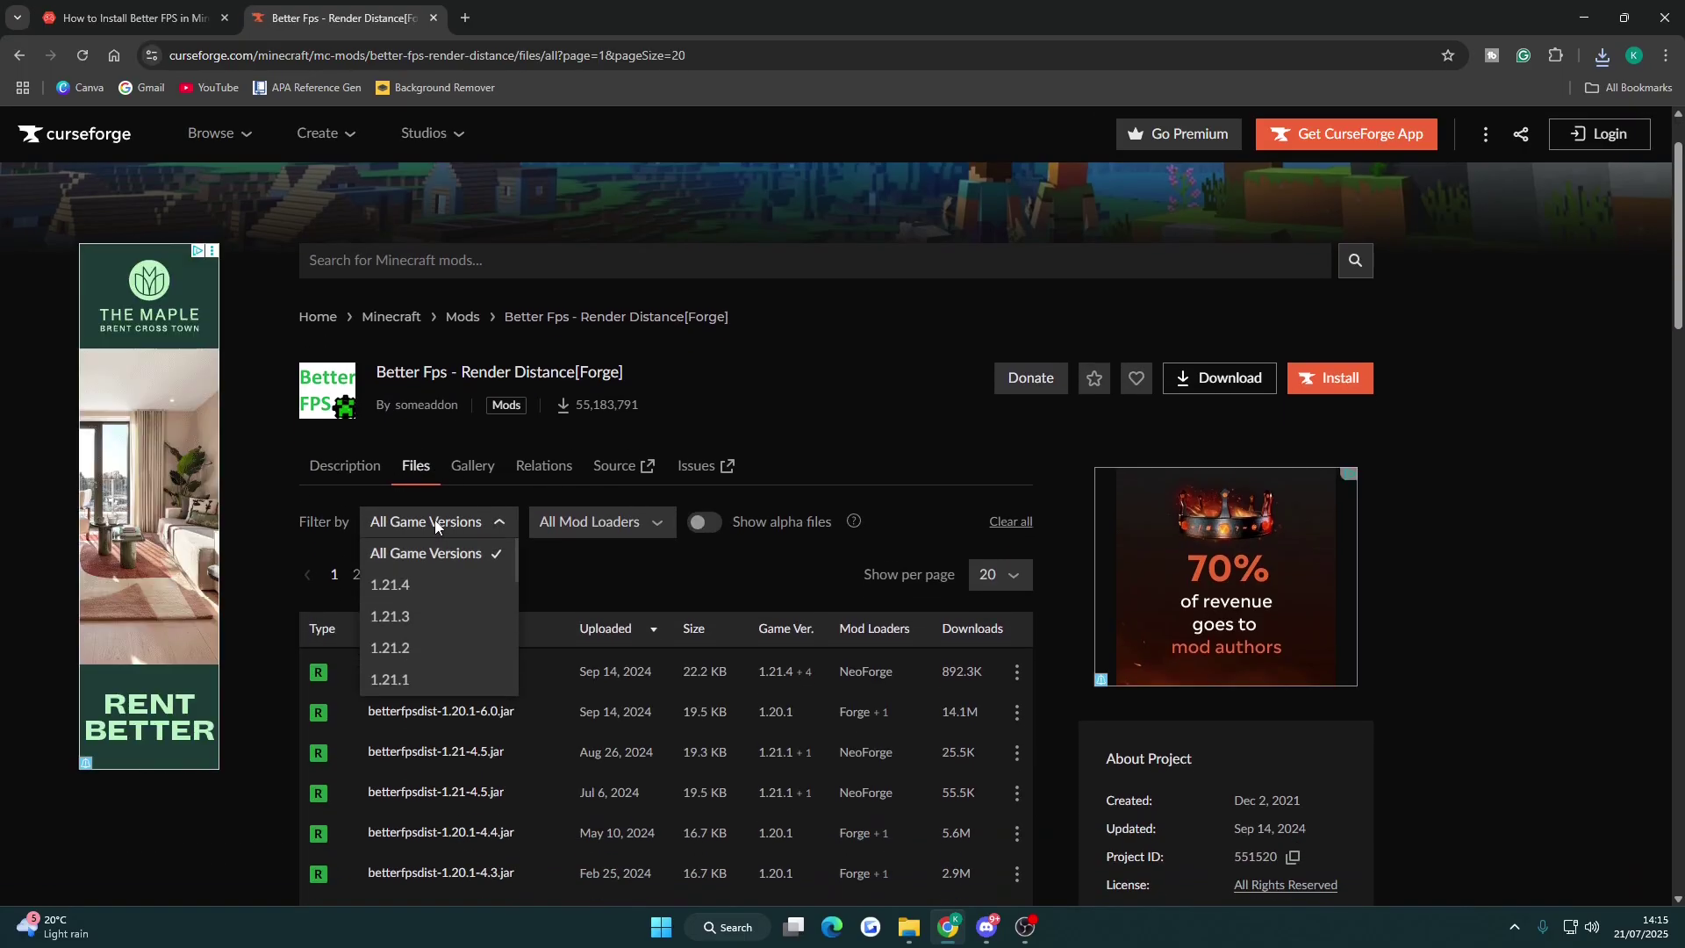
{"action": "left_click", "coordinate": [424, 583]}
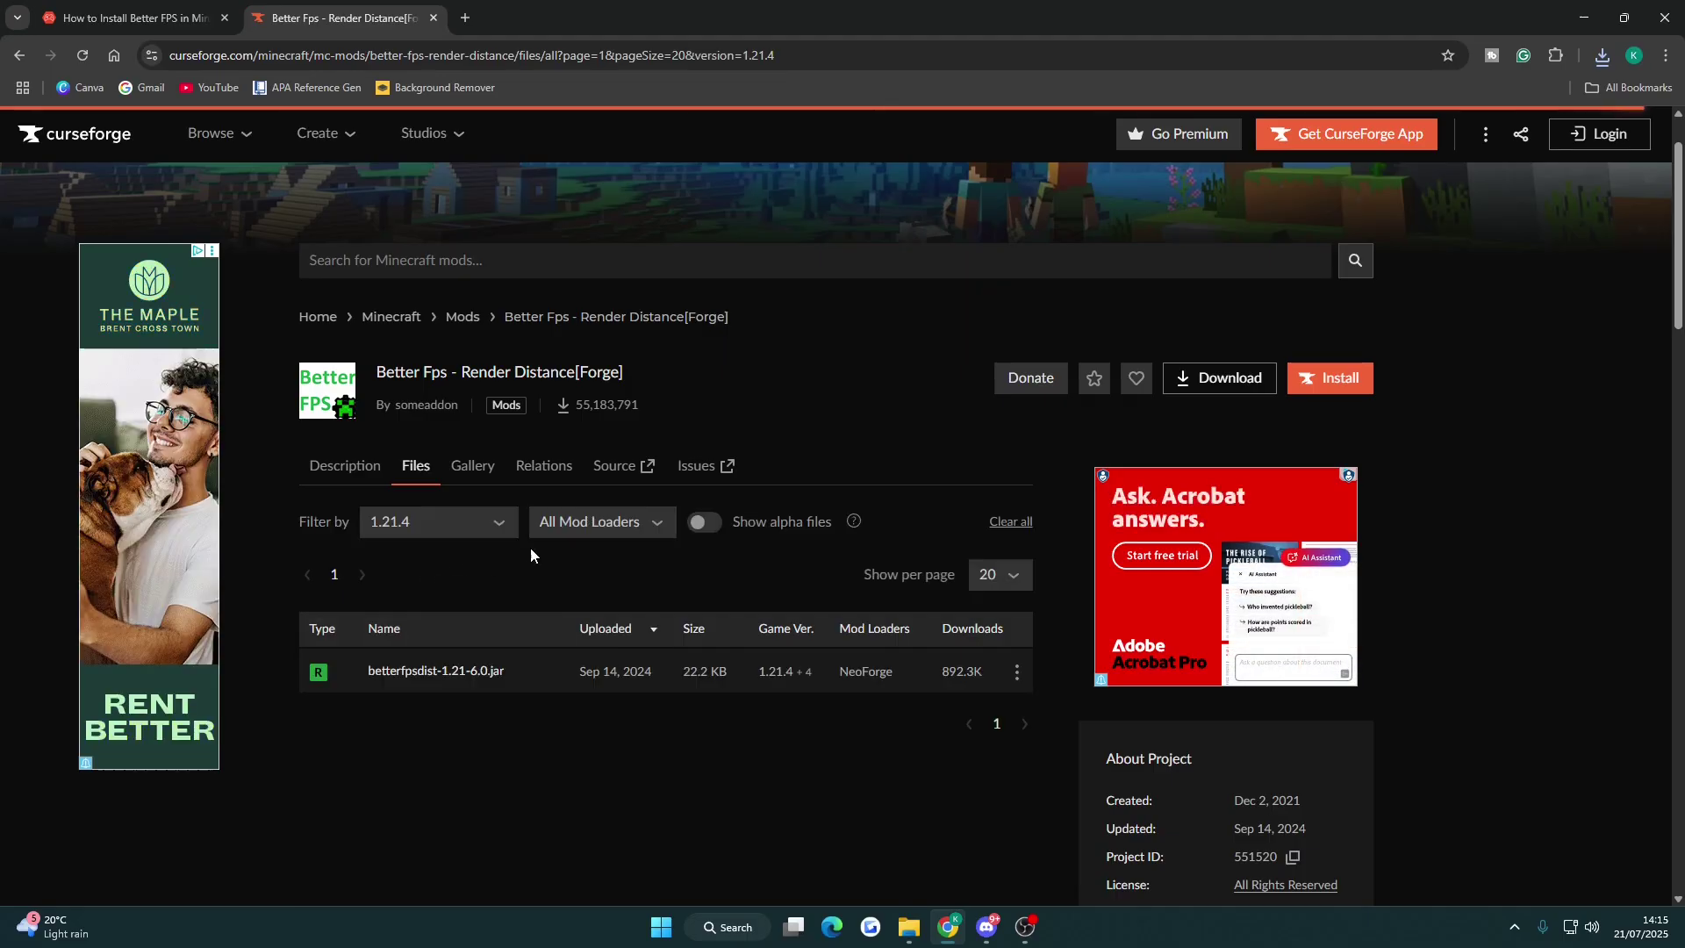
{"action": "left_click", "coordinate": [602, 524]}
{"action": "left_click", "coordinate": [588, 618]}
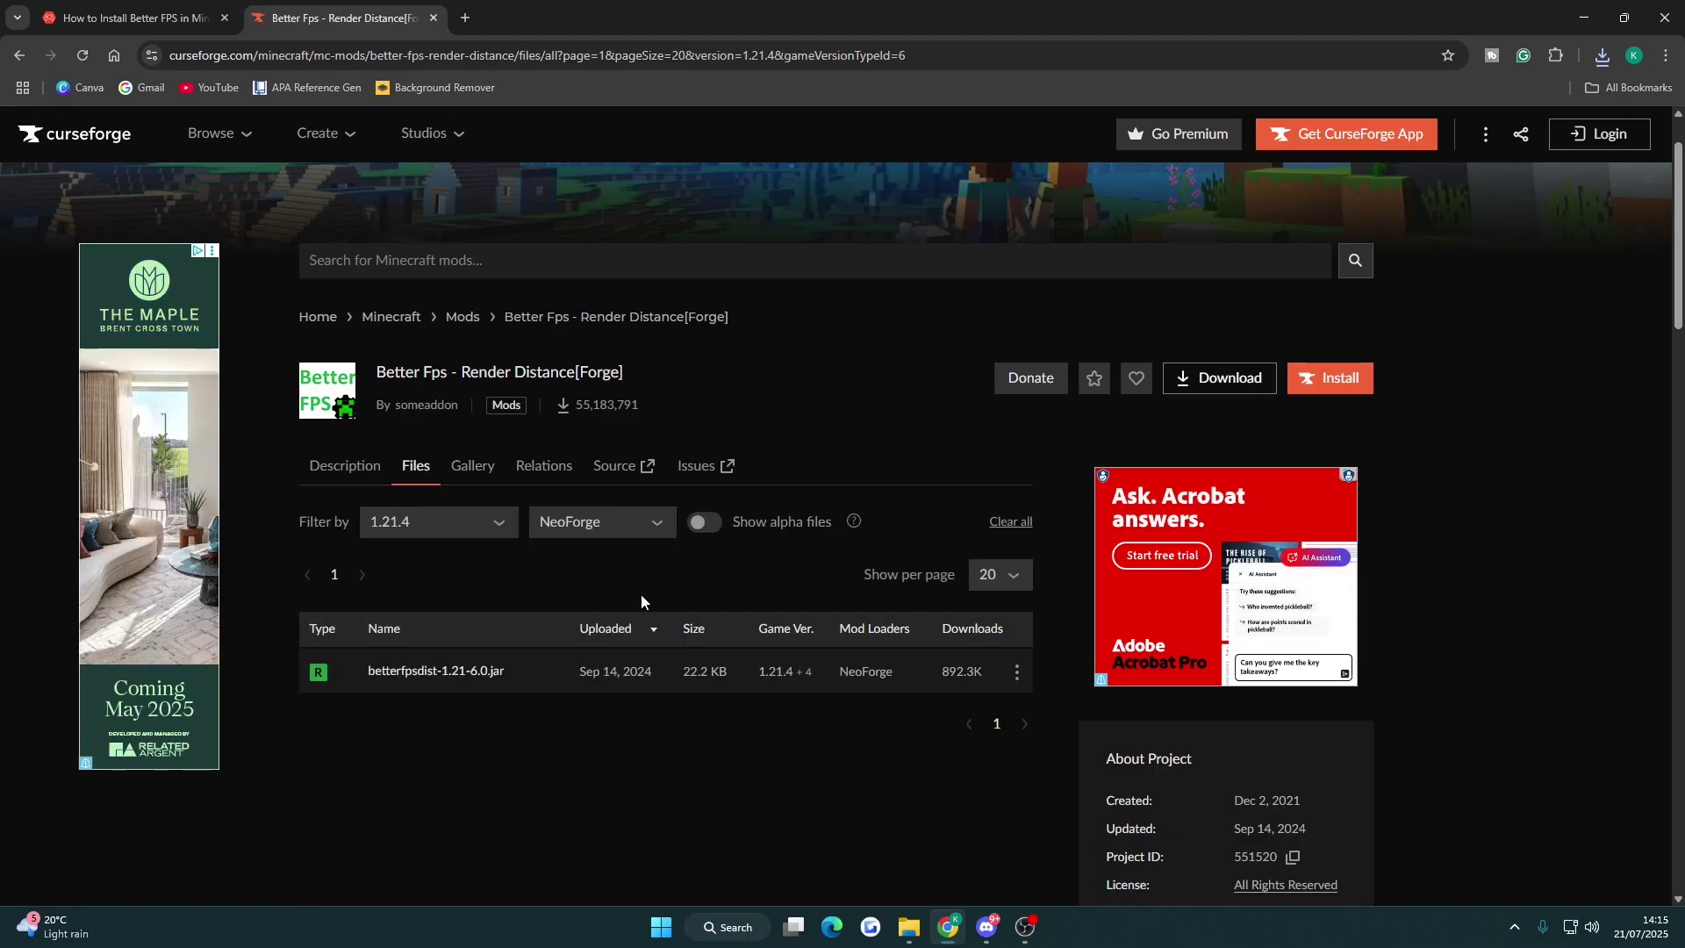
{"action": "scroll", "coordinate": [645, 577], "scroll_direction": "down", "scroll_amount": 1}
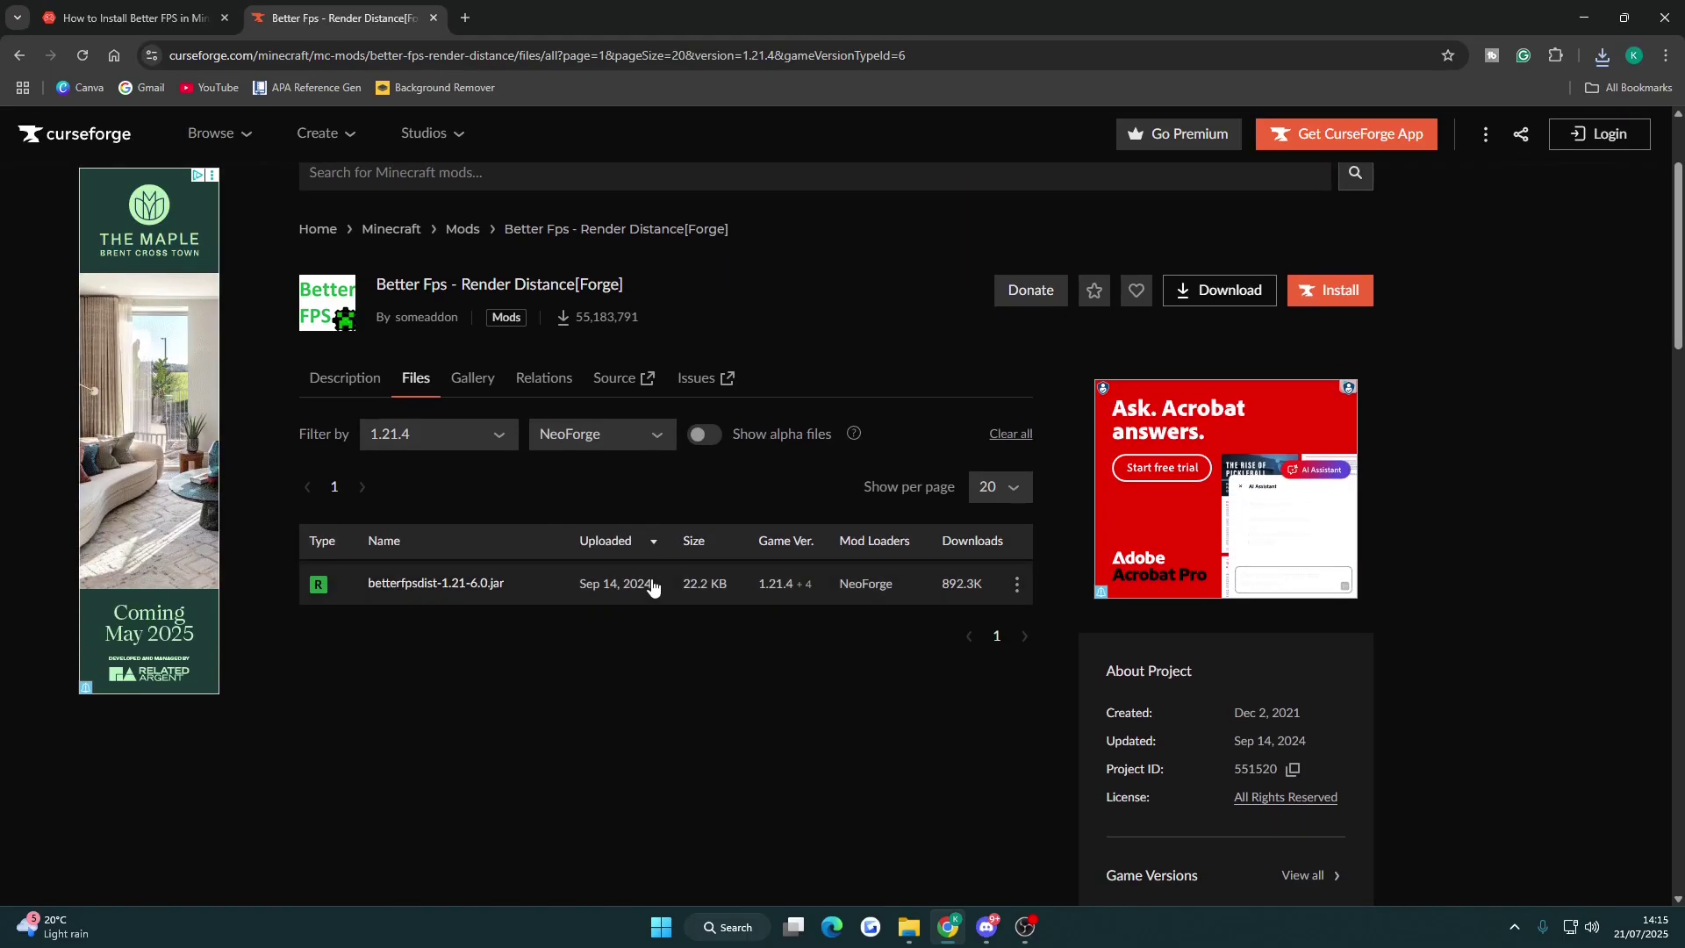
{"action": "left_click", "coordinate": [1016, 586]}
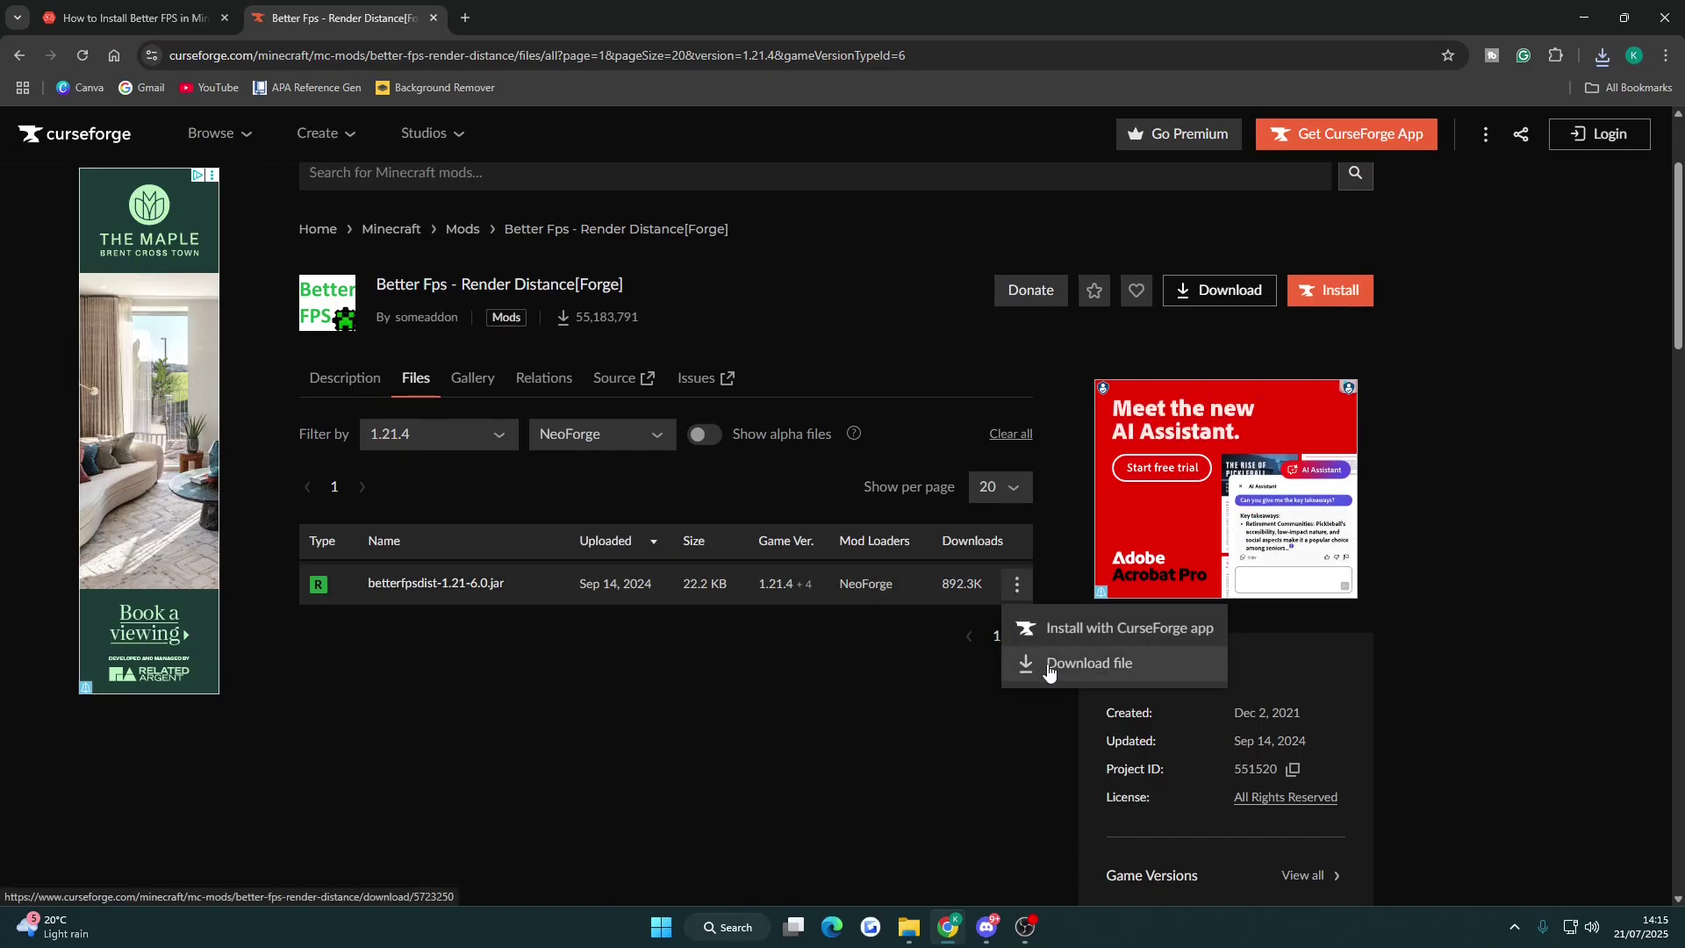
{"action": "left_click", "coordinate": [1049, 669]}
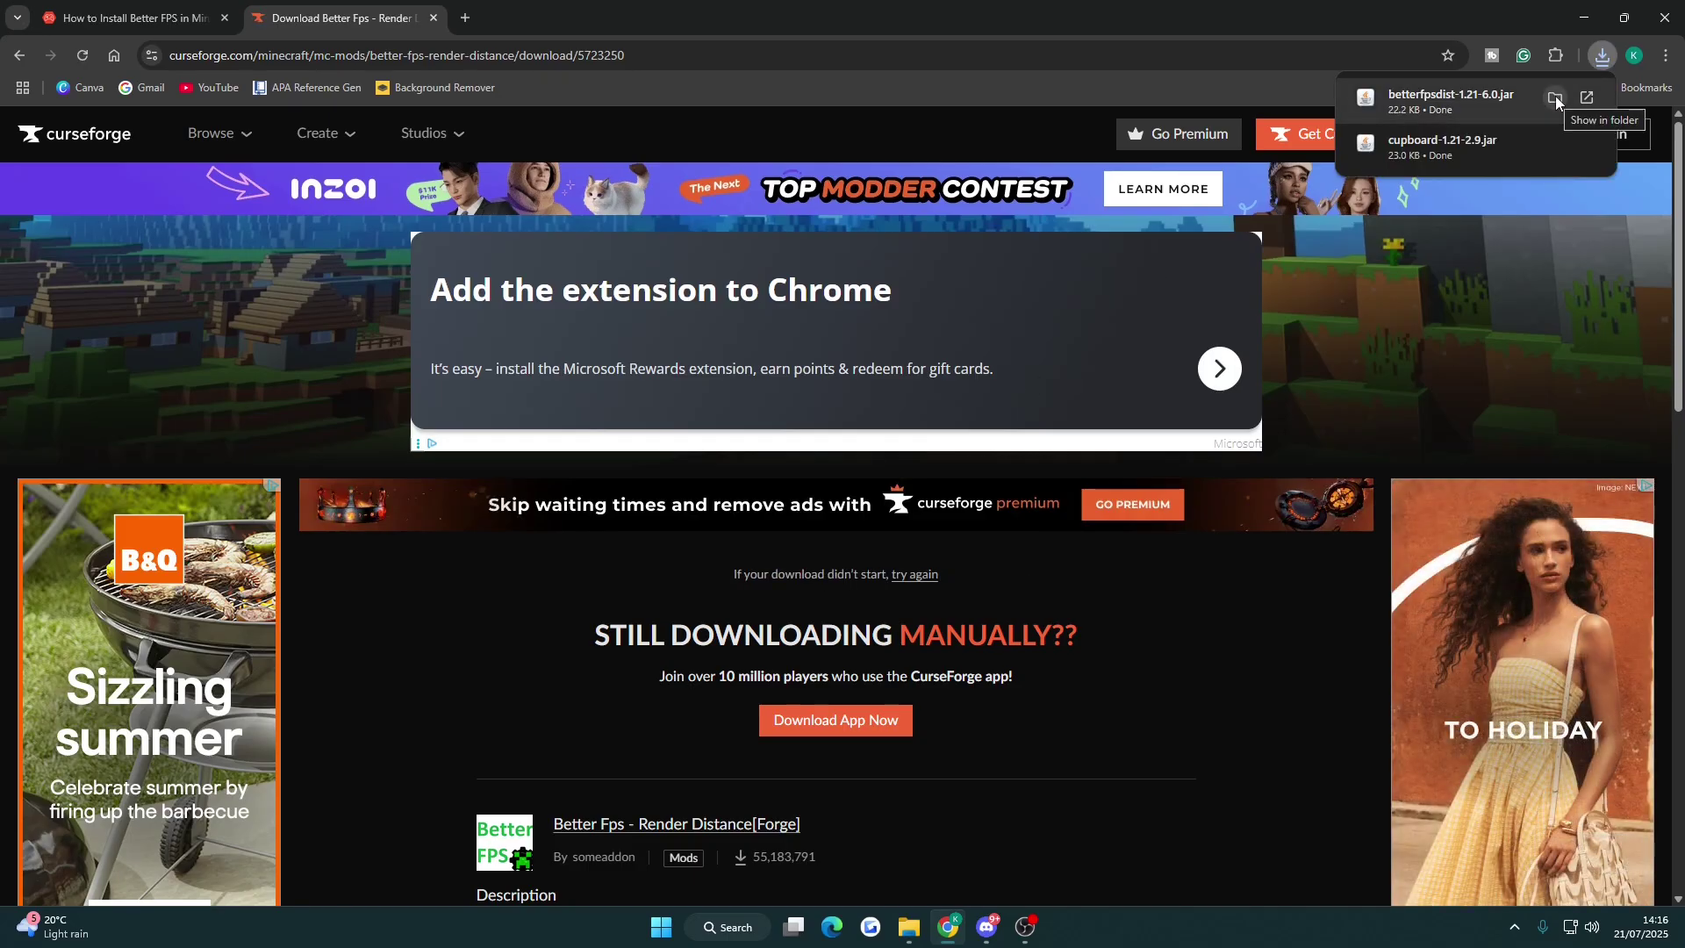
Drag betterfpsdist-1.21-6.0.jar from Downloads onto the desktop beside the cupboard jar
{"action": "left_click", "coordinate": [1556, 97]}
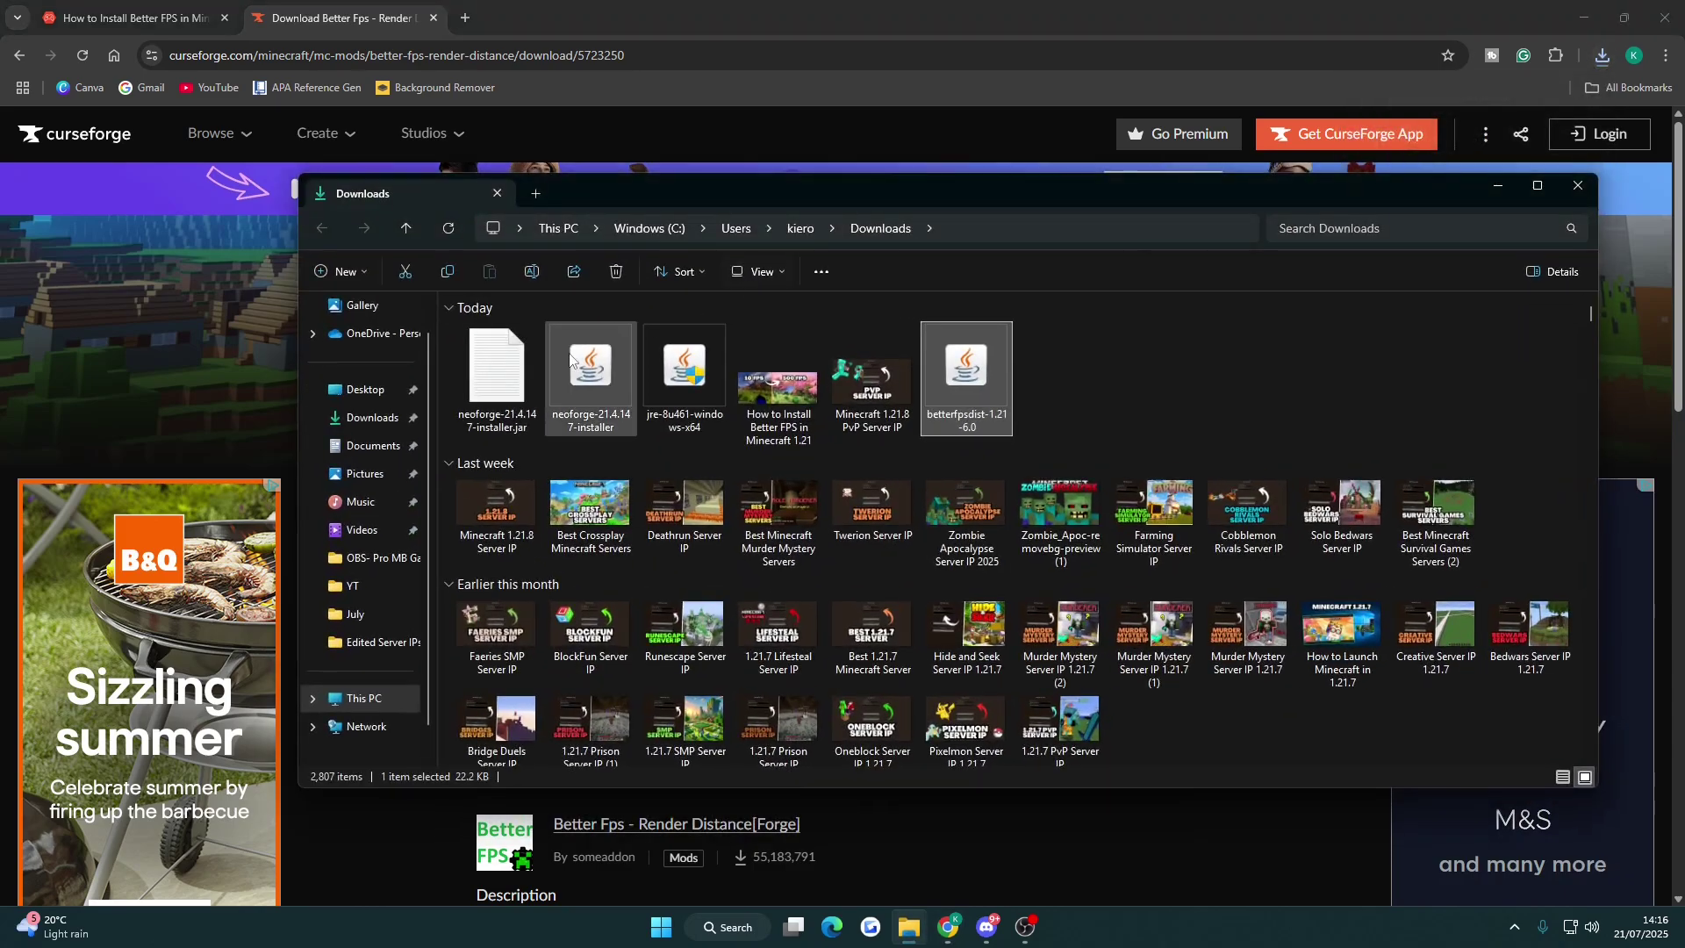
{"action": "mouse_move", "coordinate": [971, 379]}
{"action": "left_mouse_down"}
{"action": "mouse_move", "coordinate": [1461, 865]}
{"action": "mouse_move", "coordinate": [1678, 930]}
{"action": "mouse_move", "coordinate": [621, 446]}
{"action": "mouse_move", "coordinate": [589, 344]}
{"action": "mouse_move", "coordinate": [554, 359]}
{"action": "left_mouse_up"}
{"action": "left_click_drag", "start_coordinate": [346, 301], "coordinate": [679, 461]}
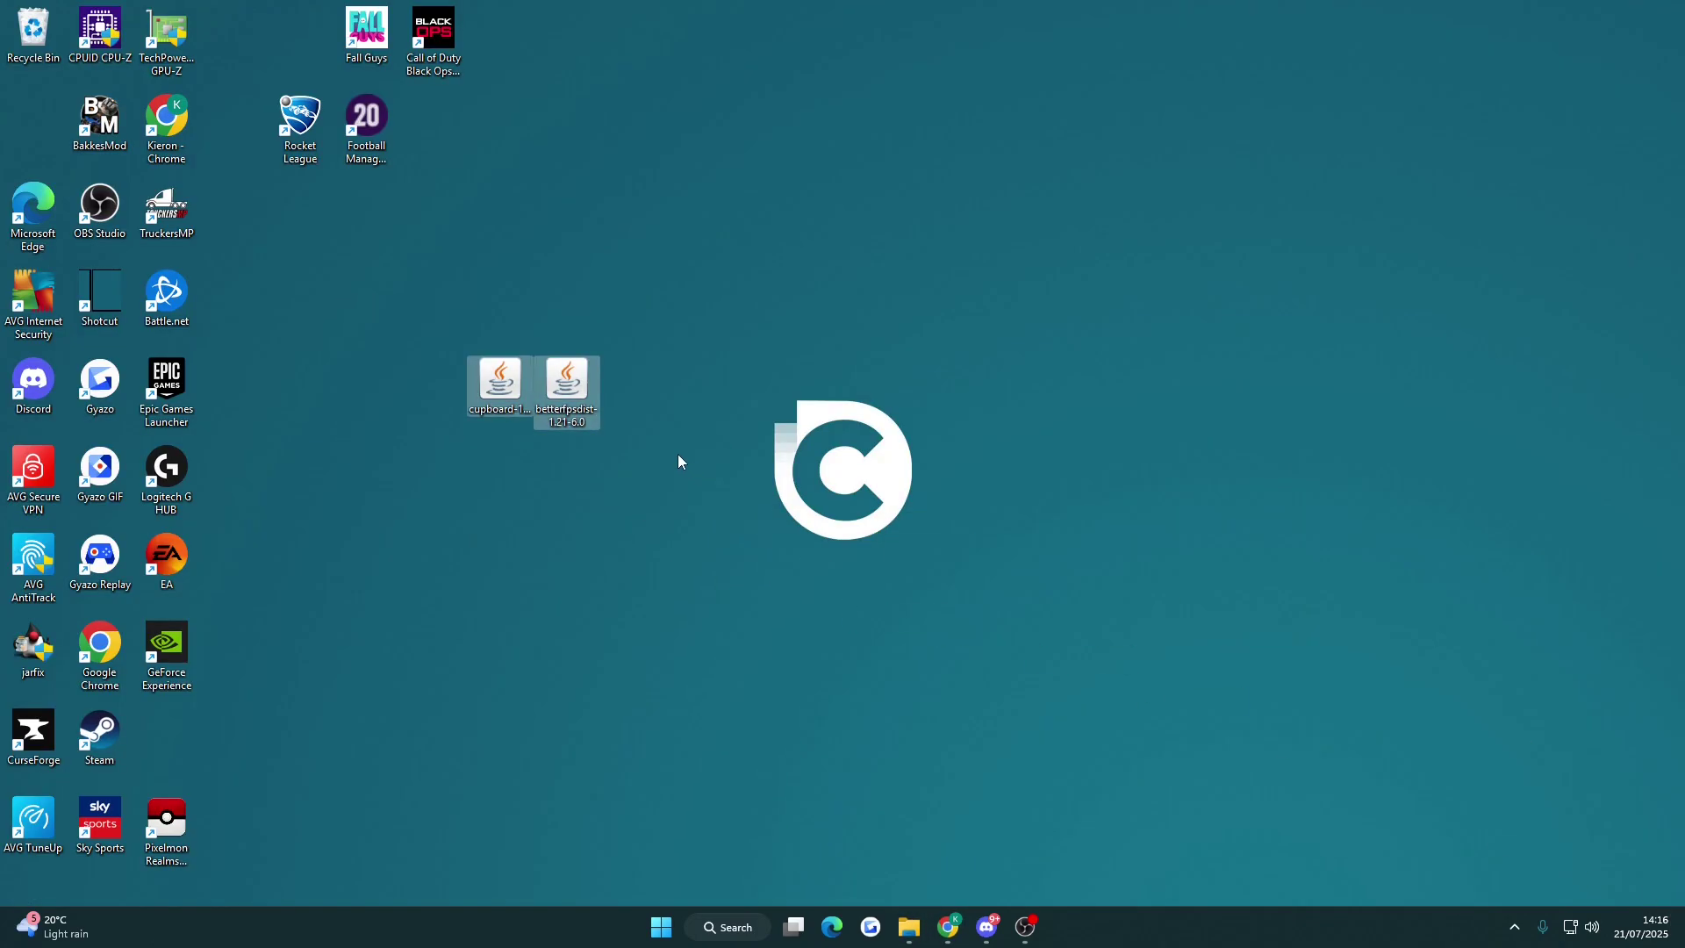
Deselect the desktop mod files and open %appdata% through Windows Search
{"action": "left_click", "coordinate": [406, 312]}
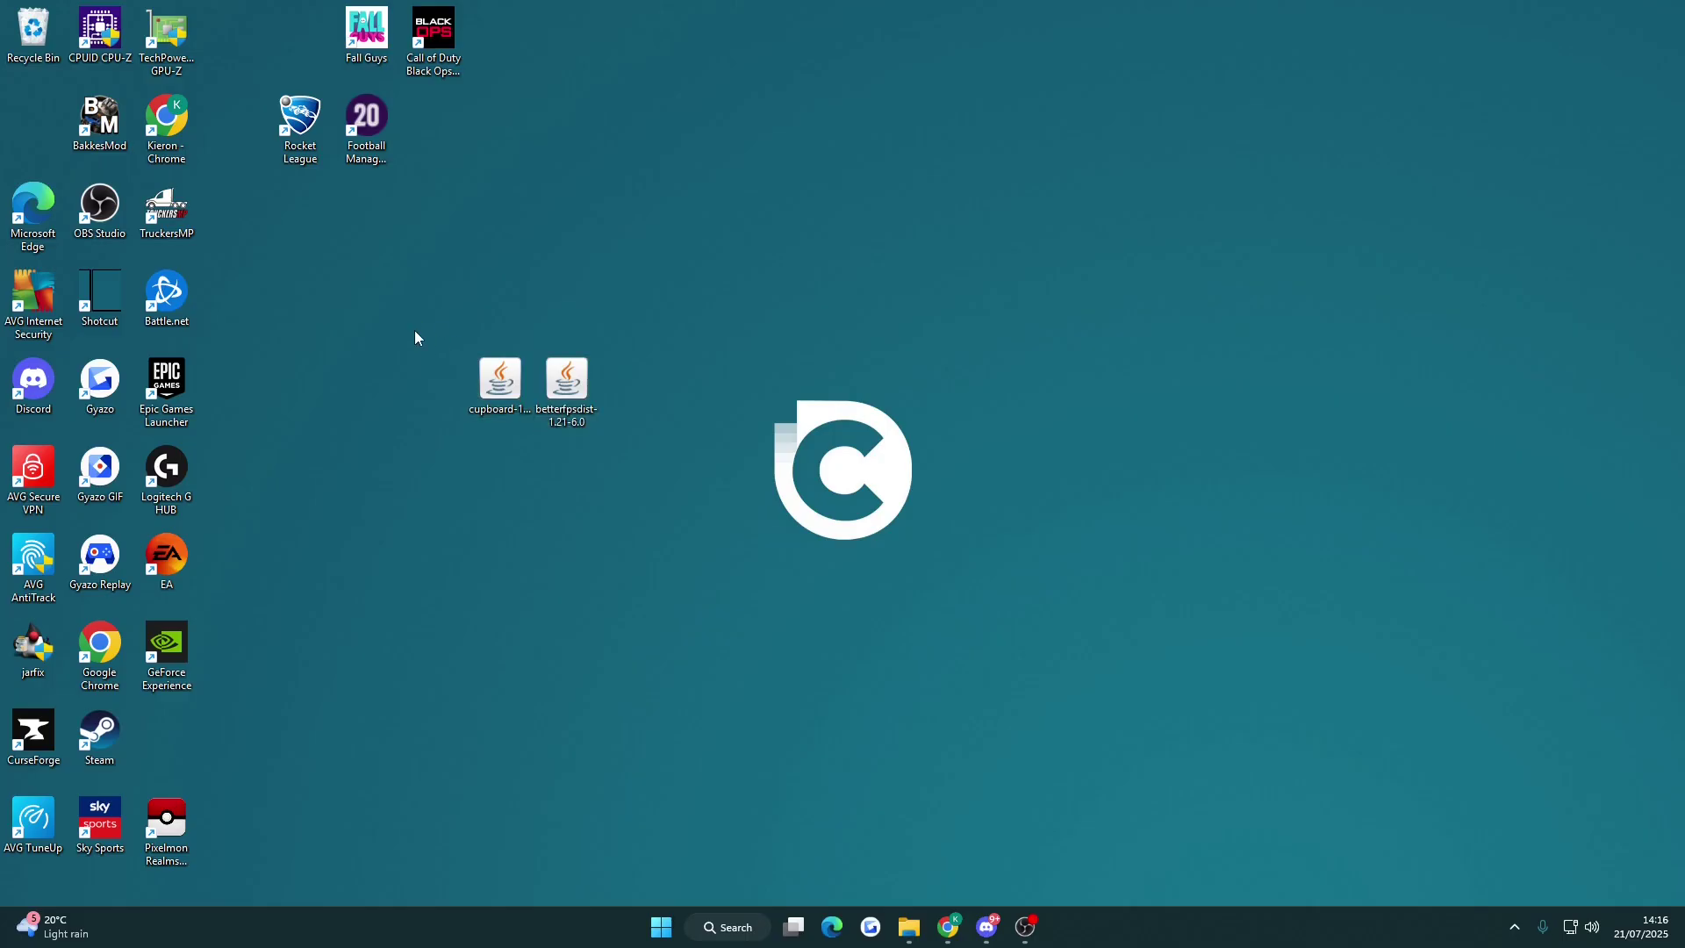
{"action": "left_click", "coordinate": [727, 933]}
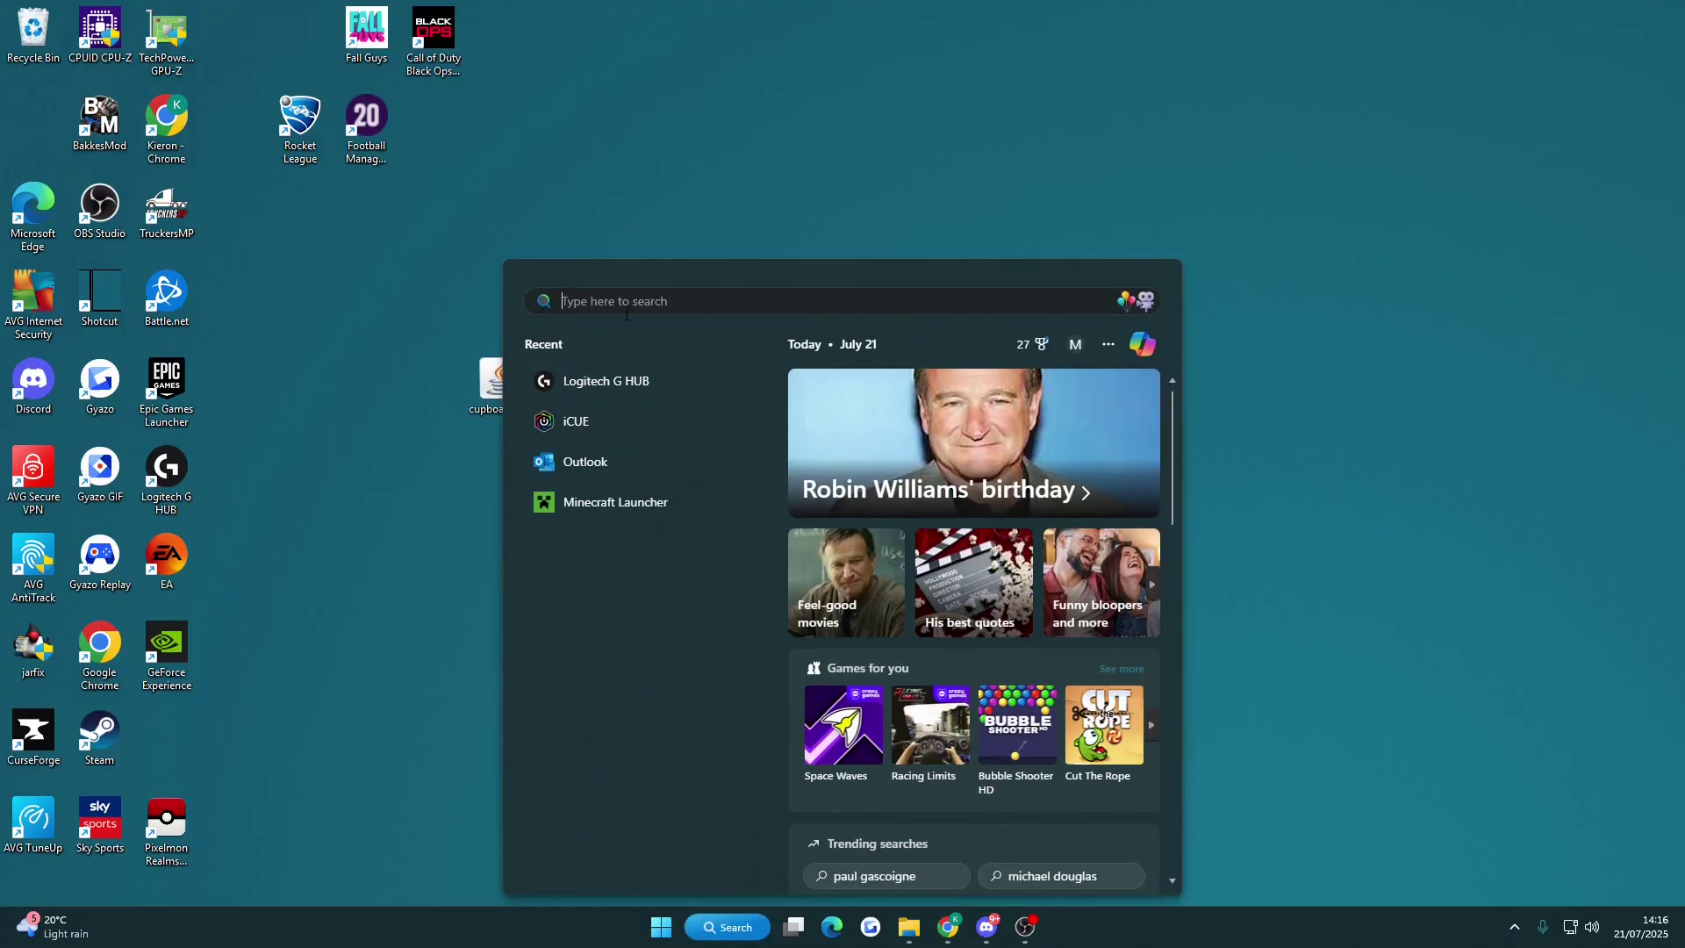
{"action": "type", "text": "%app"}
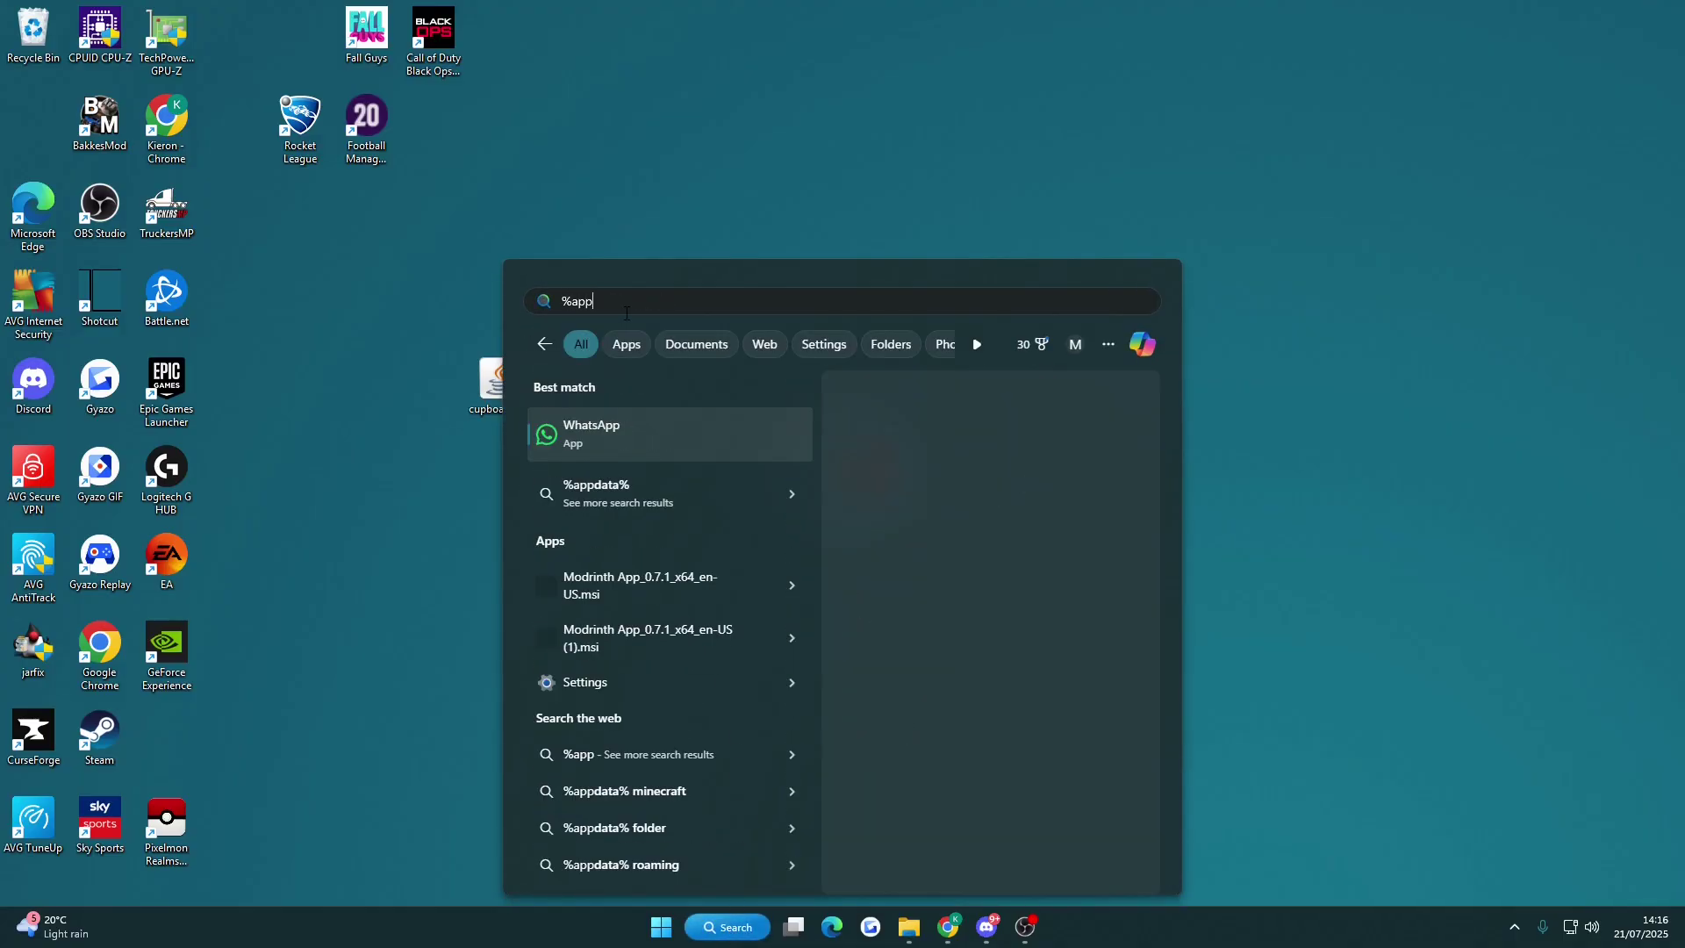
{"action": "type", "text": "data%"}
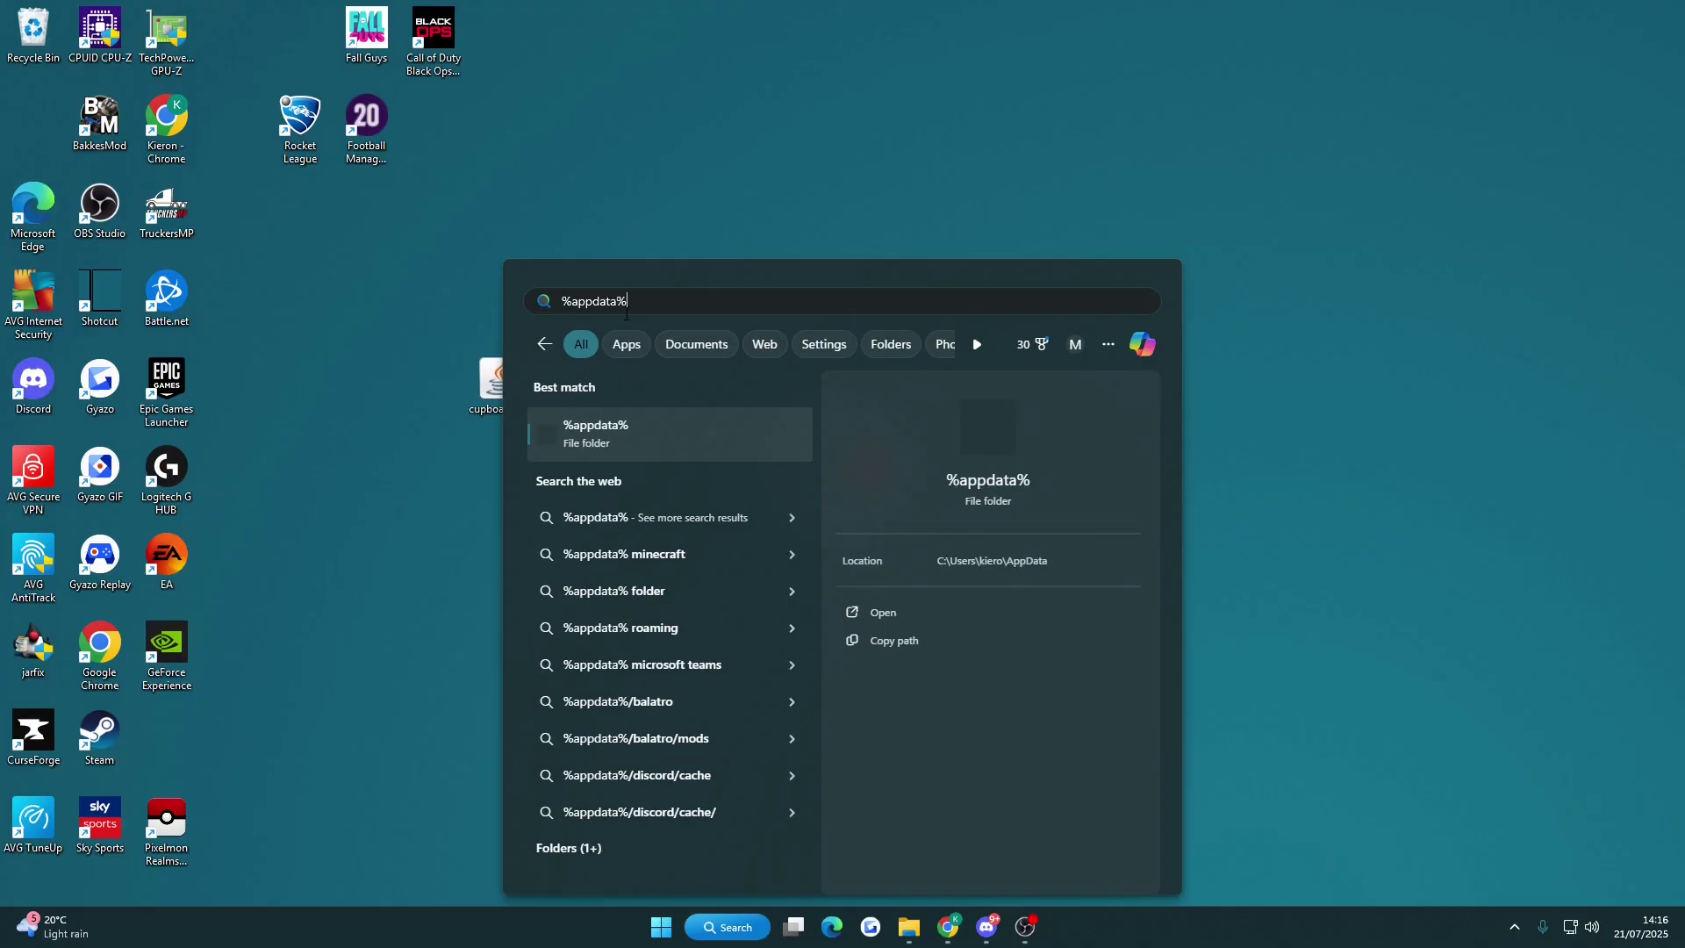
{"action": "key", "text": "Return"}
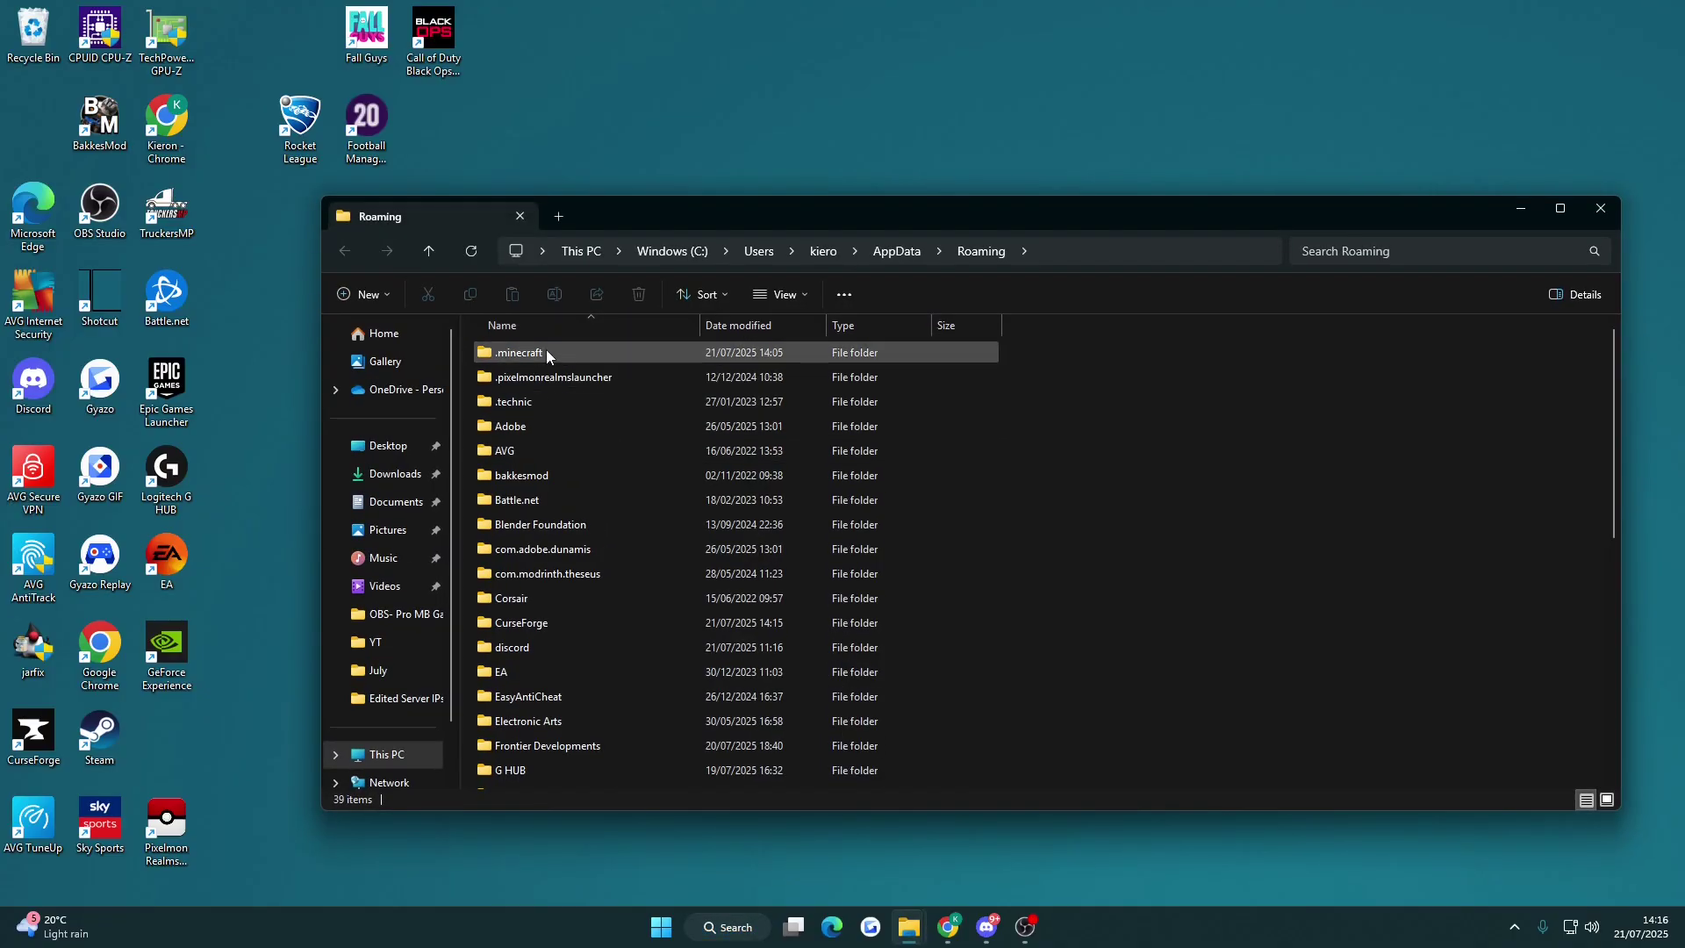
Open .minecraft in Roaming and select its mods folder, dismissing a stray context menu
{"action": "double_click", "coordinate": [552, 351]}
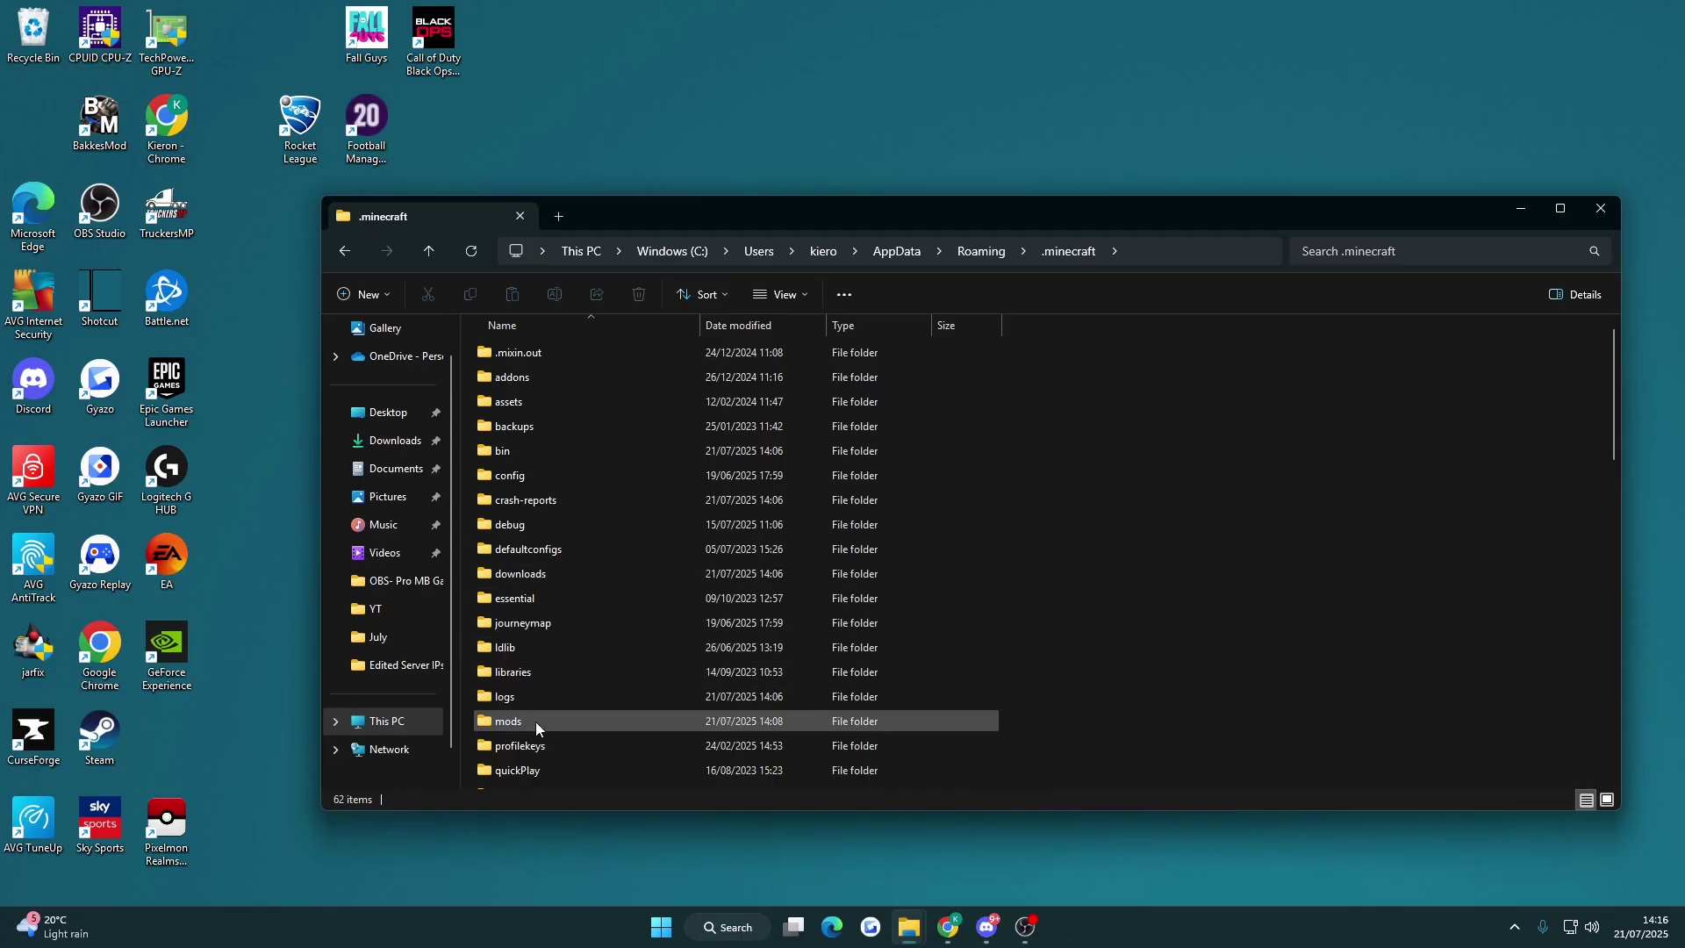
{"action": "left_click", "coordinate": [535, 722]}
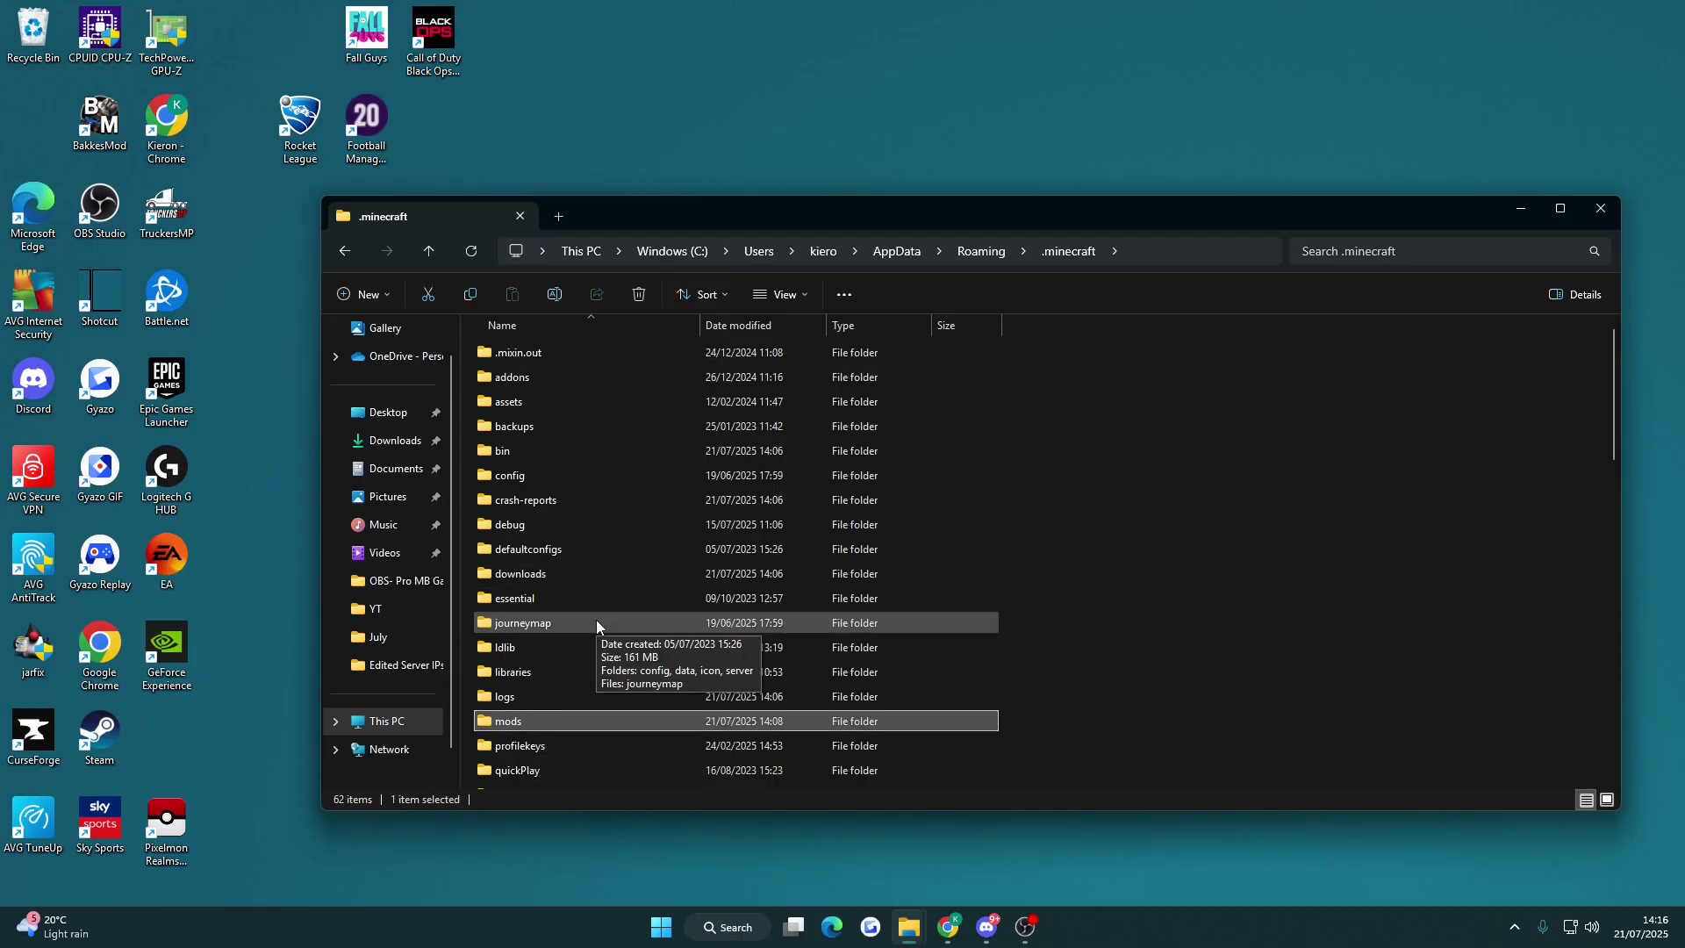
{"action": "right_click", "coordinate": [1024, 648]}
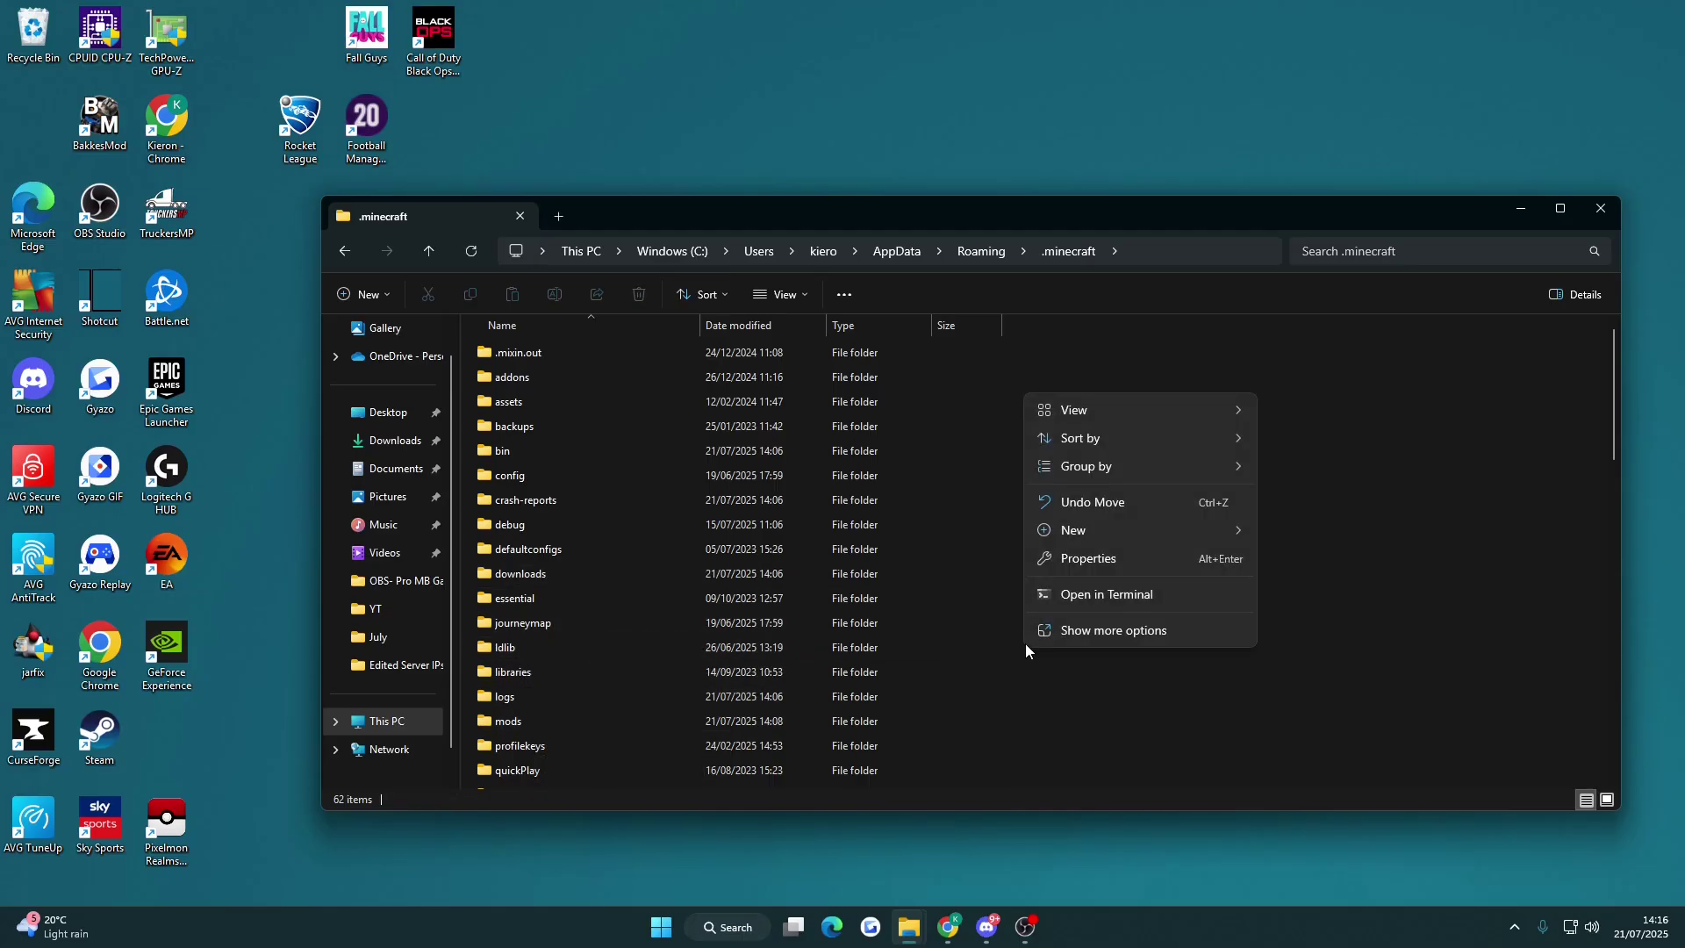
{"action": "mouse_move", "coordinate": [1083, 535]}
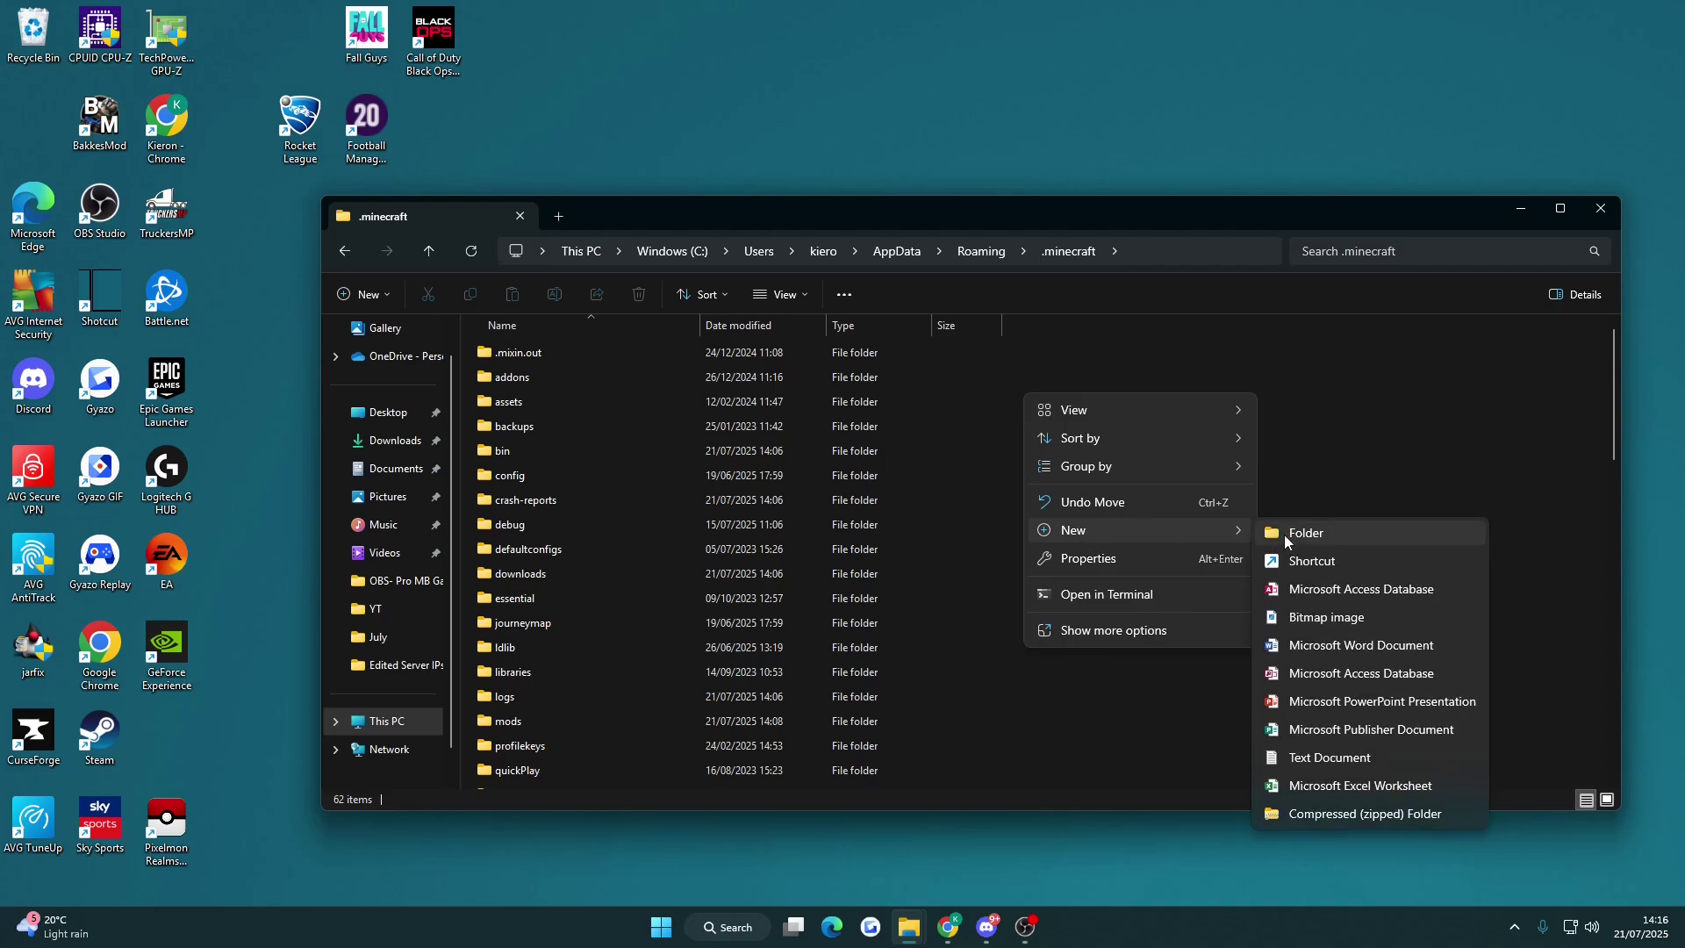
{"action": "left_click", "coordinate": [1056, 718]}
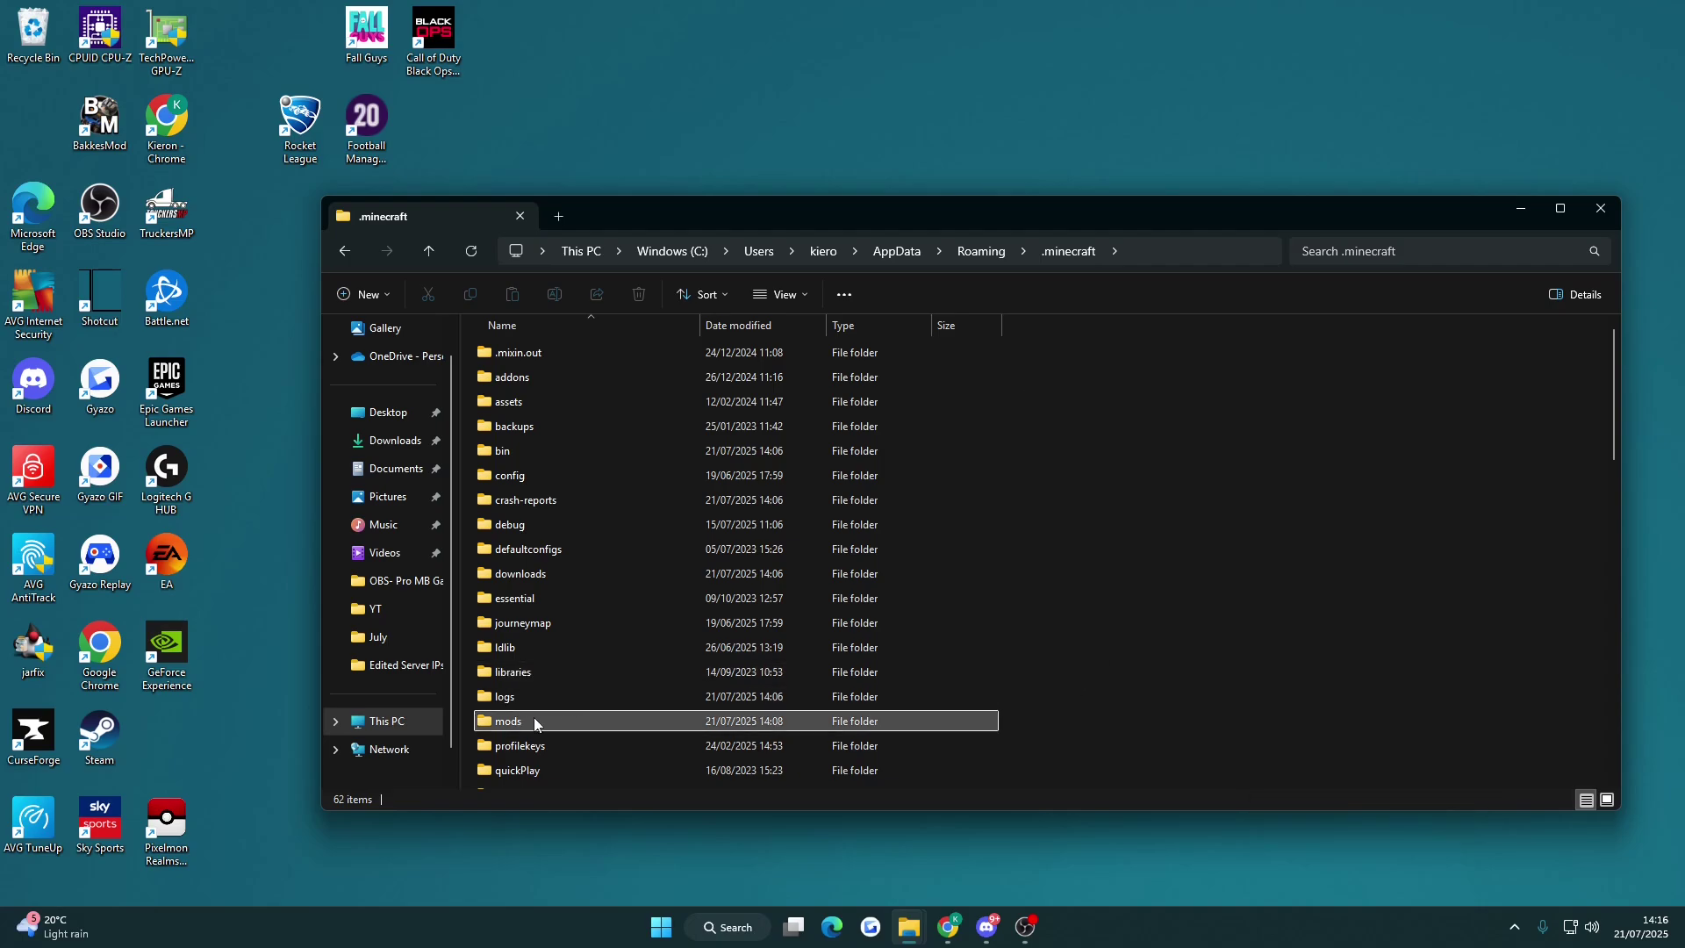
Drop the desktop jars cupboard-1.21-2.9 and betterfpsdist-1.21-6.0 into the opened mods folder, then minimize Explorer
{"action": "double_click", "coordinate": [524, 720]}
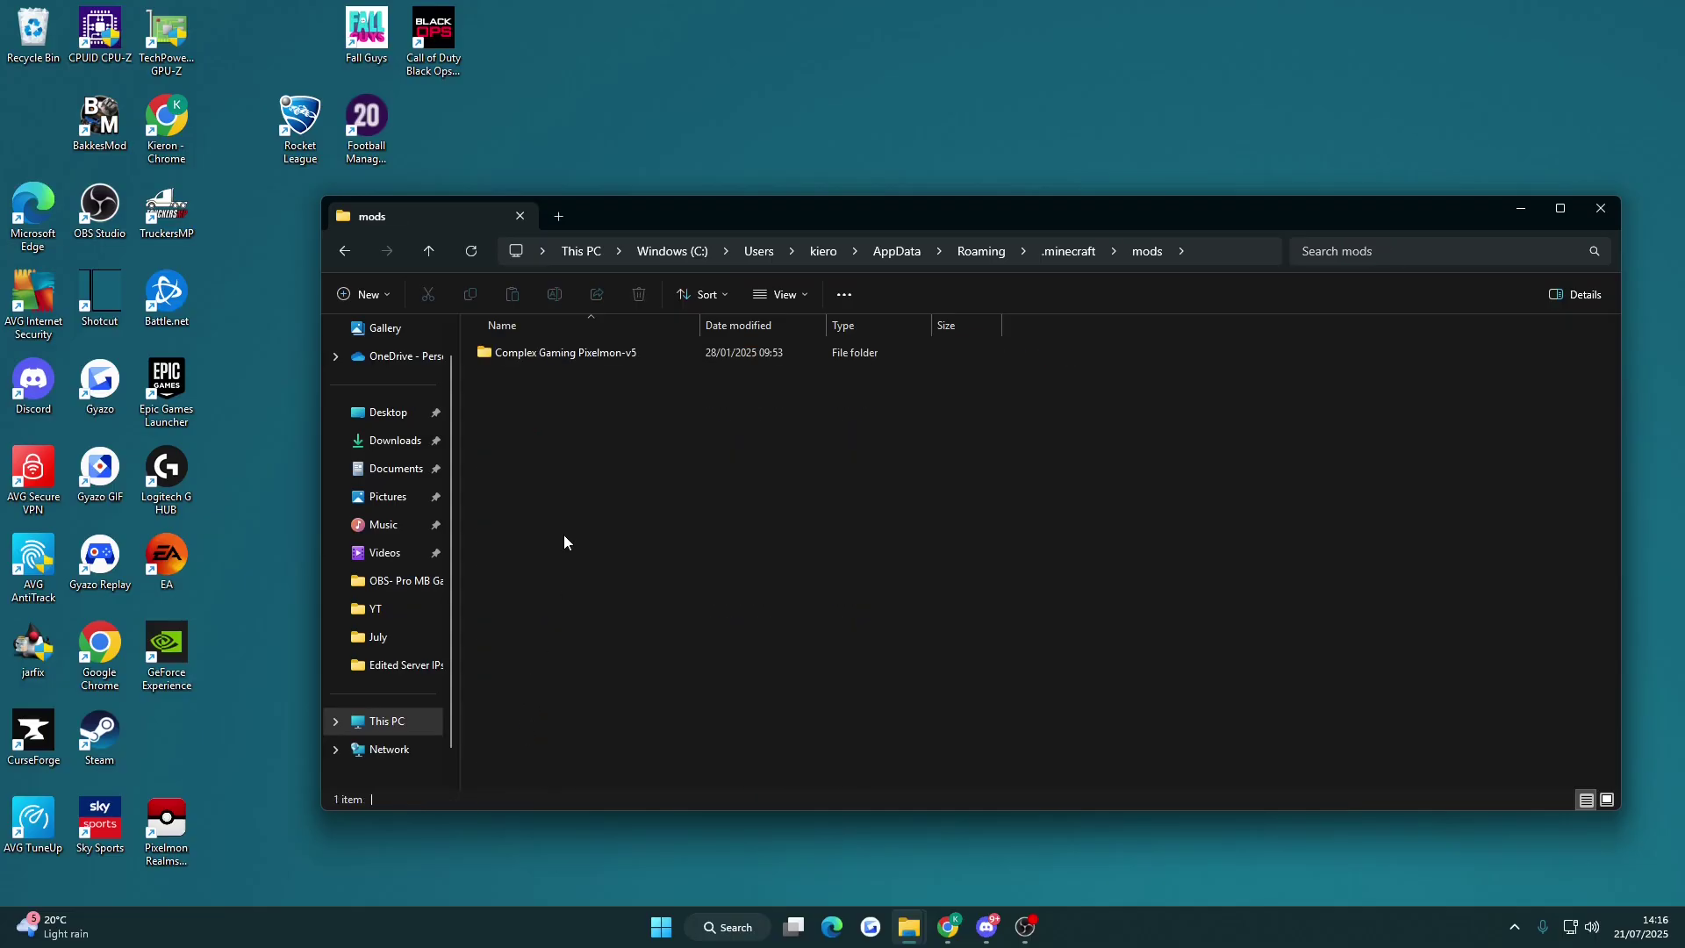
{"action": "left_click_drag", "start_coordinate": [671, 217], "coordinate": [563, 553]}
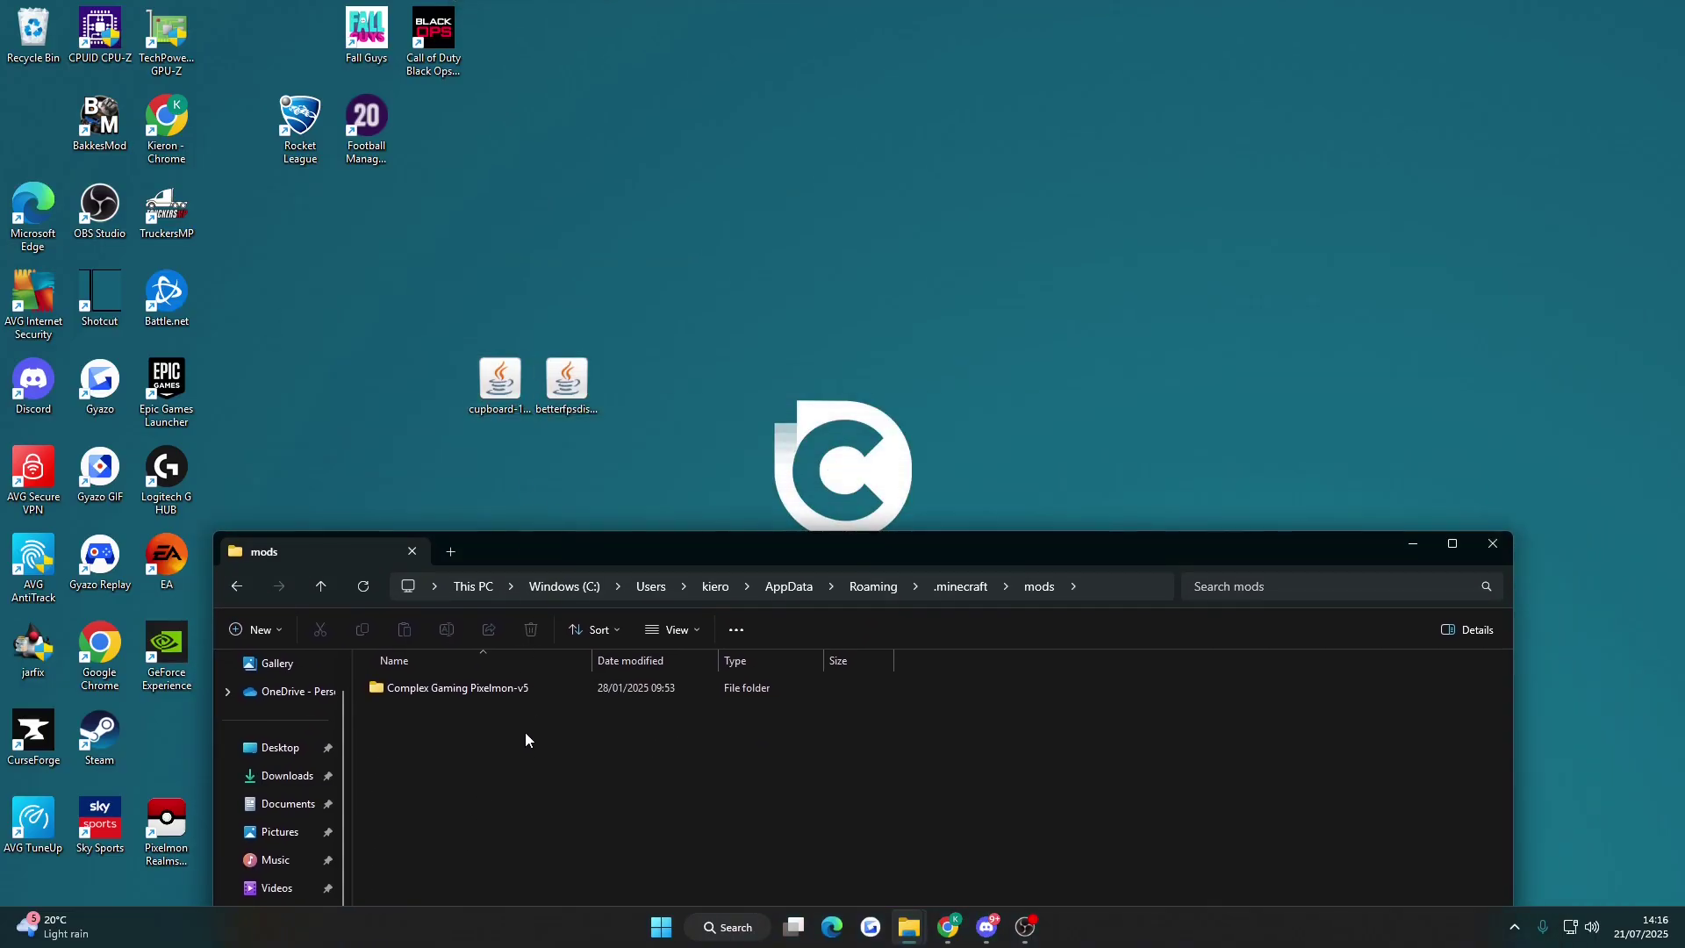
{"action": "left_click_drag", "start_coordinate": [566, 379], "coordinate": [507, 795]}
{"action": "left_click_drag", "start_coordinate": [584, 549], "coordinate": [640, 270]}
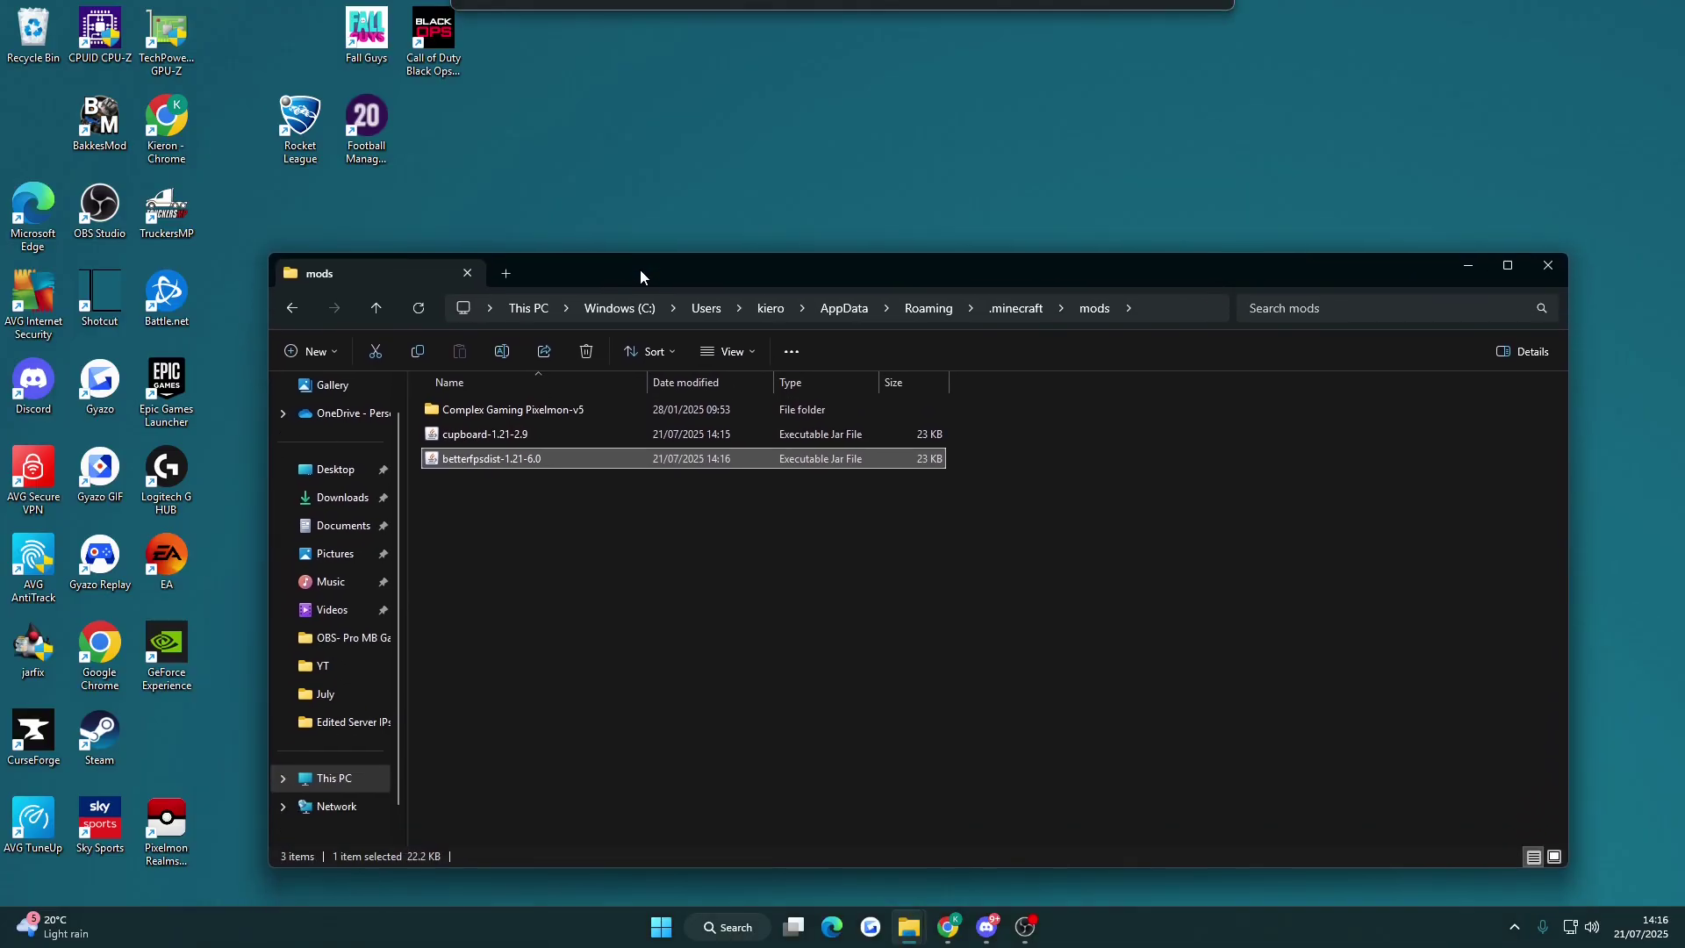
{"action": "left_click", "coordinate": [1467, 272]}
{"action": "left_click", "coordinate": [736, 931]}
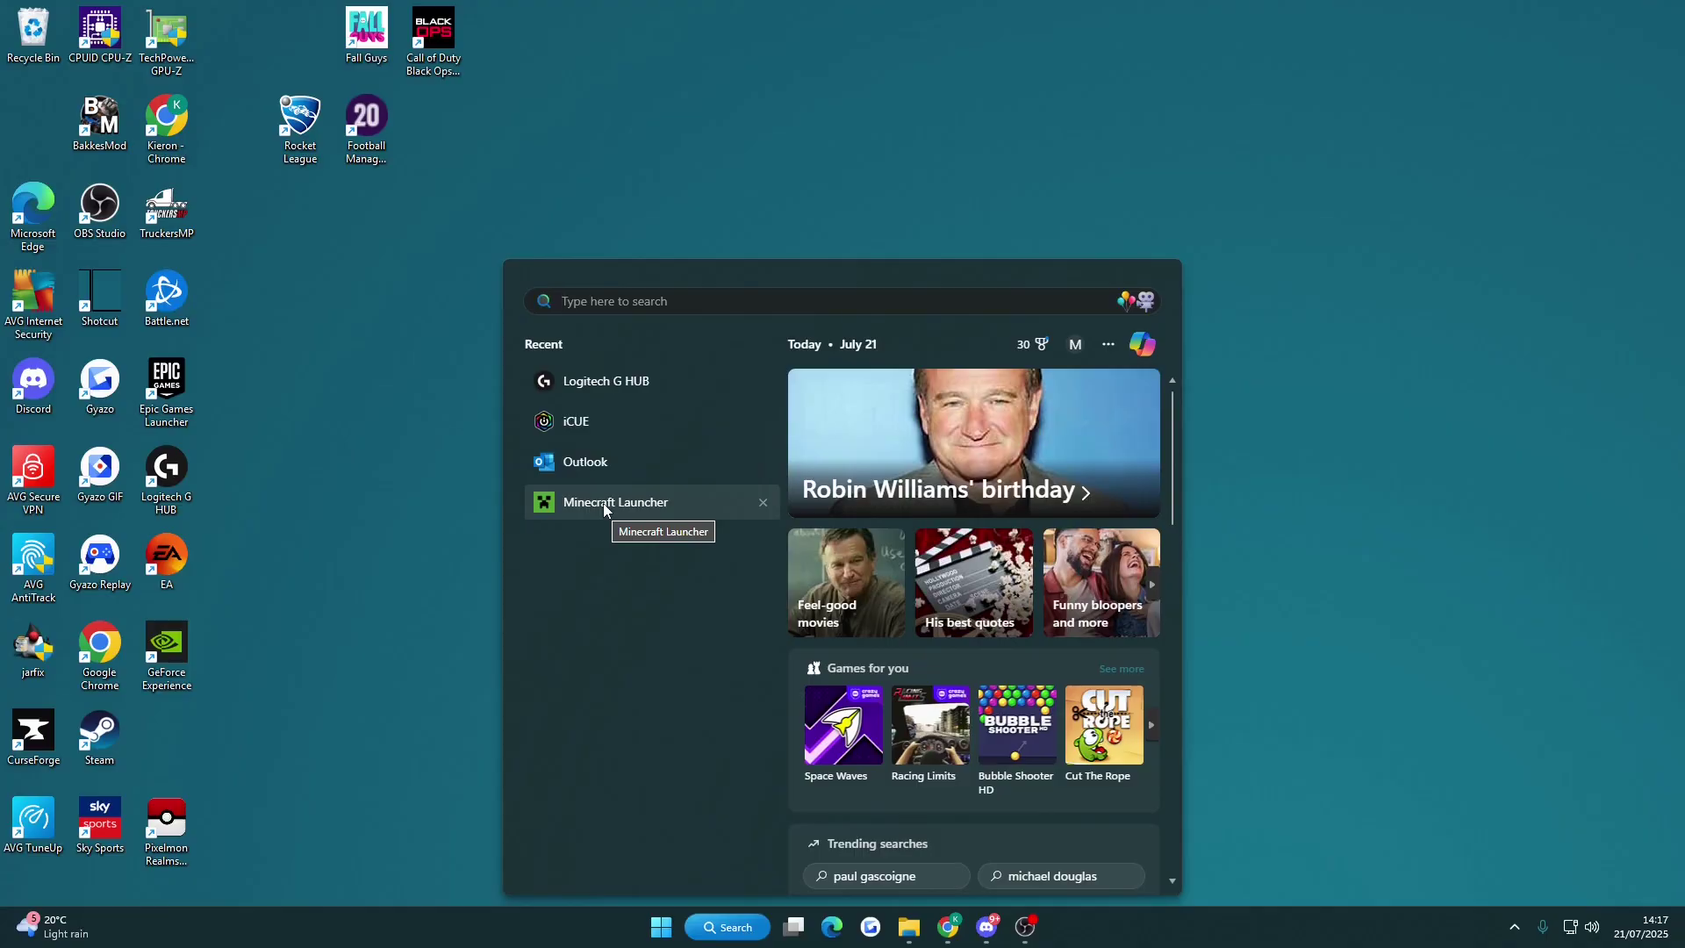
Launch Minecraft Launcher and switch the play installation from Latest release 1.21.8 to NeoForge
{"action": "left_click", "coordinate": [604, 509]}
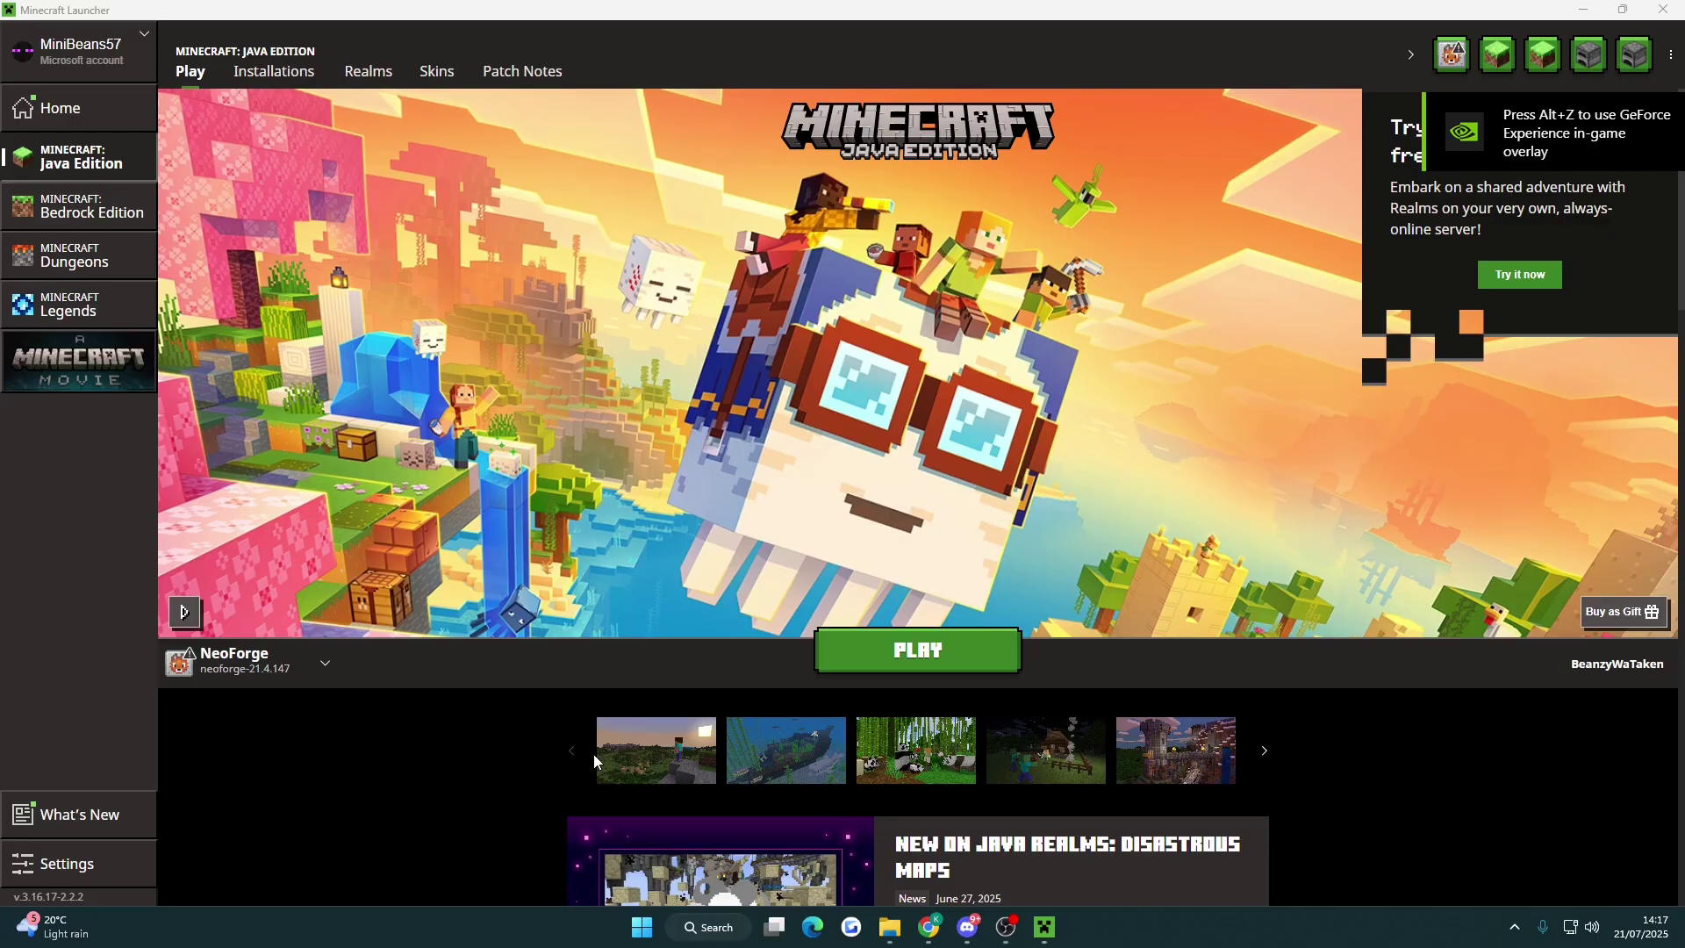
{"action": "left_click", "coordinate": [317, 663]}
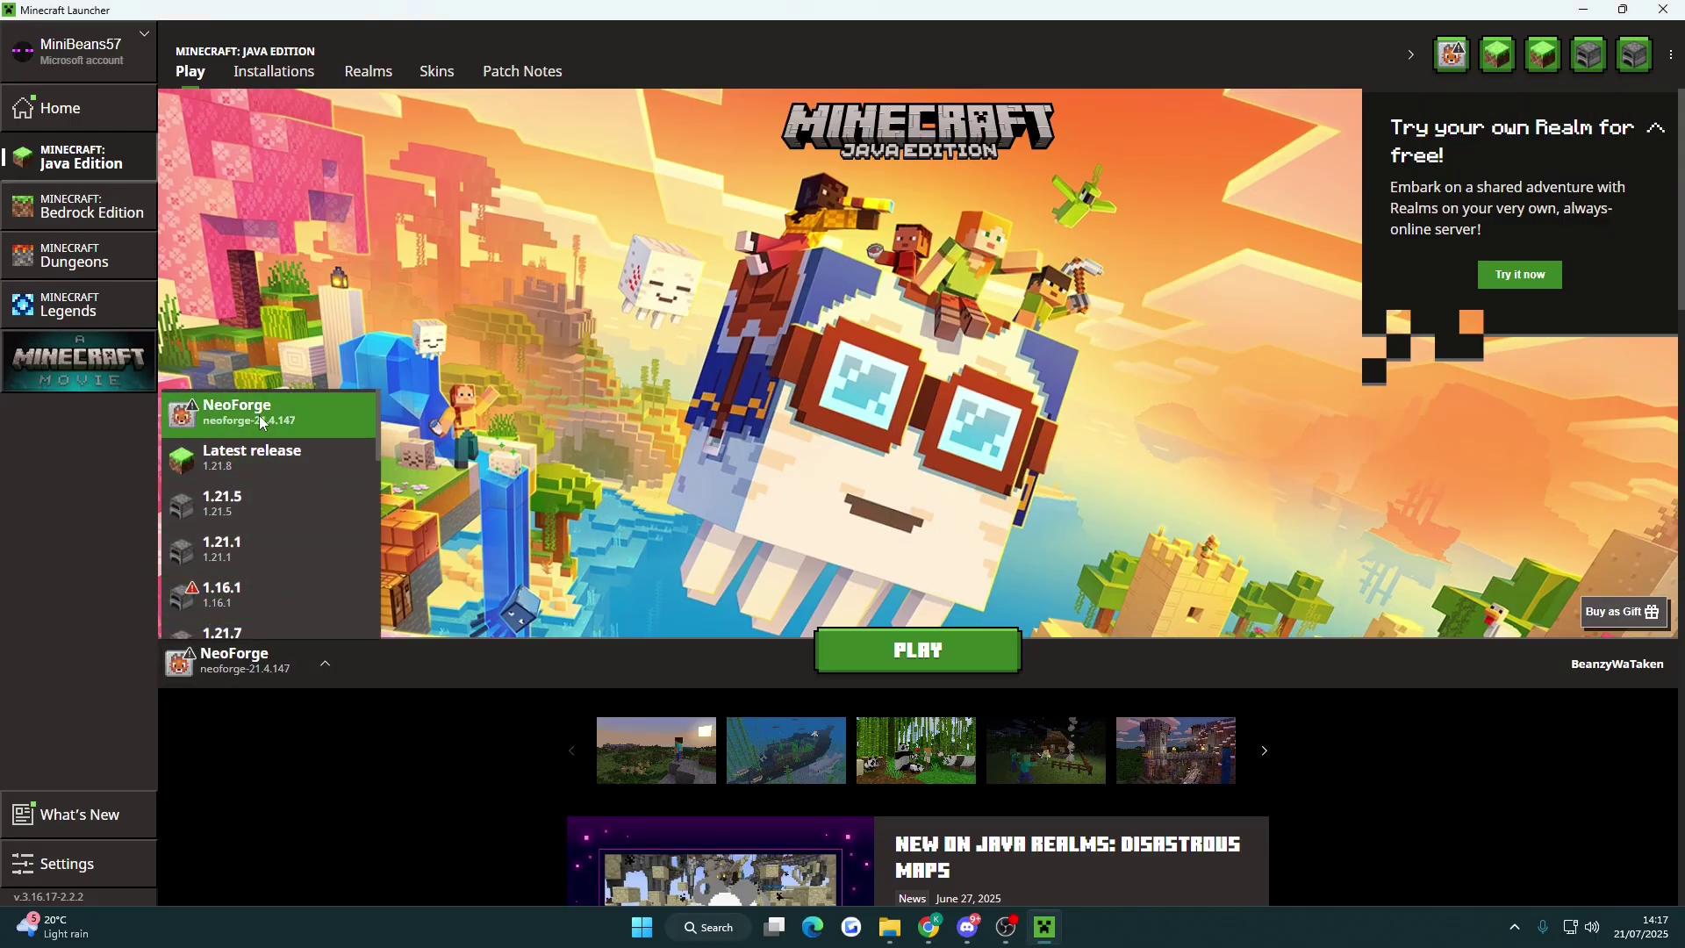
{"action": "left_click", "coordinate": [274, 459]}
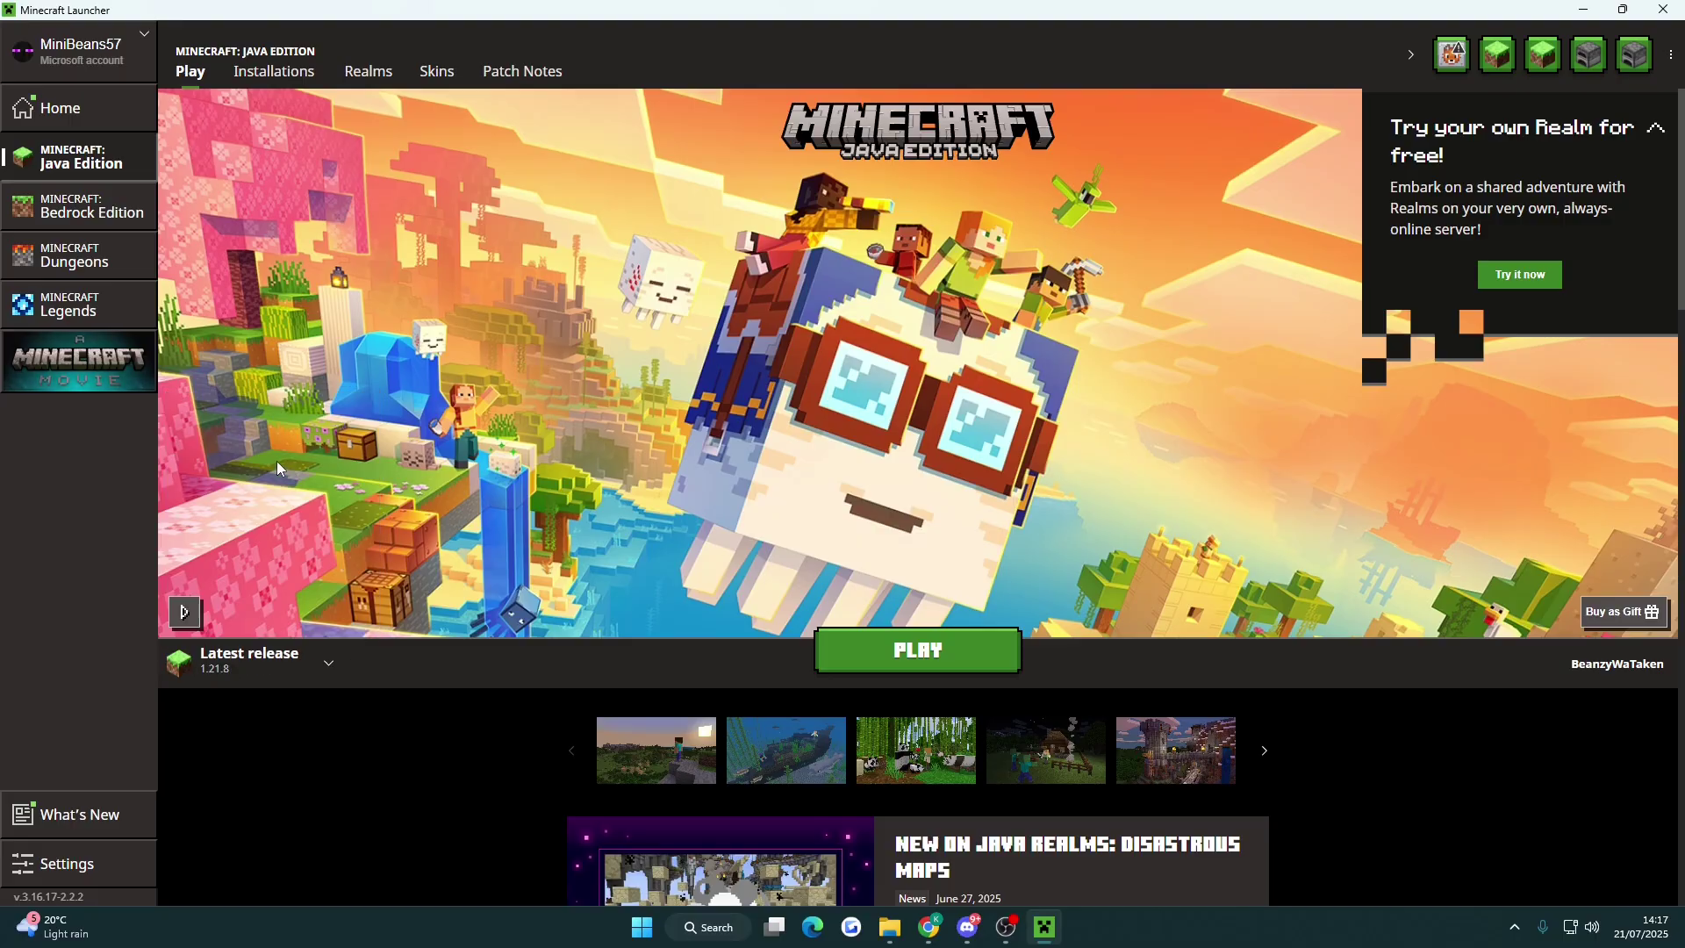
{"action": "left_click", "coordinate": [329, 669]}
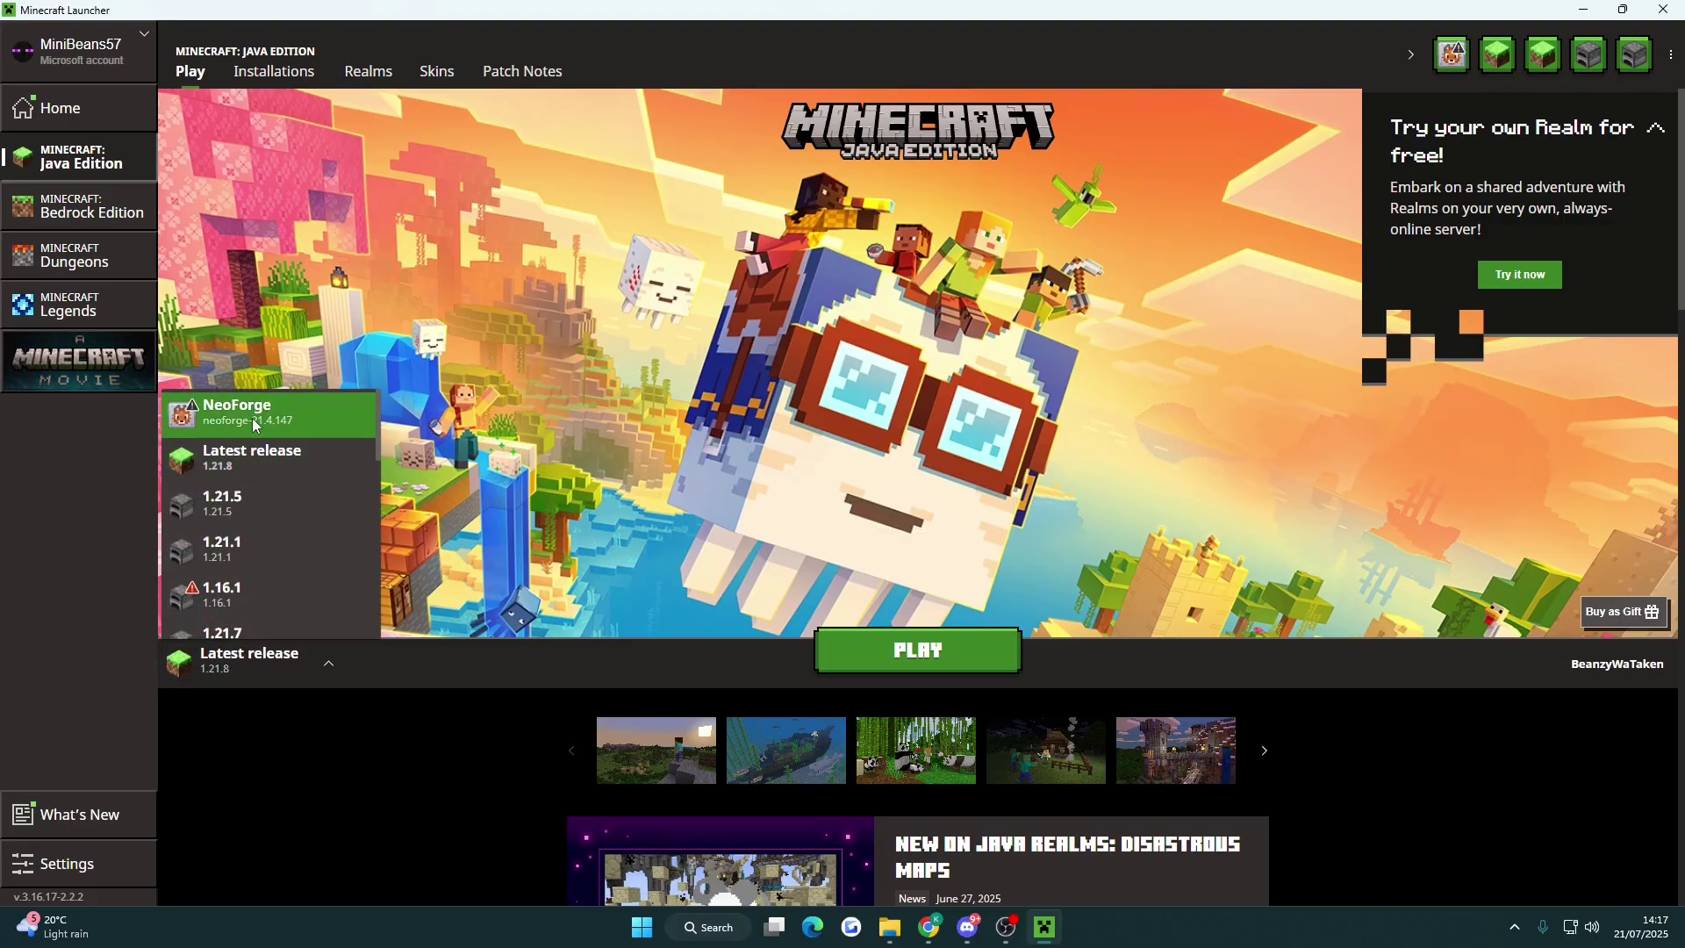
{"action": "scroll", "coordinate": [264, 456], "scroll_direction": "down", "scroll_amount": 5}
{"action": "scroll", "coordinate": [283, 503], "scroll_direction": "up", "scroll_amount": 5}
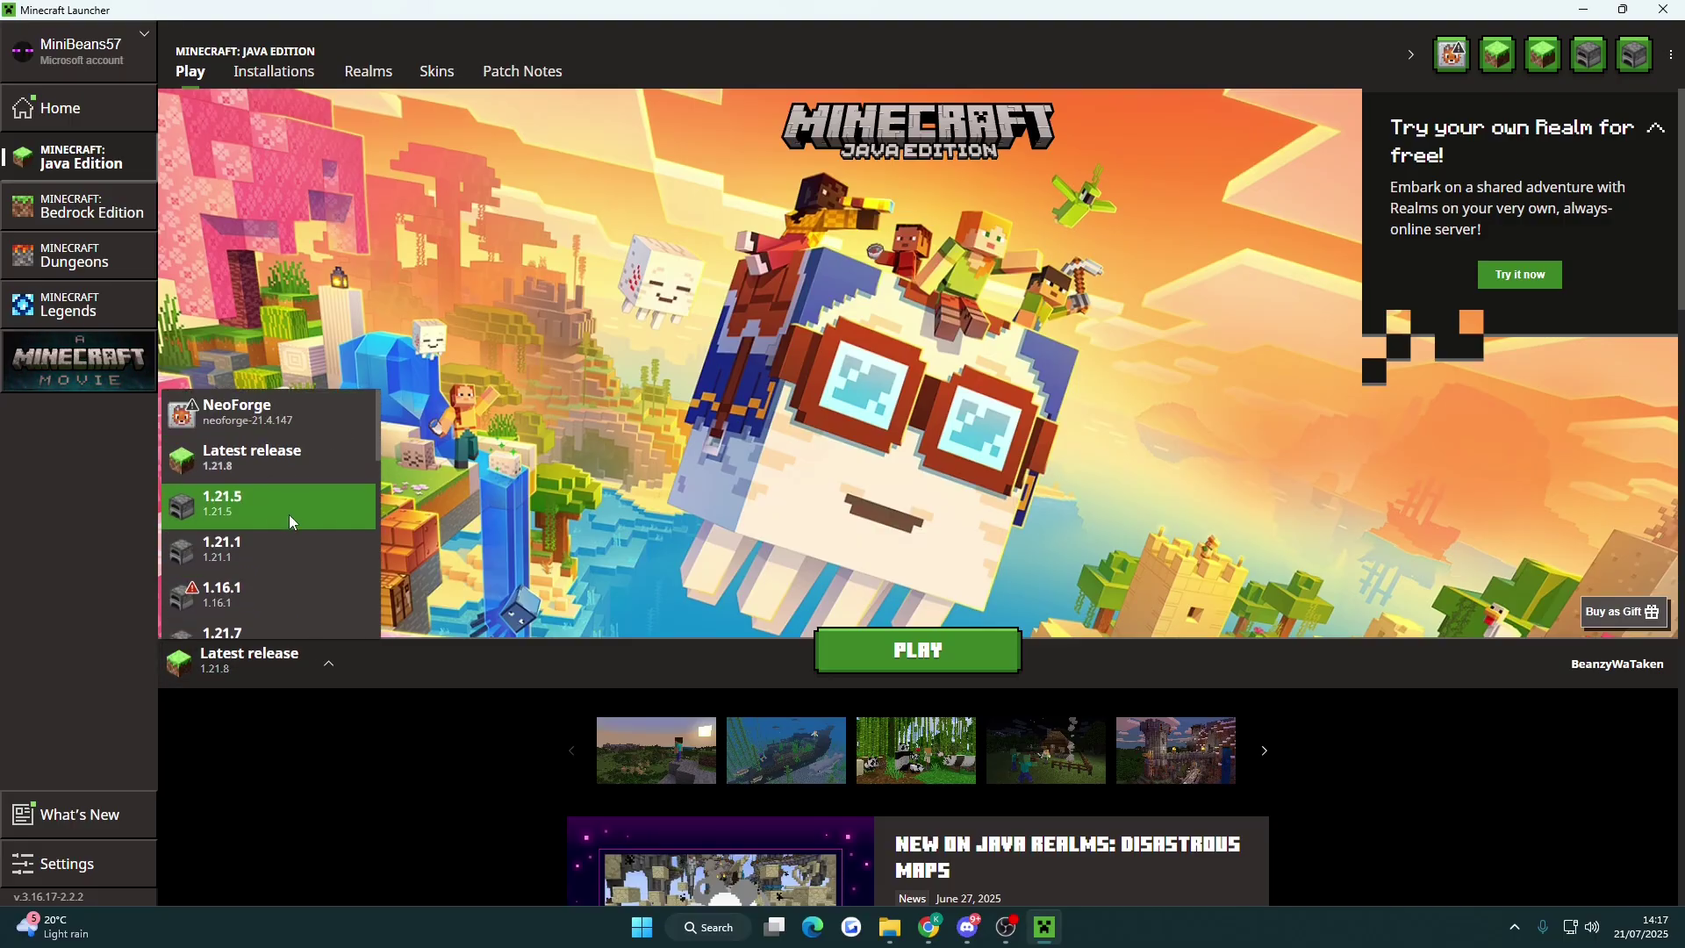
{"action": "left_click", "coordinate": [258, 421]}
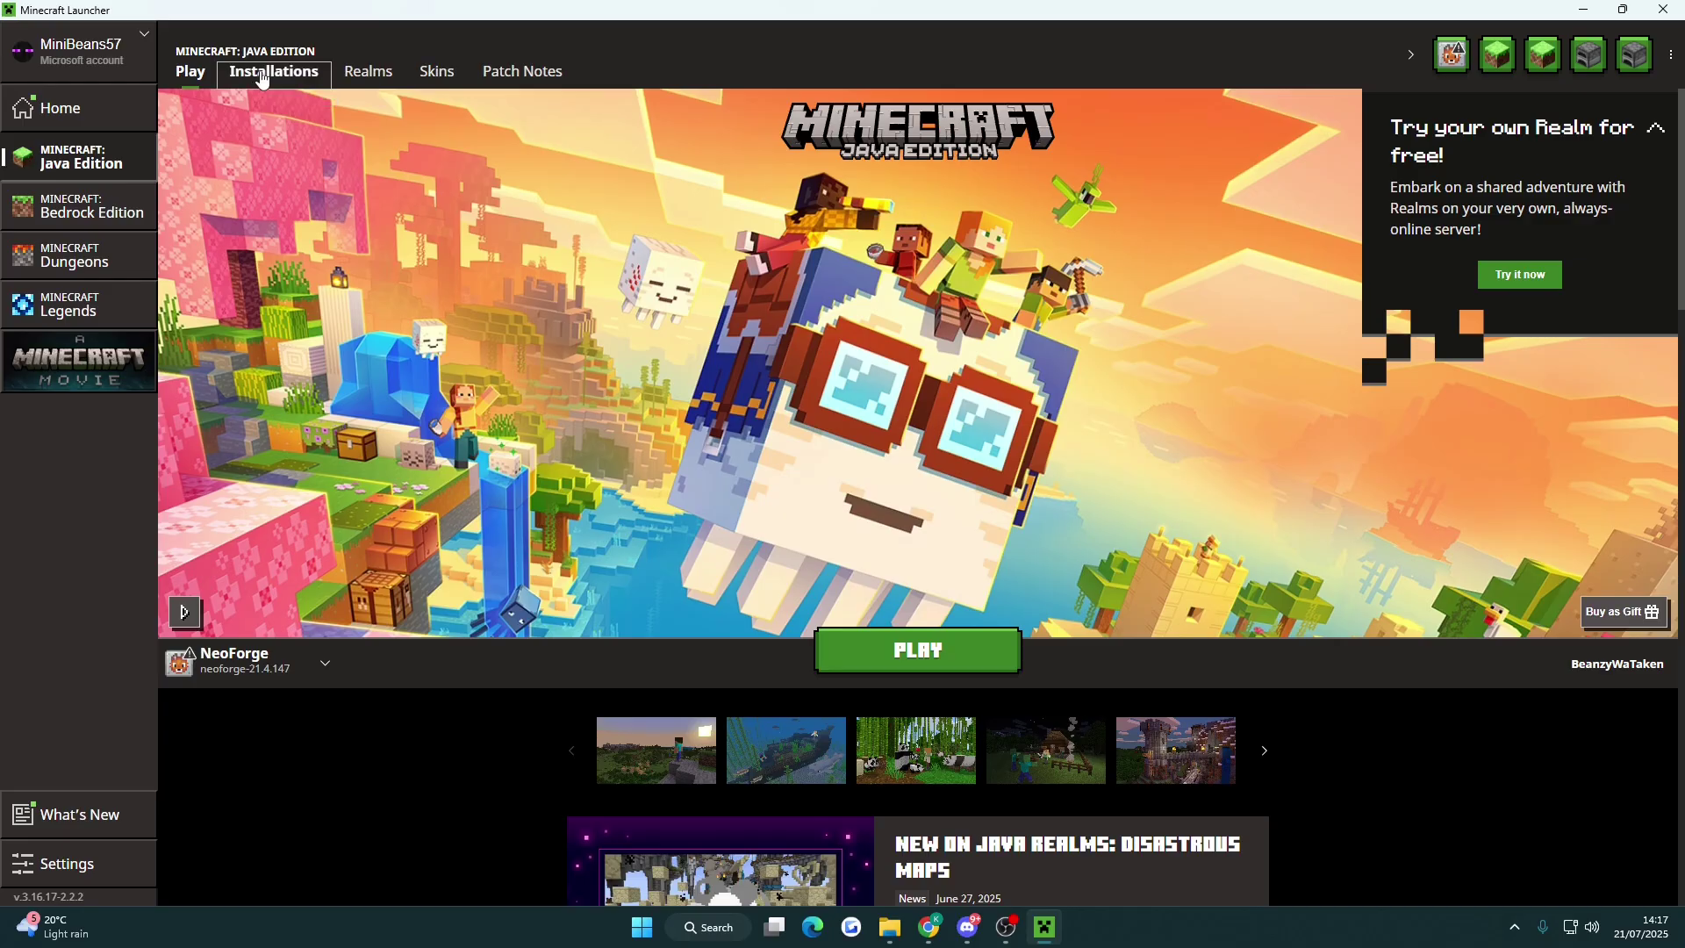
Start a new installation under Installations and choose release neoforge-21.4.147 as its version
{"action": "left_click", "coordinate": [262, 79]}
{"action": "left_click", "coordinate": [597, 186]}
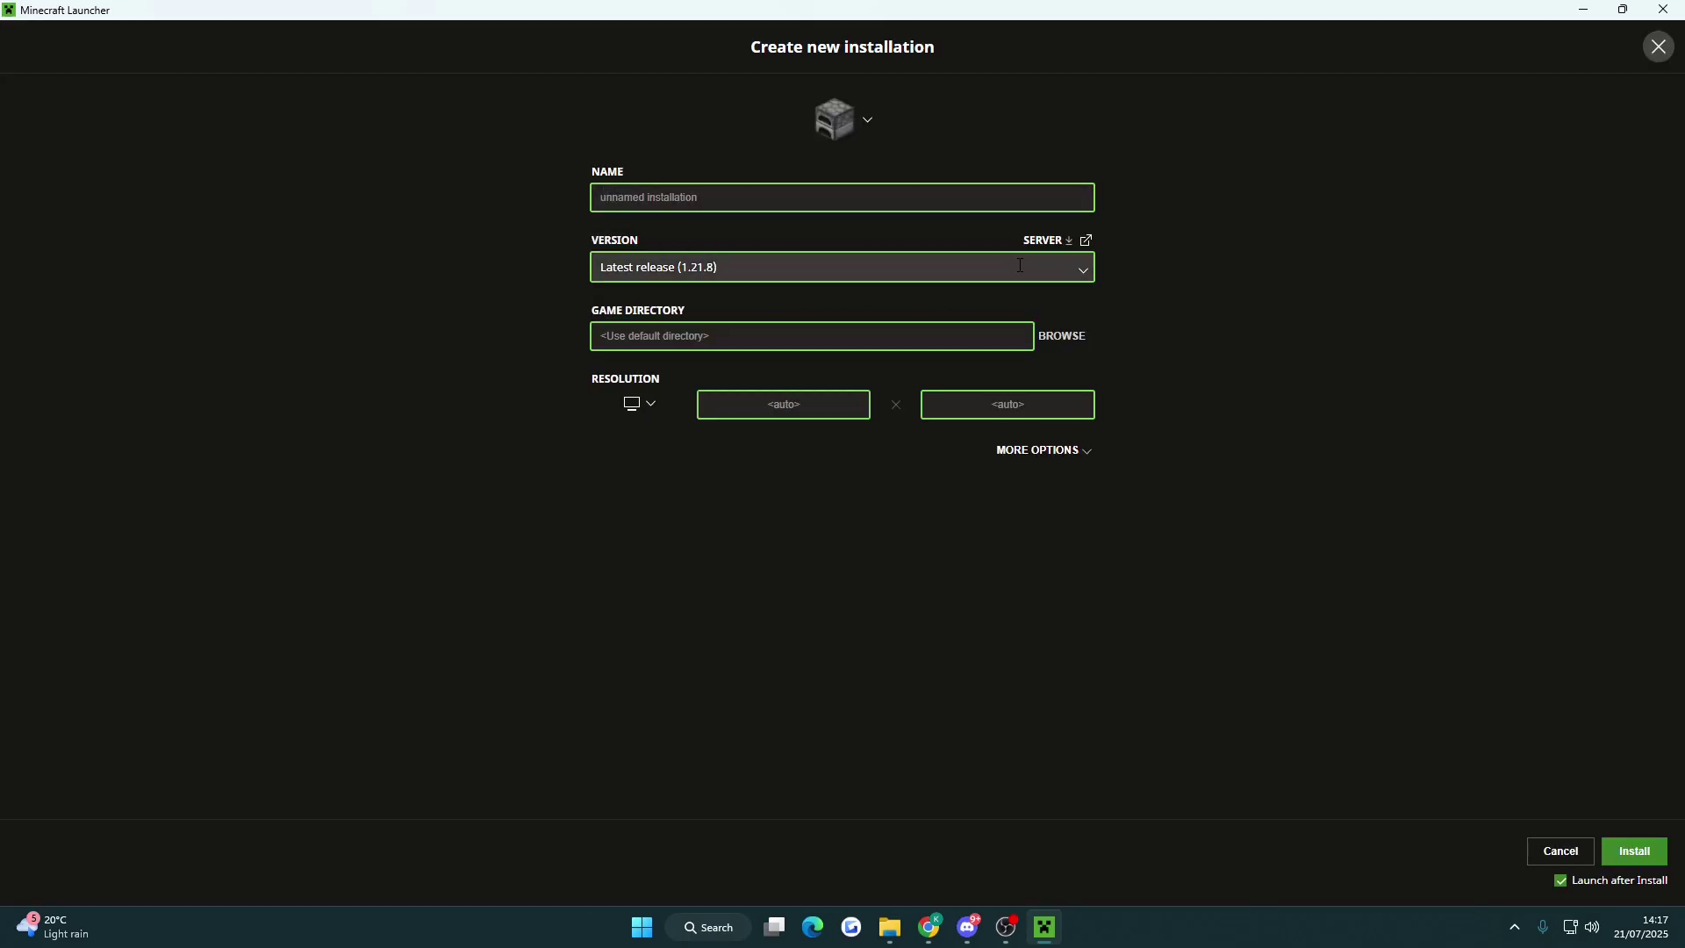
{"action": "left_click", "coordinate": [710, 266]}
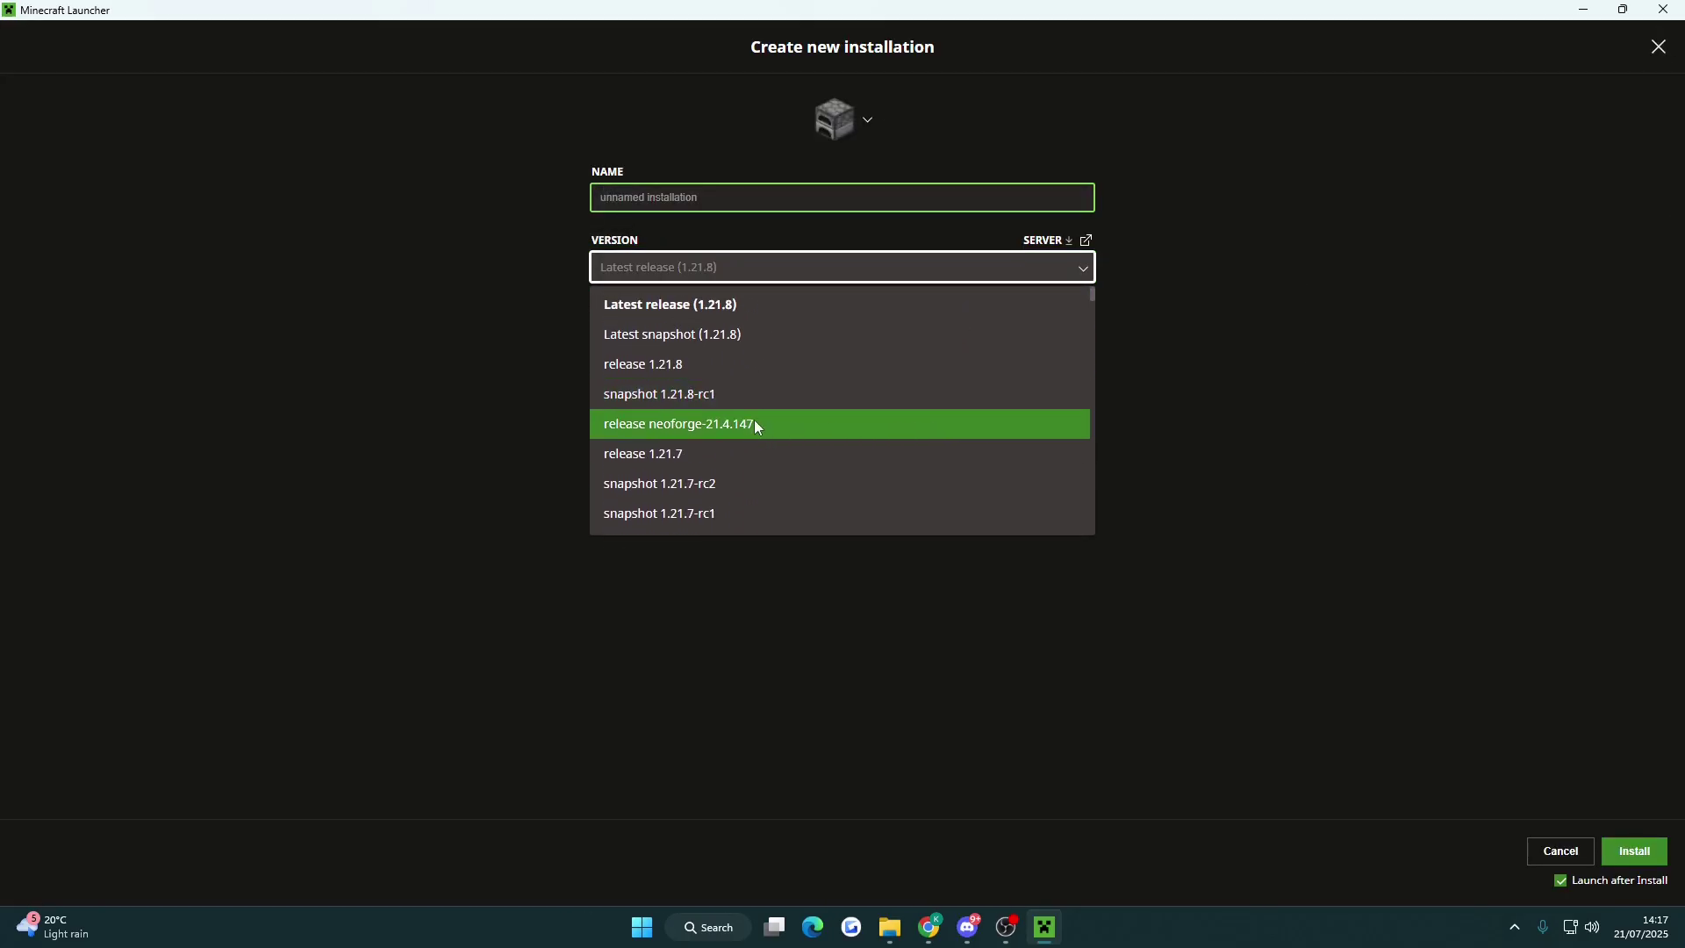
{"action": "left_click", "coordinate": [713, 422]}
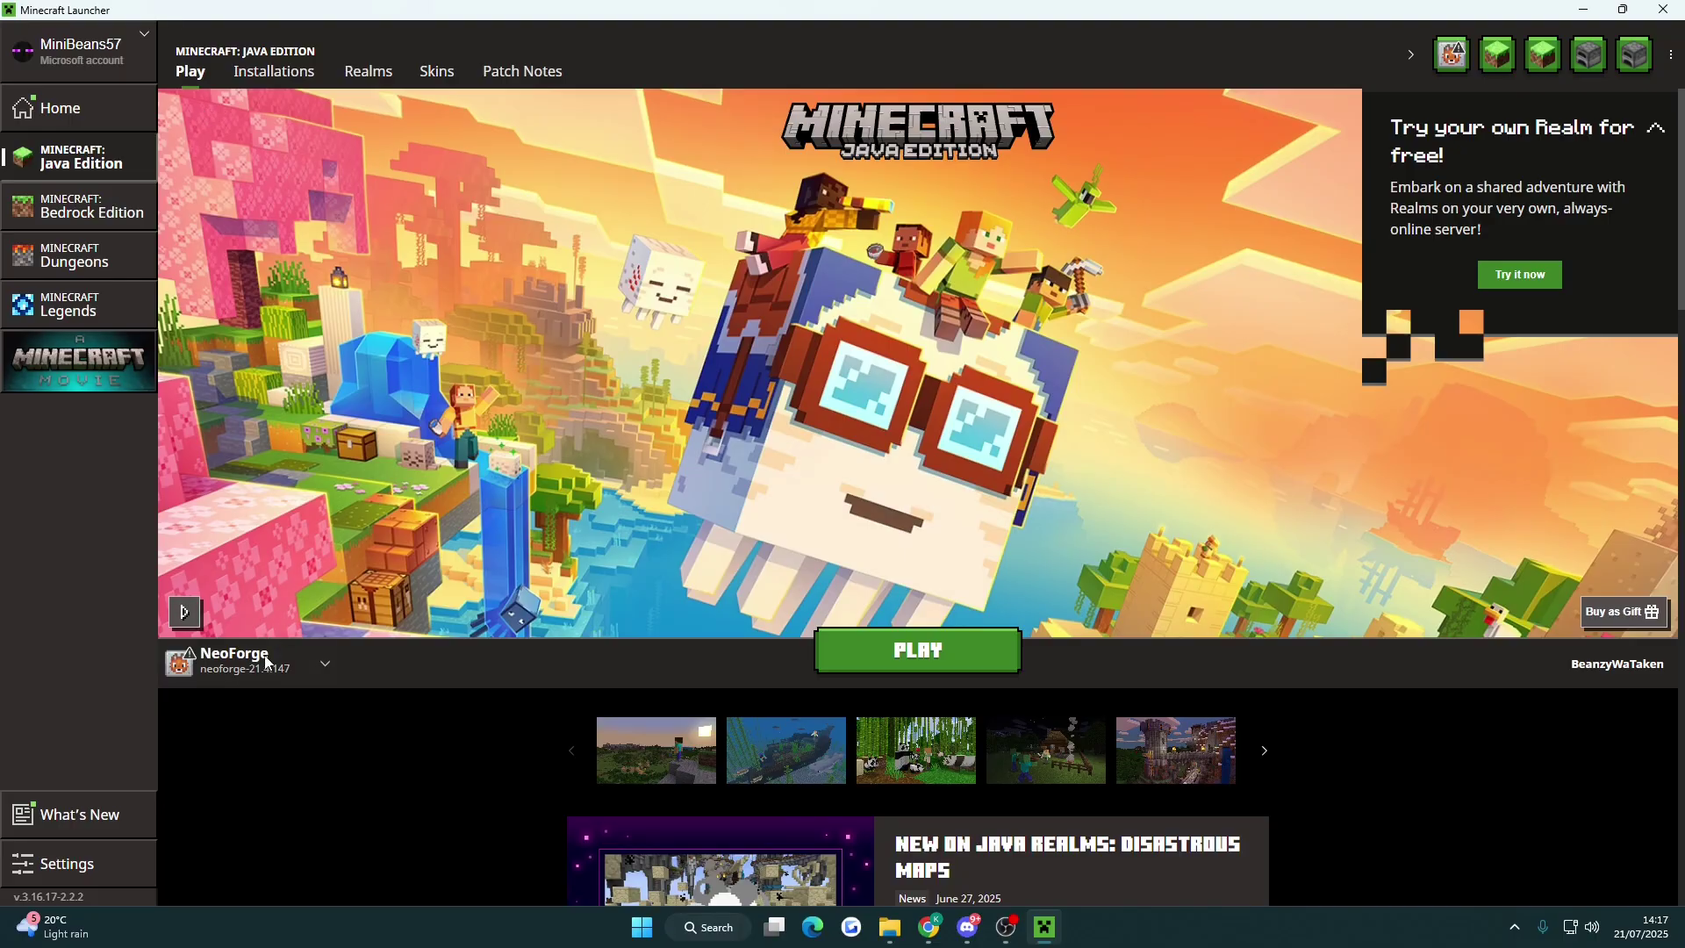
{"action": "mouse_move", "coordinate": [256, 667]}
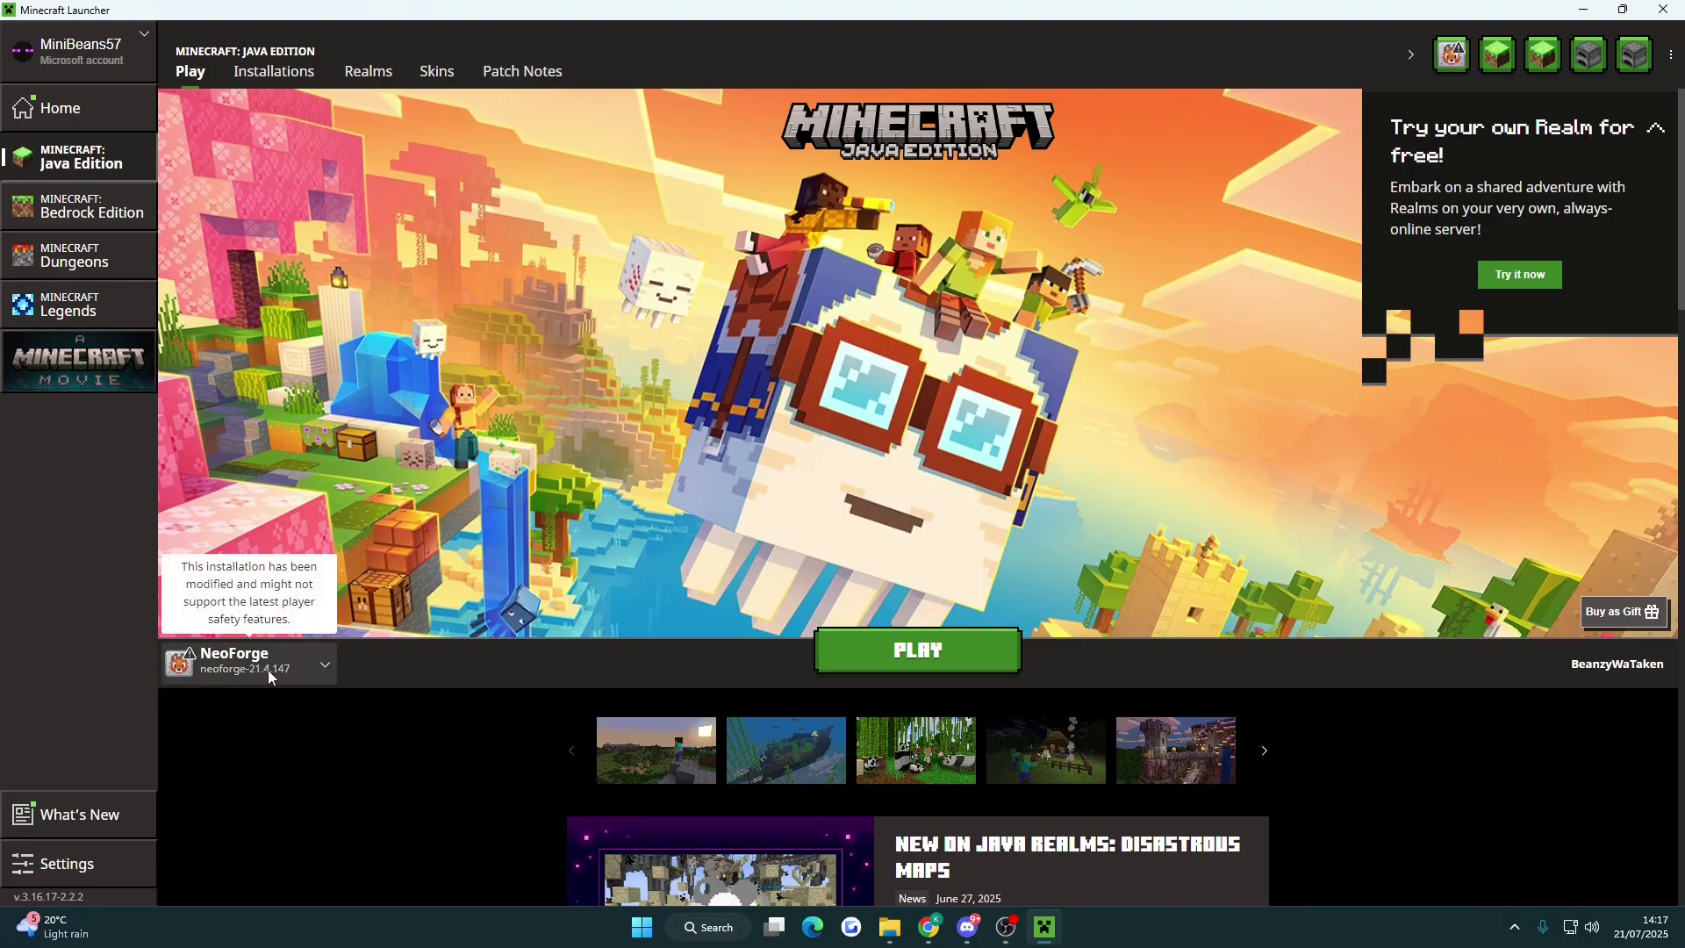